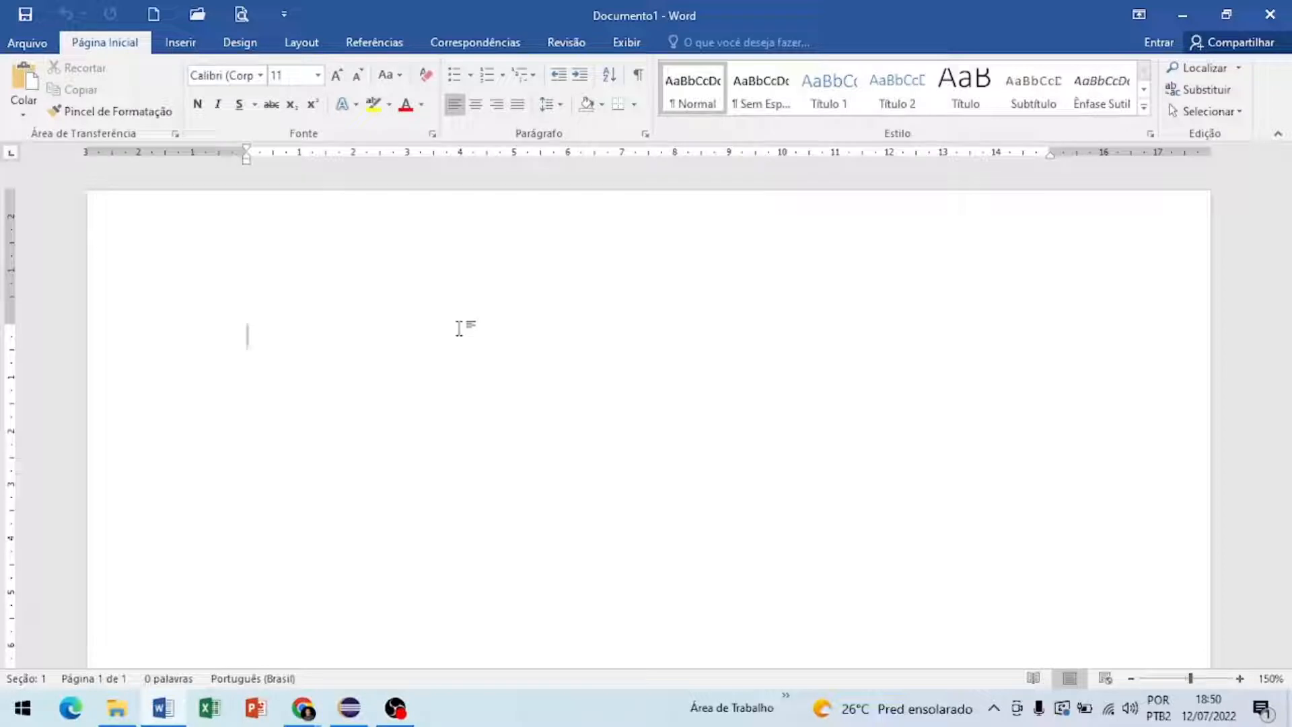
Step: Enter the heading "Introdução" and generate a sample paragraph two lines below it with =rand(1,5)
{"action": "type", "text": "Intro"}
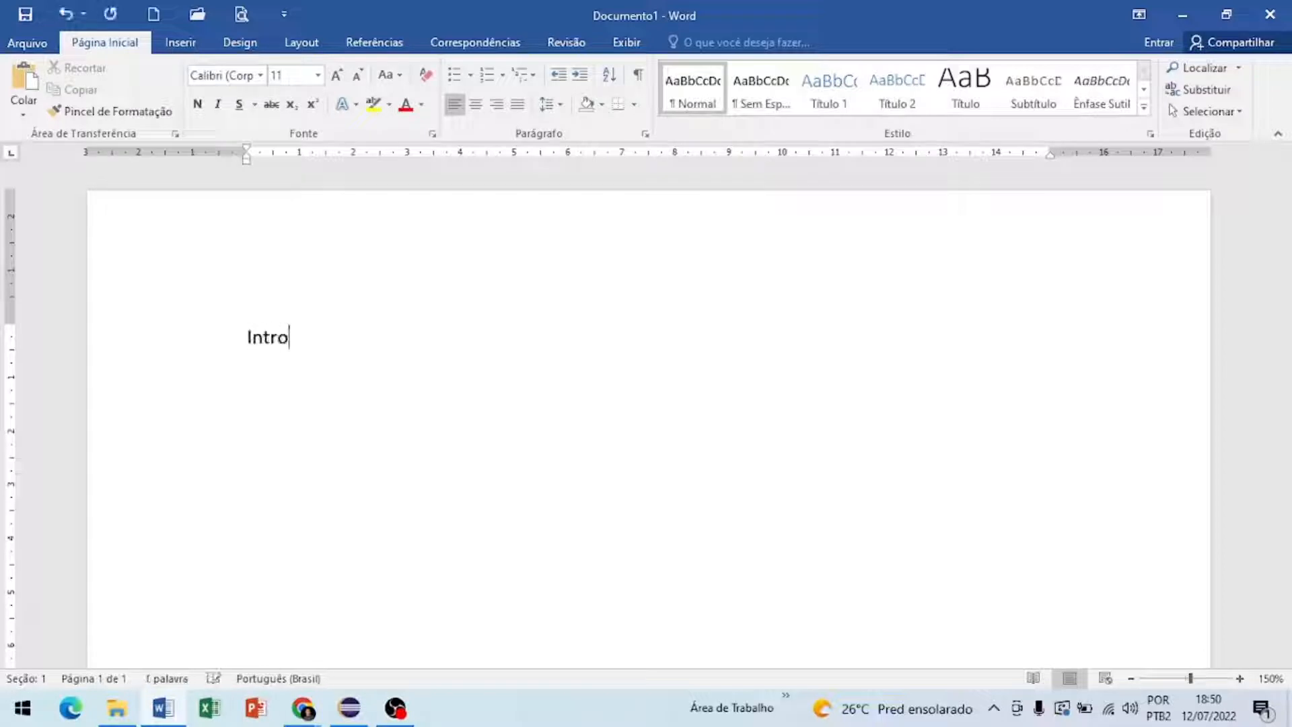
{"action": "type", "text": "dução"}
{"action": "key", "text": "Return"}
{"action": "key", "text": "Return"}
{"action": "type", "text": "=rand"}
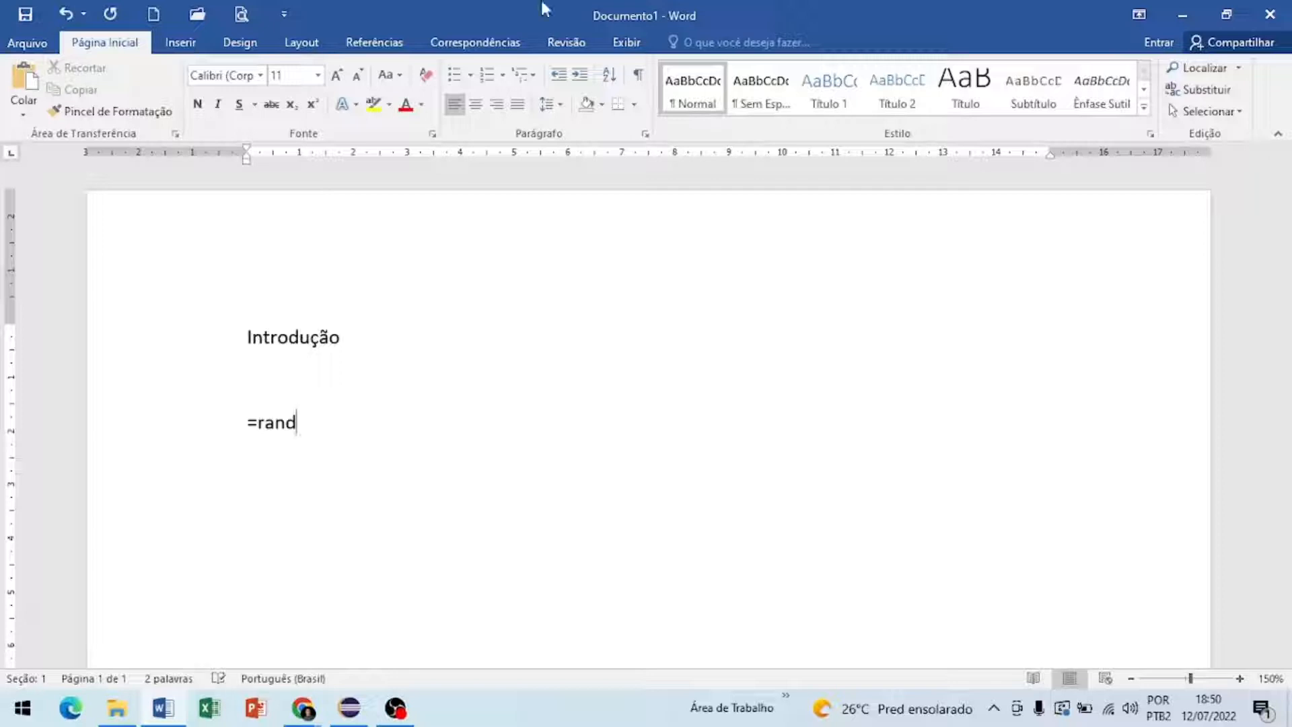
{"action": "type", "text": "(1,5)"}
{"action": "key", "text": "Return"}
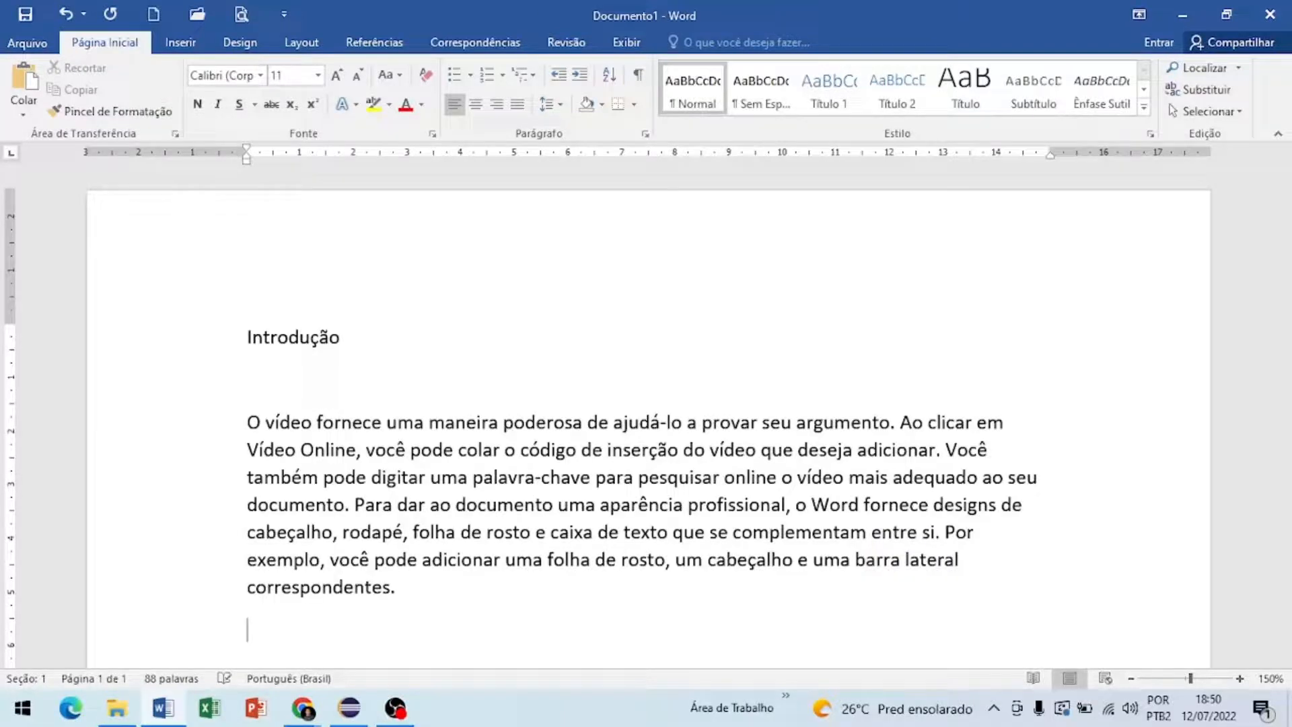
Step: Justify the sample paragraph and copy it in full
{"action": "key", "text": "ctrl+j"}
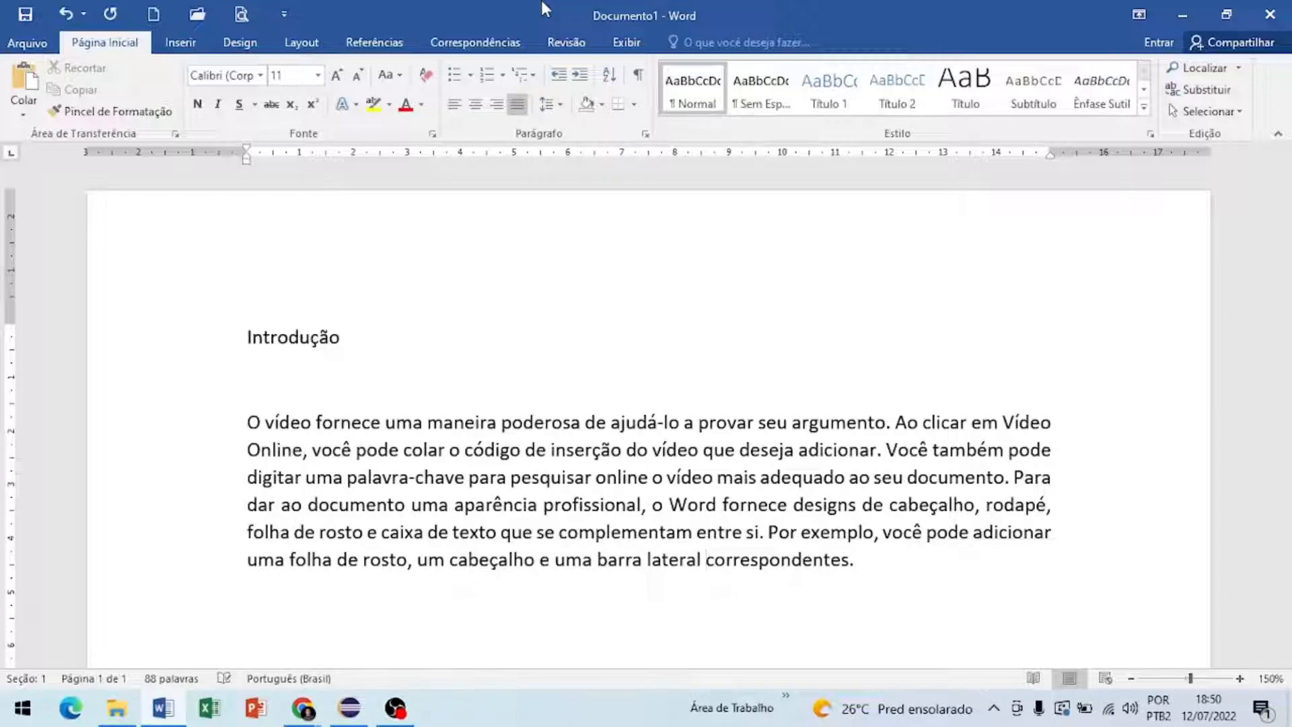
{"action": "triple_click", "coordinate": [573, 483]}
{"action": "key", "text": "ctrl+c"}
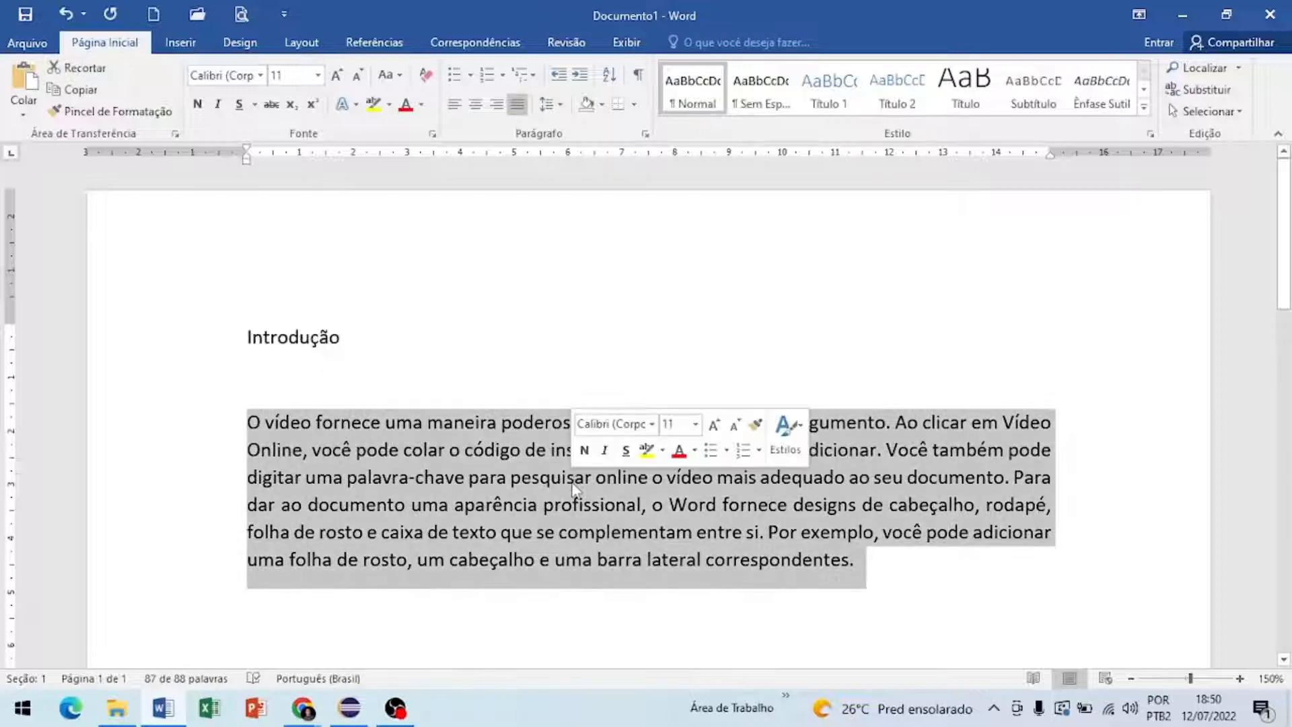
{"action": "key", "text": "Down"}
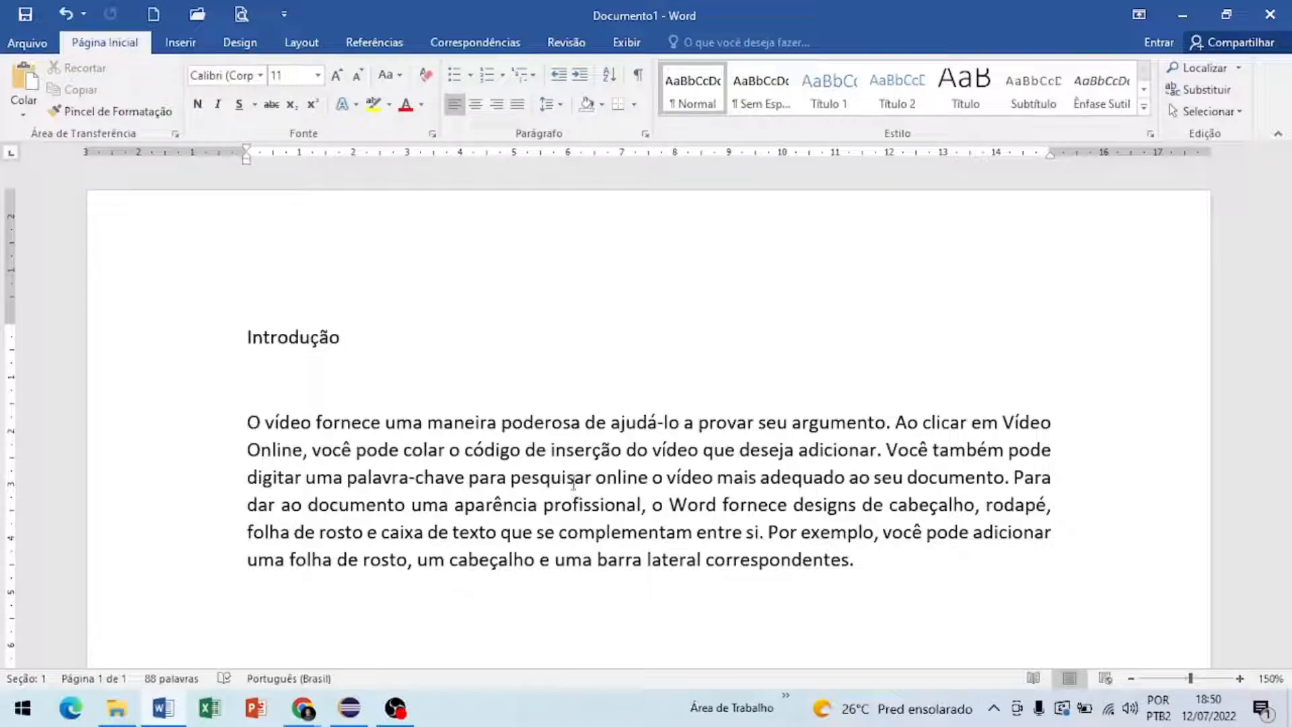
Step: Insert a page break after the introduction paragraph and enter the heading "Trabalho" on the new page
{"action": "key", "text": "ctrl+Return"}
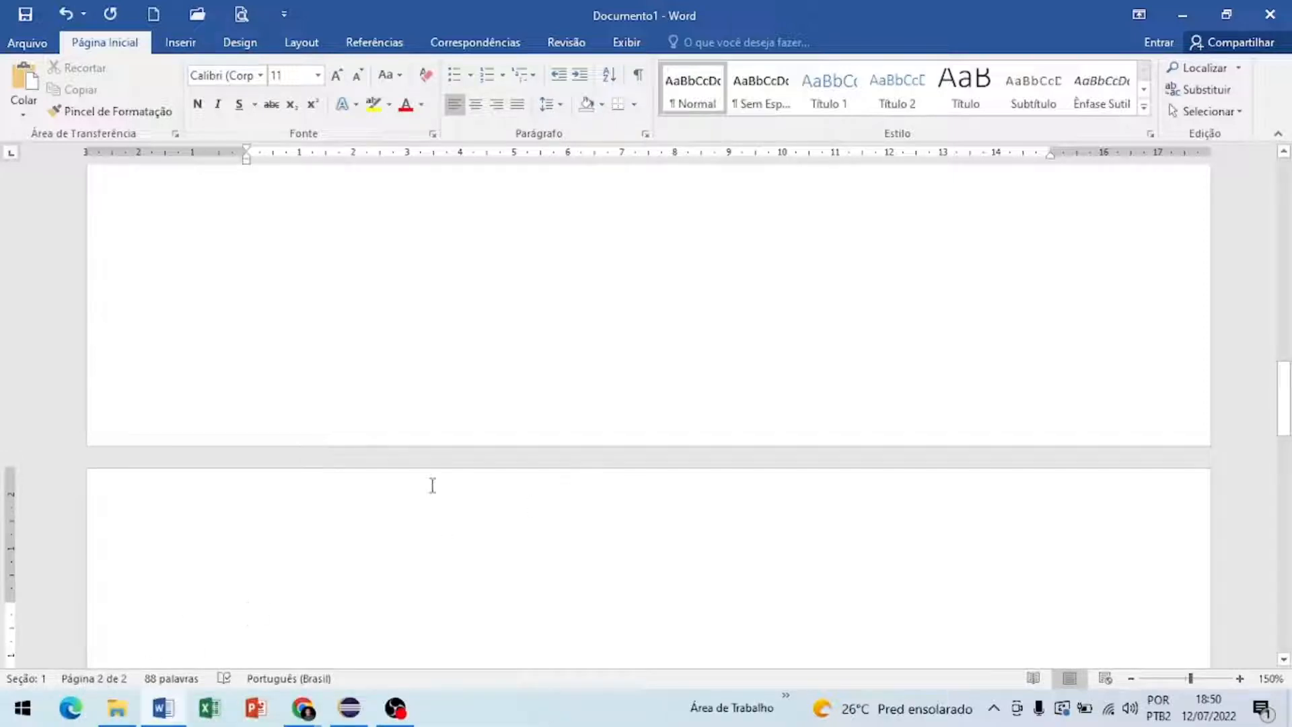
{"action": "type", "text": "trab"}
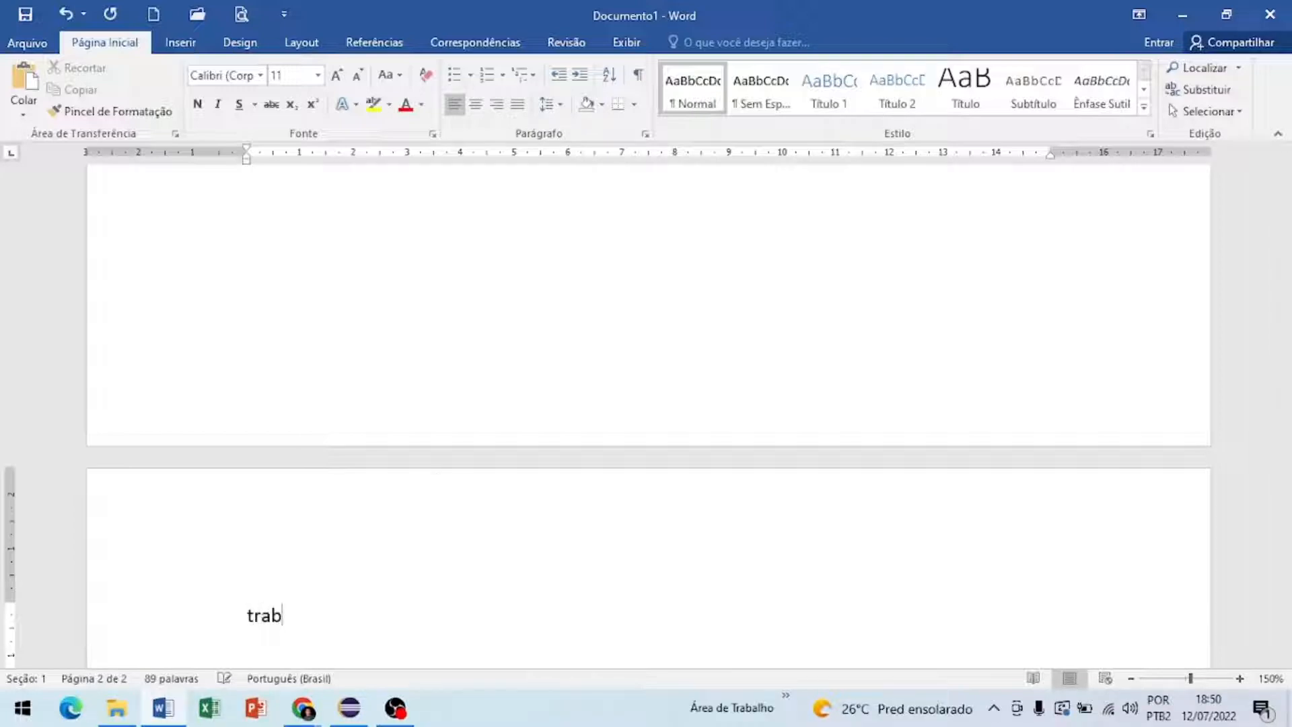
{"action": "type", "text": "alho"}
{"action": "key", "text": "Return"}
{"action": "key", "text": "Return"}
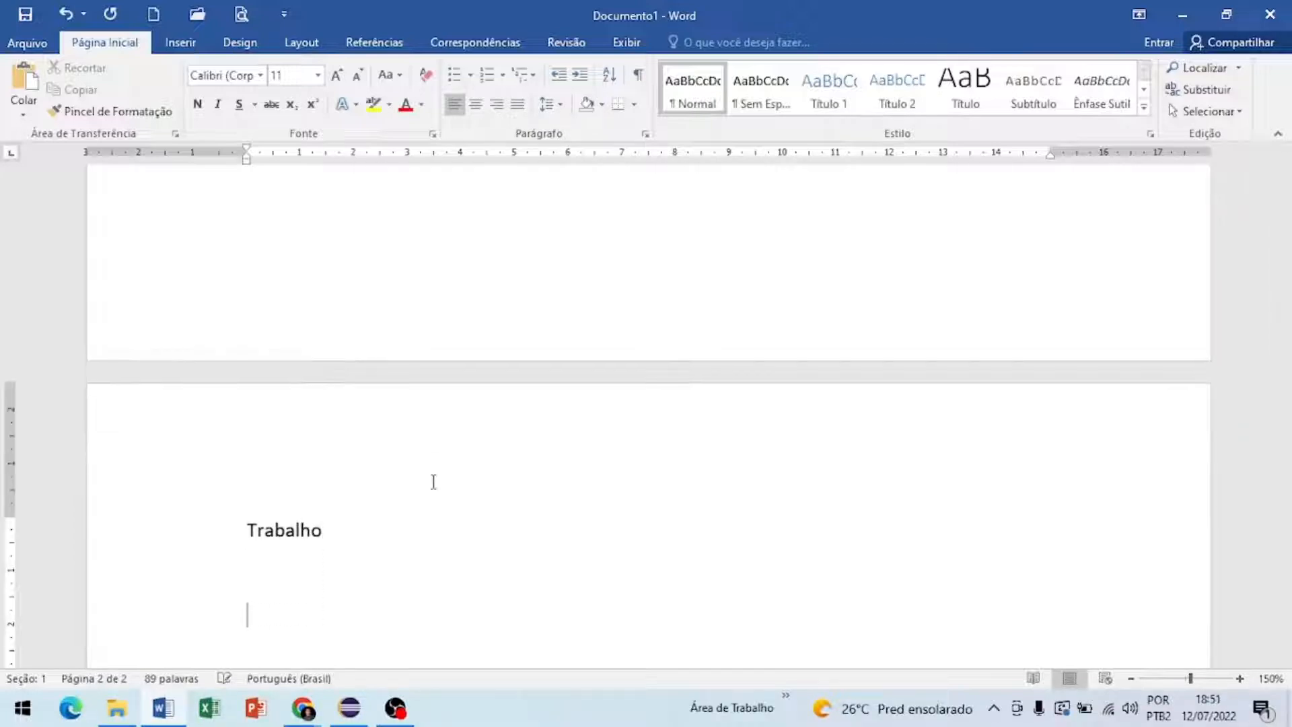
Step: Paste the copied paragraph repeatedly under "Trabalho" until the text runs onto page 5
{"action": "key", "text": "ctrl+v"}
{"action": "key", "text": "ctrl+v"}
{"action": "key", "text": "ctrl+v"}
{"action": "key", "text": "ctrl+v"}
{"action": "key", "text": "ctrl+v"}
{"action": "key", "text": "ctrl+v"}
{"action": "key", "text": "ctrl+v"}
{"action": "key", "text": "ctrl+v"}
{"action": "key", "text": "ctrl+v"}
{"action": "key", "text": "ctrl+v"}
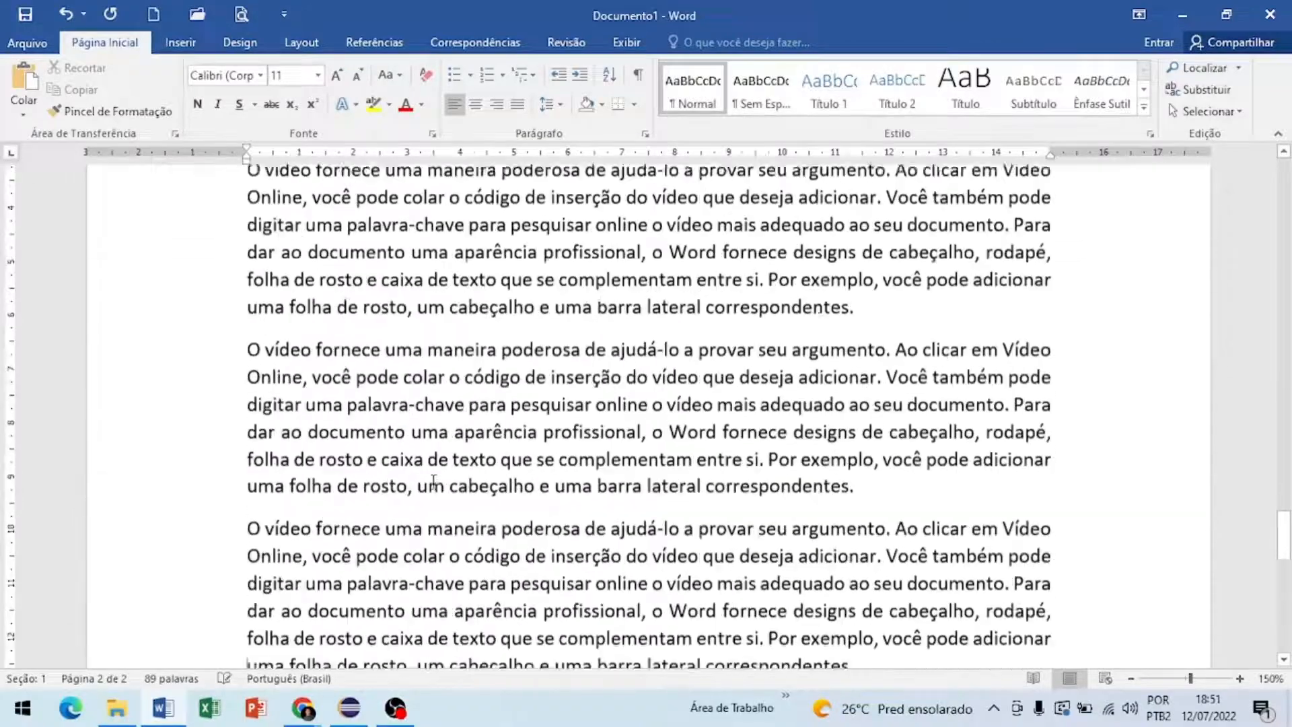
{"action": "key", "text": "ctrl+v"}
{"action": "key", "text": "ctrl+v"}
{"action": "key", "text": "ctrl+v"}
{"action": "key", "text": "ctrl+v"}
{"action": "key", "text": "ctrl+v"}
{"action": "key", "text": "ctrl+v"}
{"action": "key", "text": "ctrl+v"}
{"action": "key", "text": "ctrl+v"}
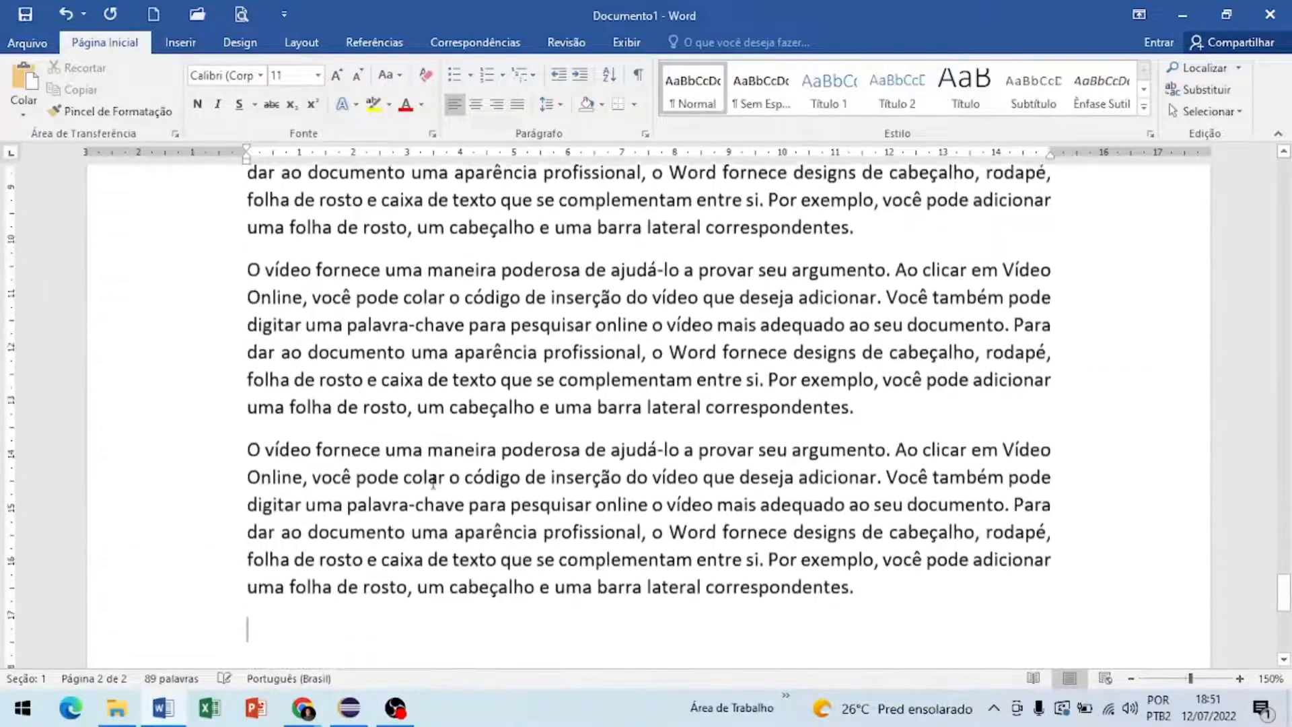
{"action": "key", "text": "ctrl+v"}
{"action": "key", "text": "ctrl+v"}
{"action": "key", "text": "ctrl+v"}
{"action": "key", "text": "ctrl+v"}
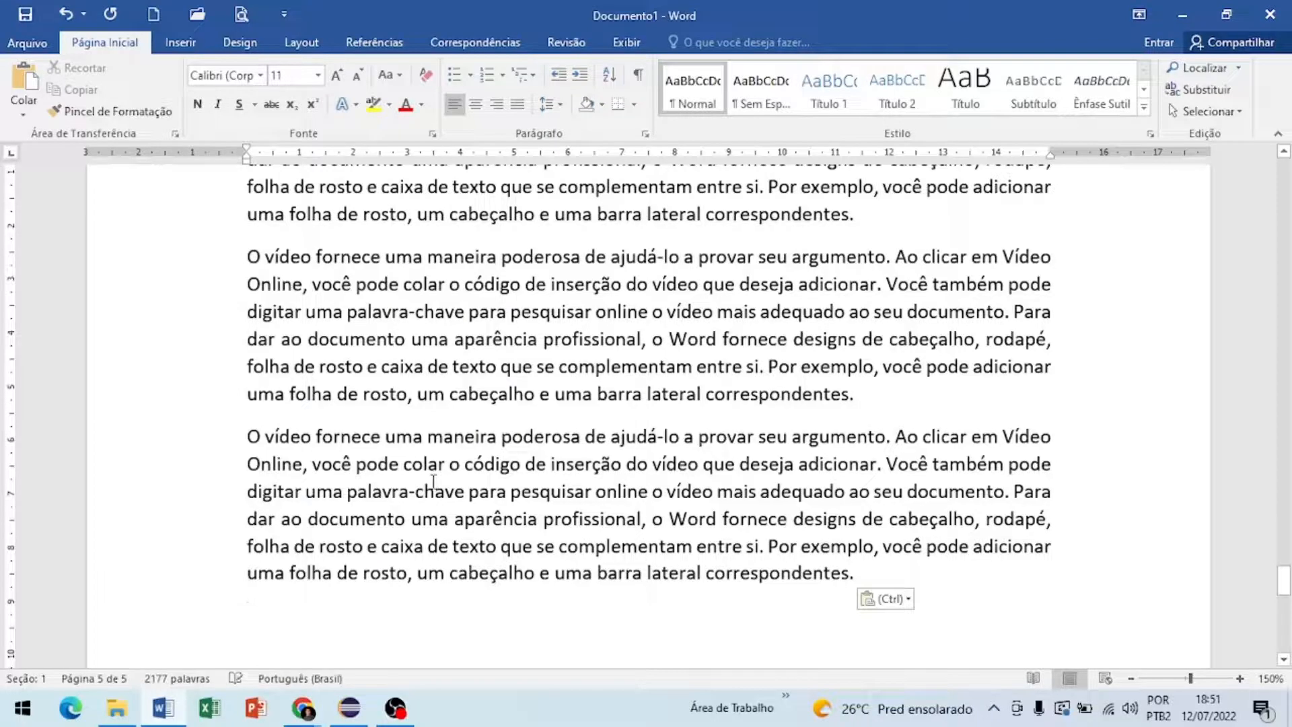
Step: Start a new page after the "Trabalho" text with the heading "Conclusão" and one pasted copy of the paragraph
{"action": "key", "text": "ctrl+Return"}
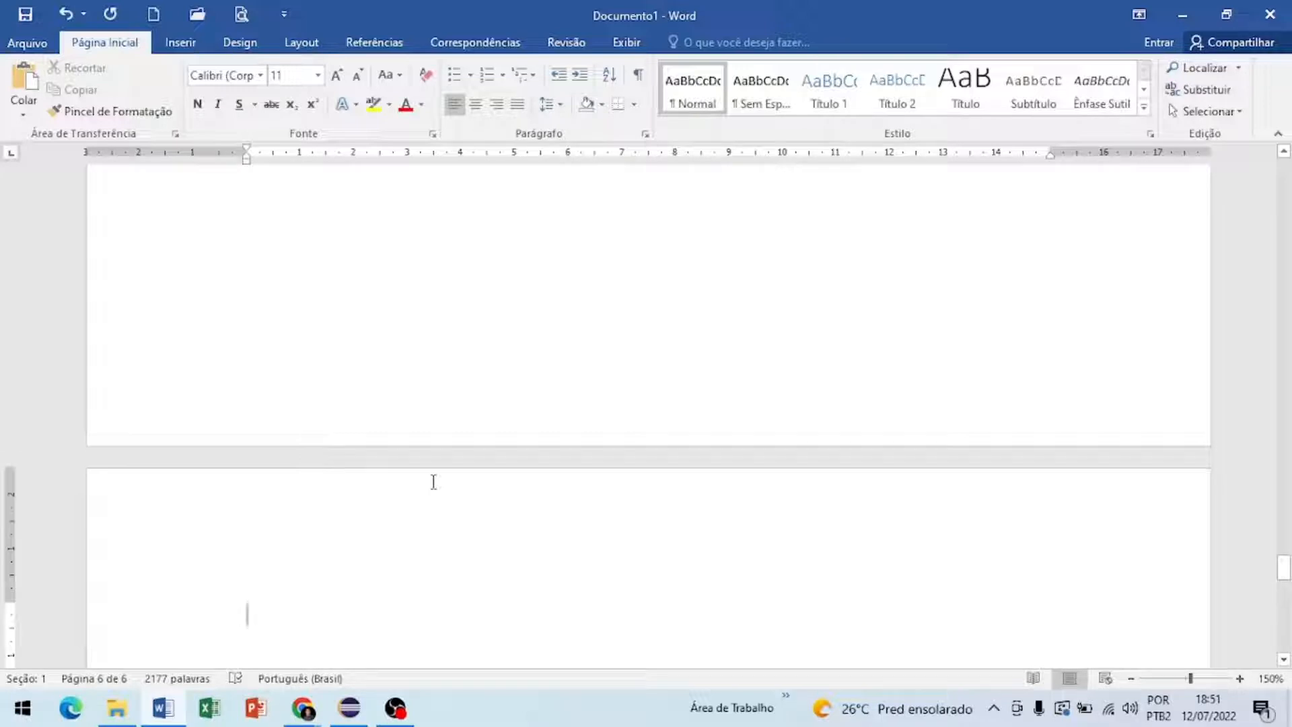
{"action": "type", "text": "Con"}
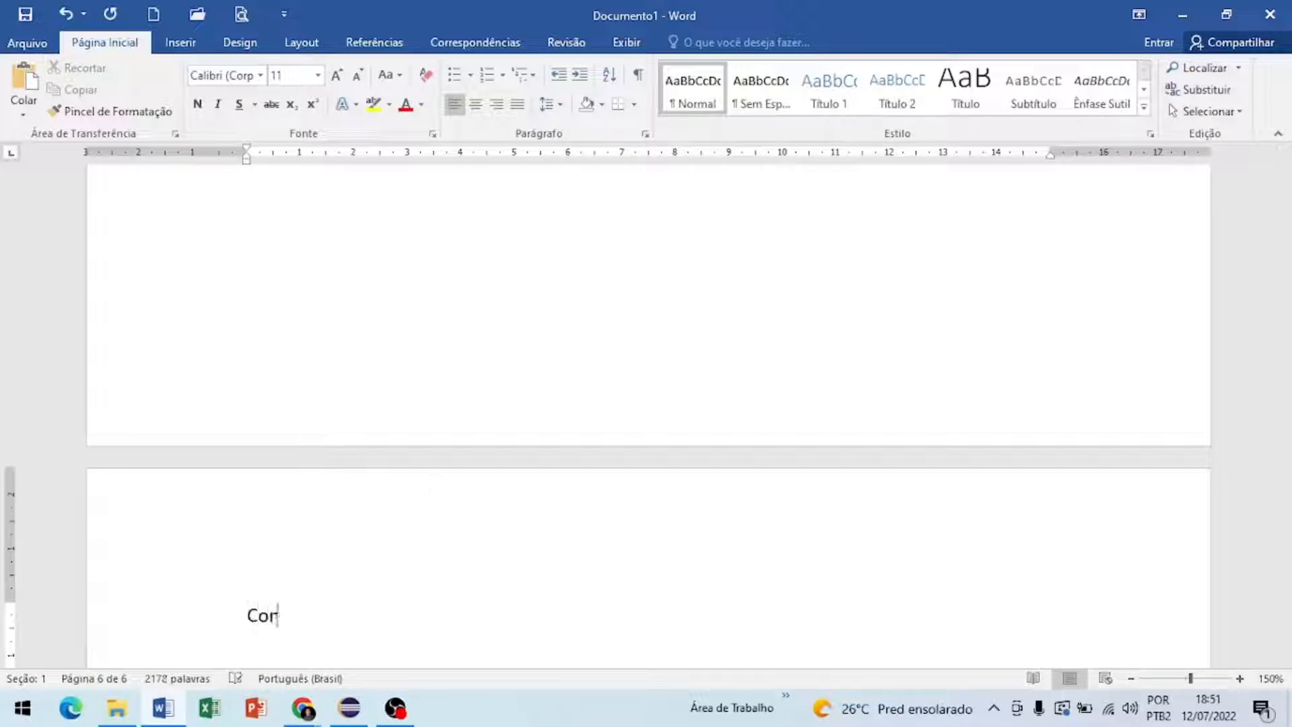
{"action": "type", "text": "clusão"}
{"action": "key", "text": "Return"}
{"action": "key", "text": "Return"}
{"action": "key", "text": "ctrl+v"}
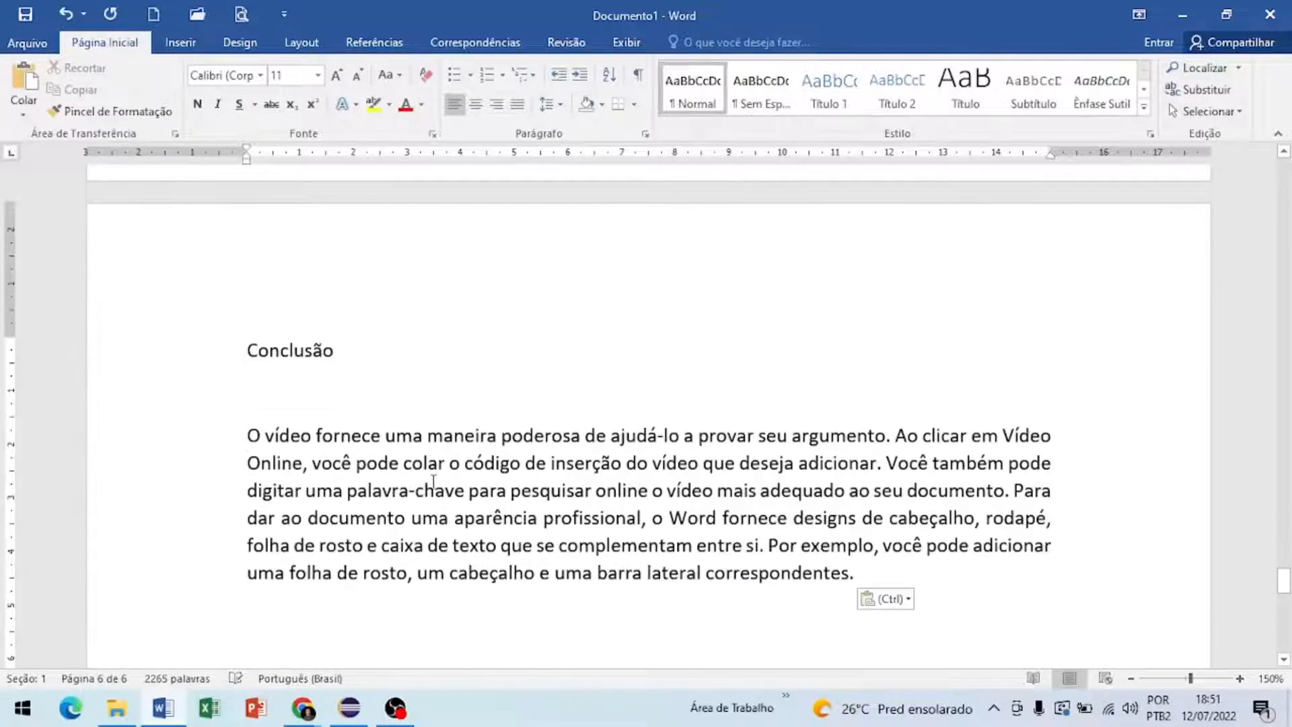
Step: Start a new page after the conclusion with the heading "Bibliografia" and one pasted copy of the paragraph
{"action": "key", "text": "ctrl+Return"}
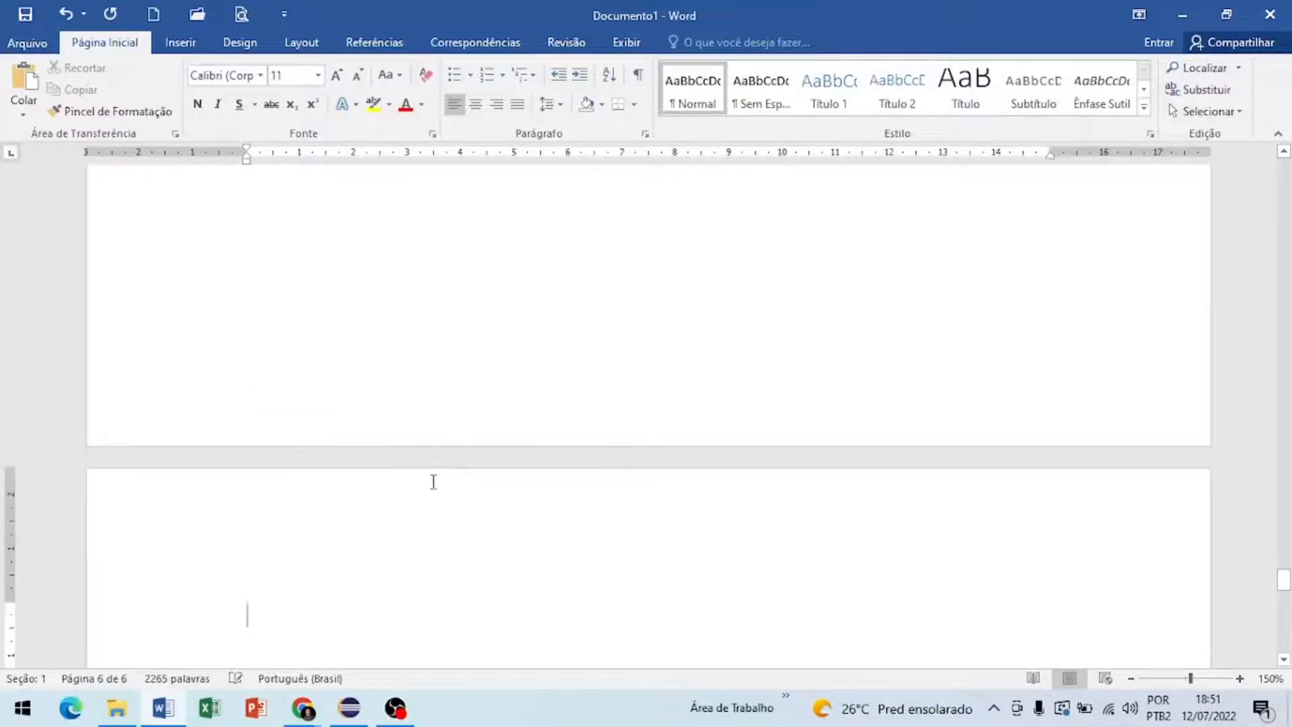
{"action": "type", "text": "Biblio"}
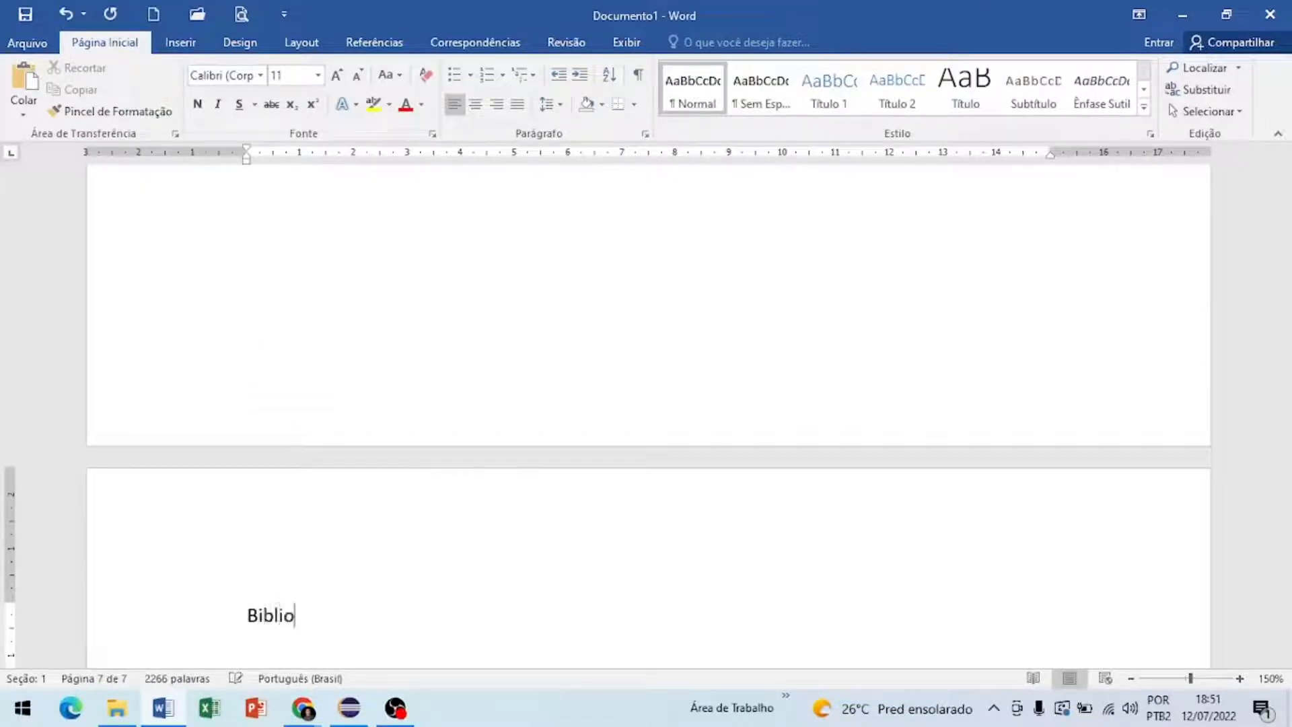
{"action": "type", "text": "grafia"}
{"action": "key", "text": "Return"}
{"action": "key", "text": "Return"}
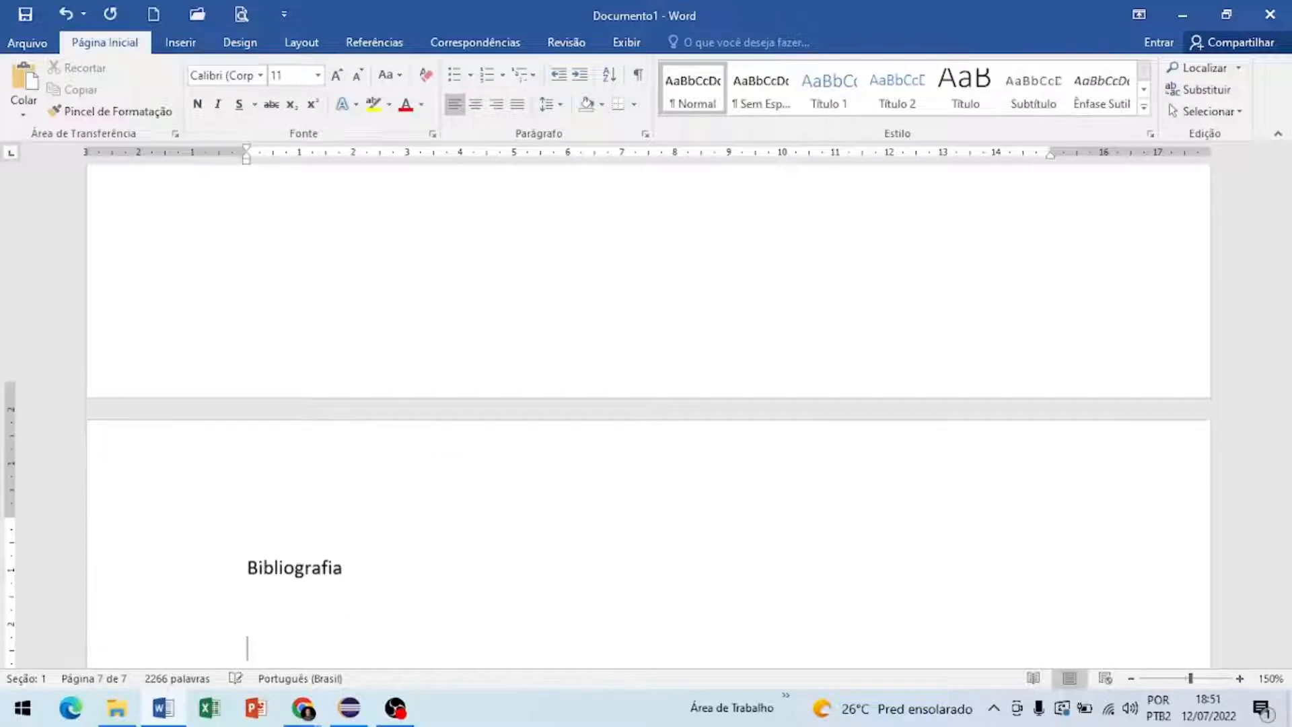
{"action": "key", "text": "ctrl+v"}
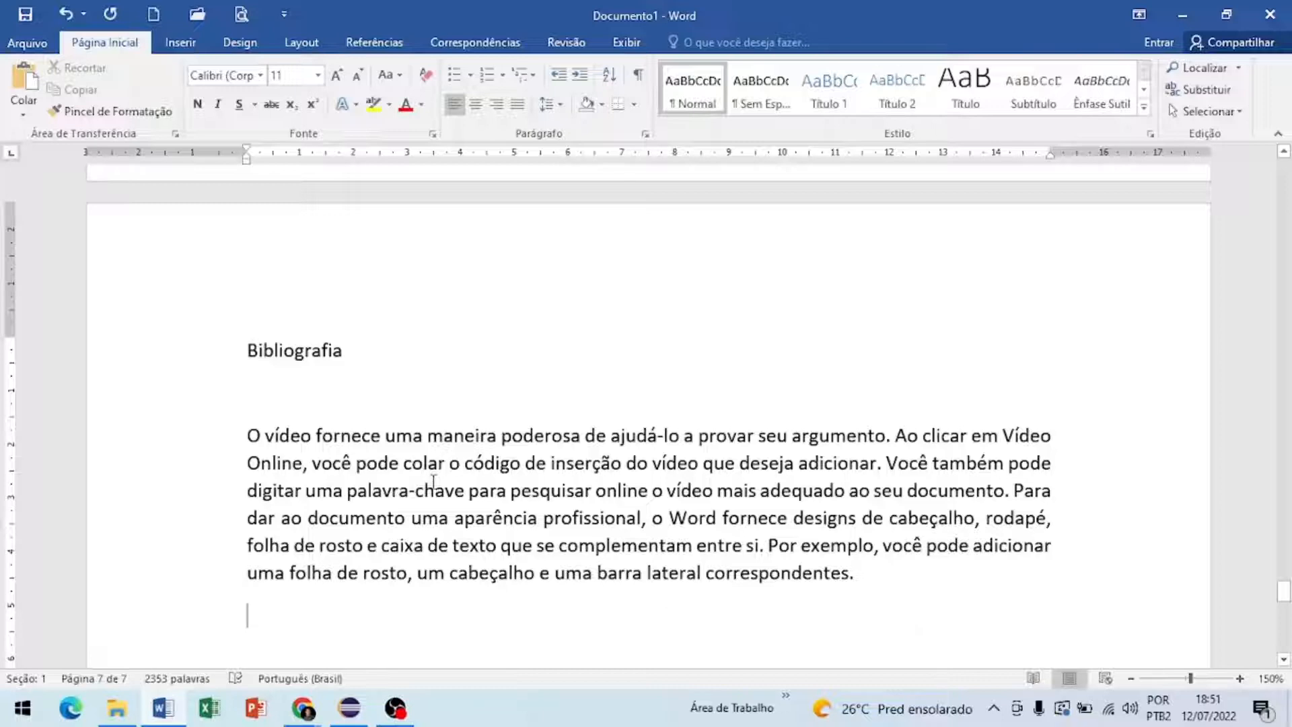
Step: Review the layout of all the document's pages in the print preview, then return to the document
{"action": "key", "text": "ctrl+p"}
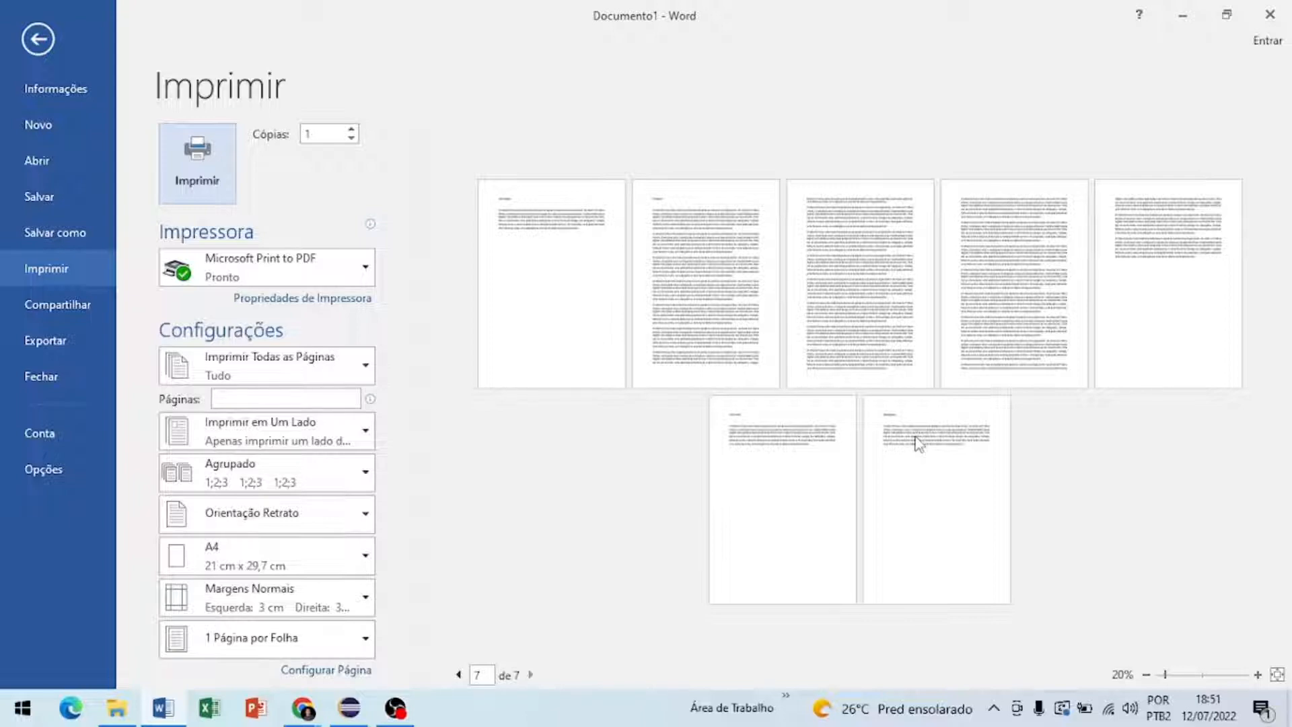
{"action": "key", "text": "Escape"}
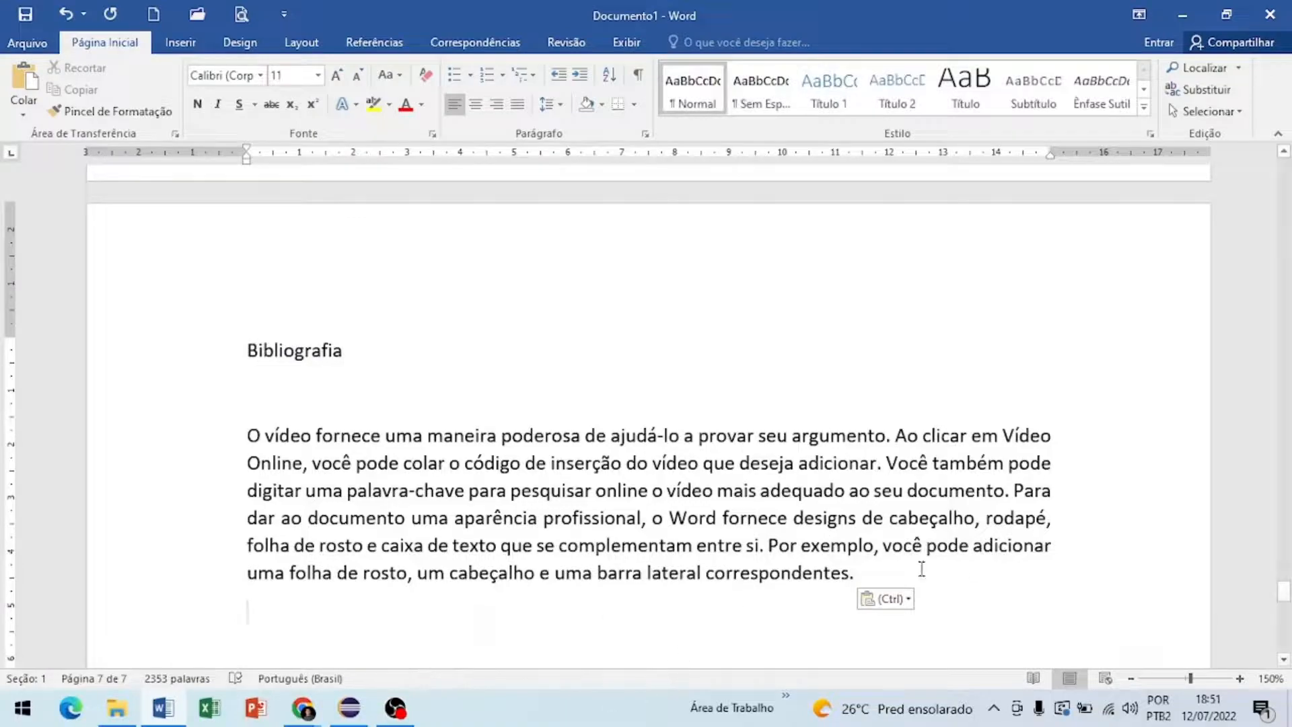
{"action": "mouse_move", "coordinate": [1283, 609]}
{"action": "left_mouse_down"}
{"action": "mouse_move", "coordinate": [1280, 546]}
{"action": "mouse_move", "coordinate": [1280, 616]}
{"action": "left_mouse_up"}
{"action": "scroll", "coordinate": [433, 402], "scroll_direction": "up", "scroll_amount": 2}
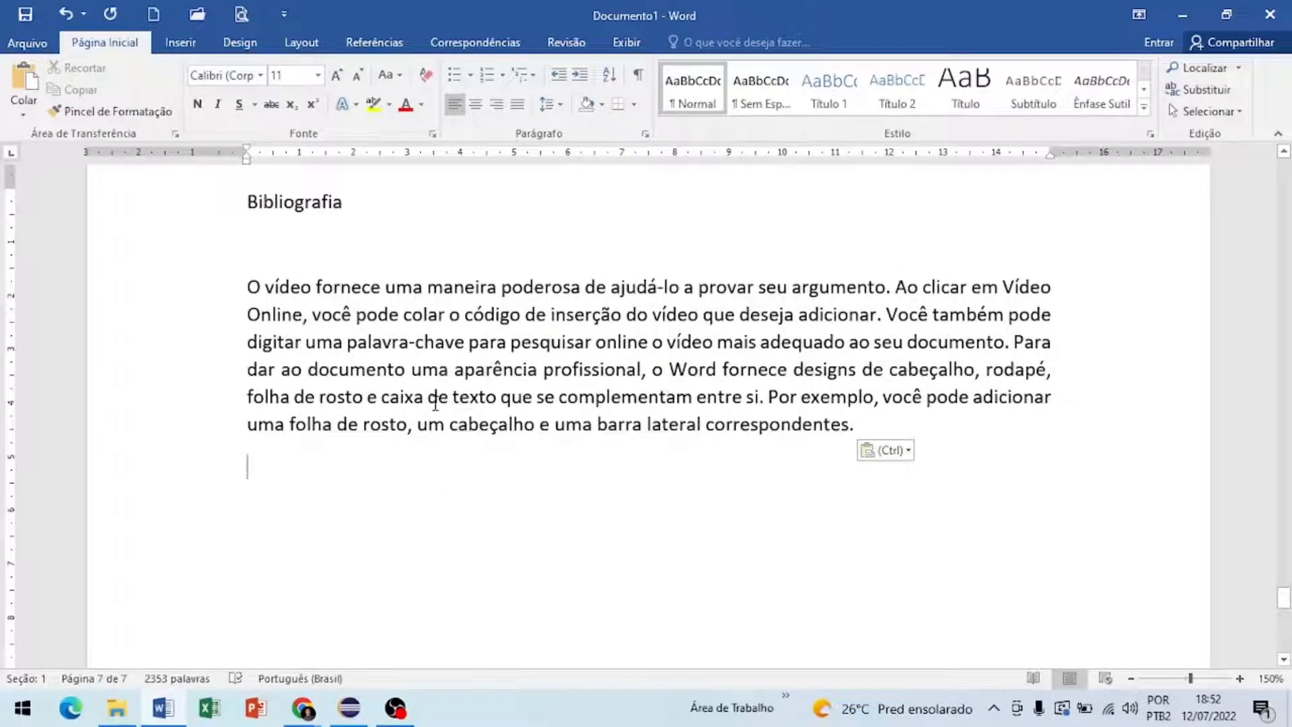
Step: Insert a page break before "Introdução" to add a blank page at the start of the document
{"action": "key", "text": "ctrl+Home"}
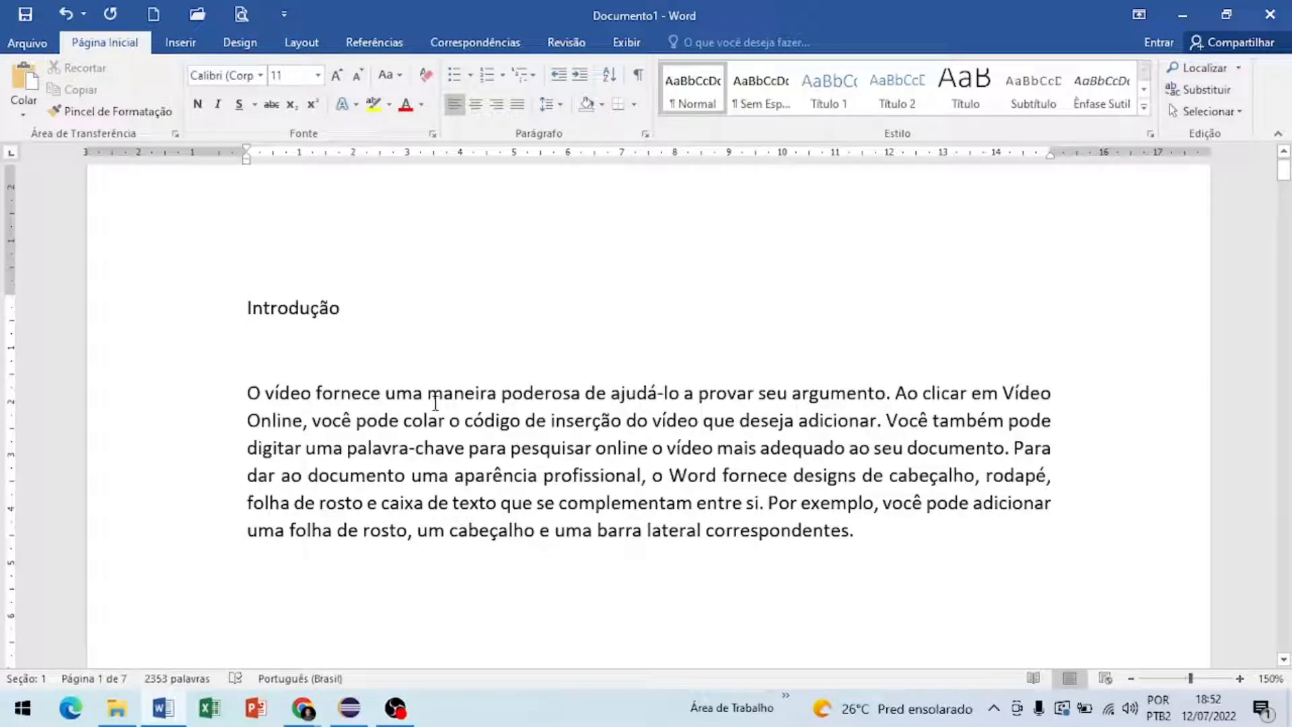
{"action": "key", "text": "ctrl+End"}
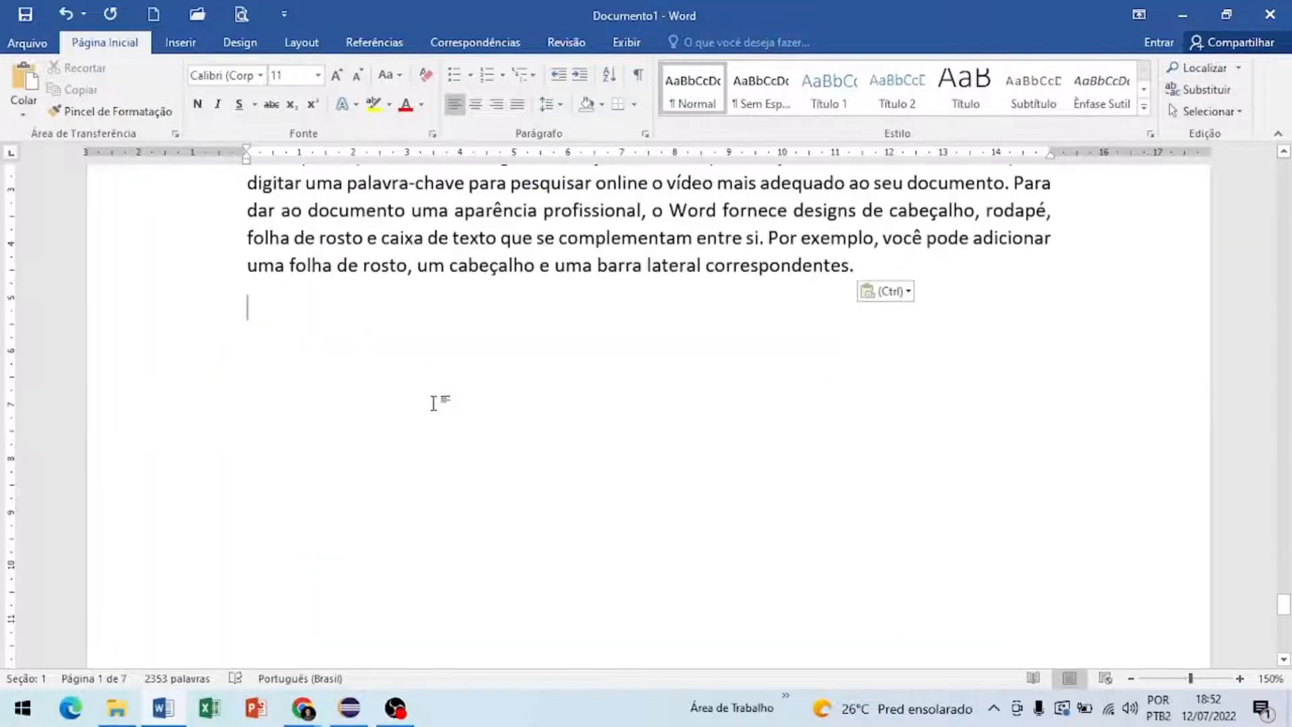
{"action": "key", "text": "ctrl+Home"}
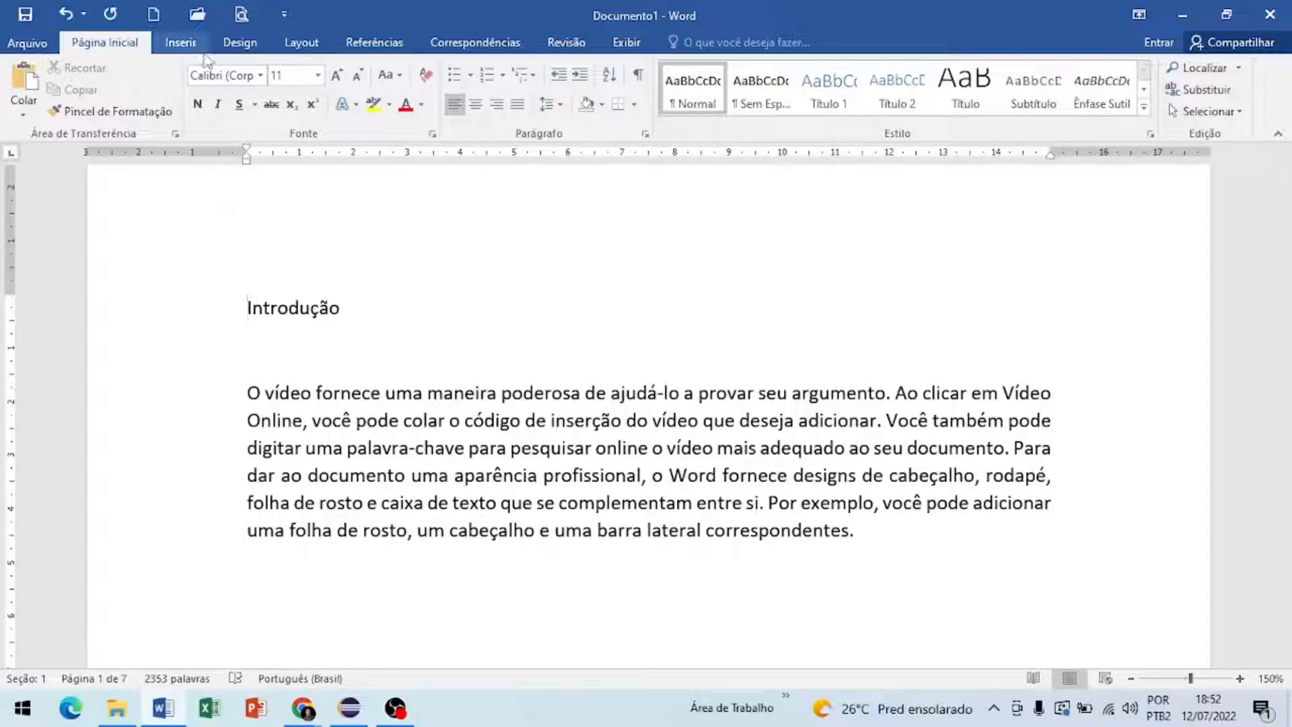
{"action": "key", "text": "ctrl+Return"}
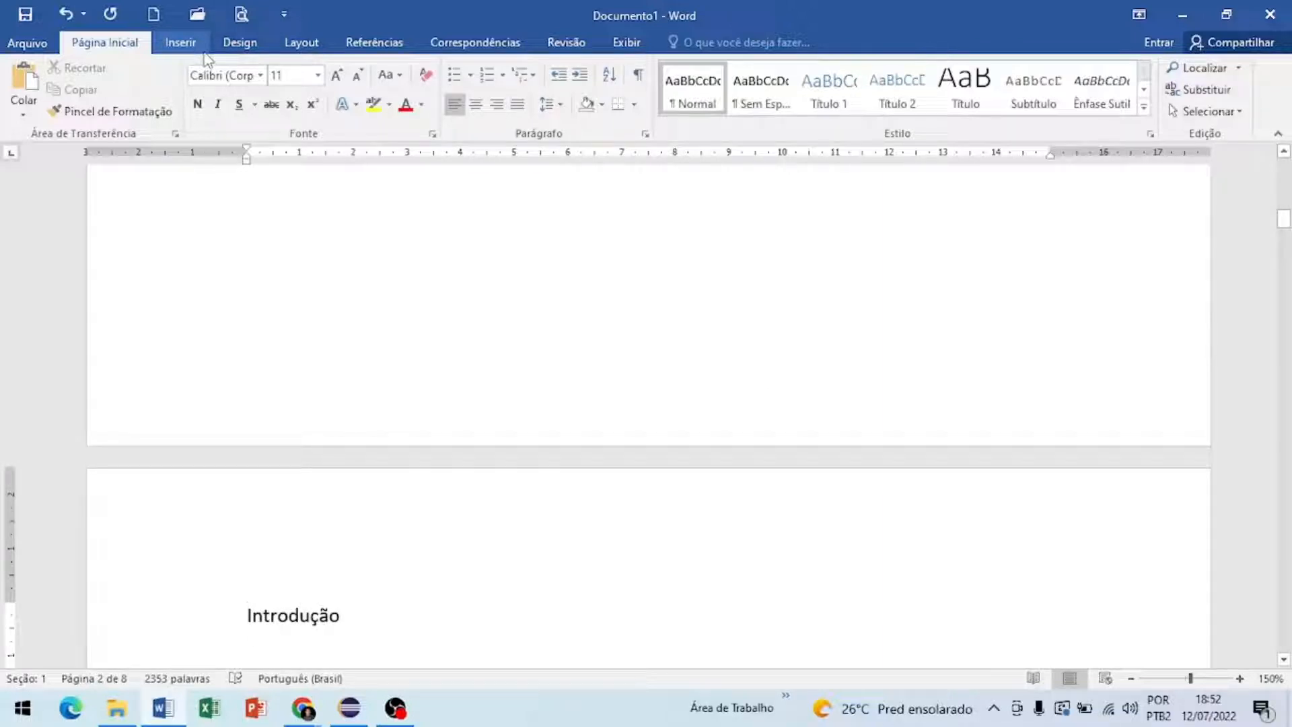
Step: Examine the blank first page in the print preview and in the document
{"action": "key", "text": "ctrl+p"}
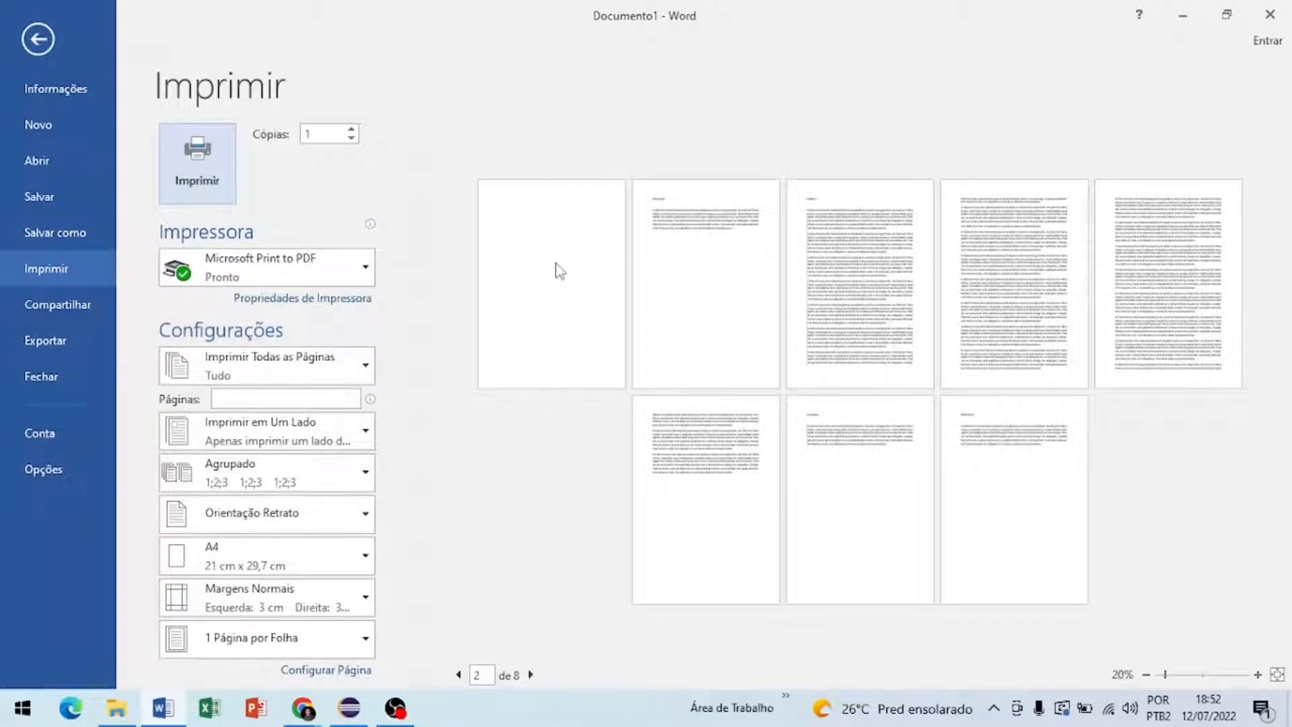
{"action": "key", "text": "Escape"}
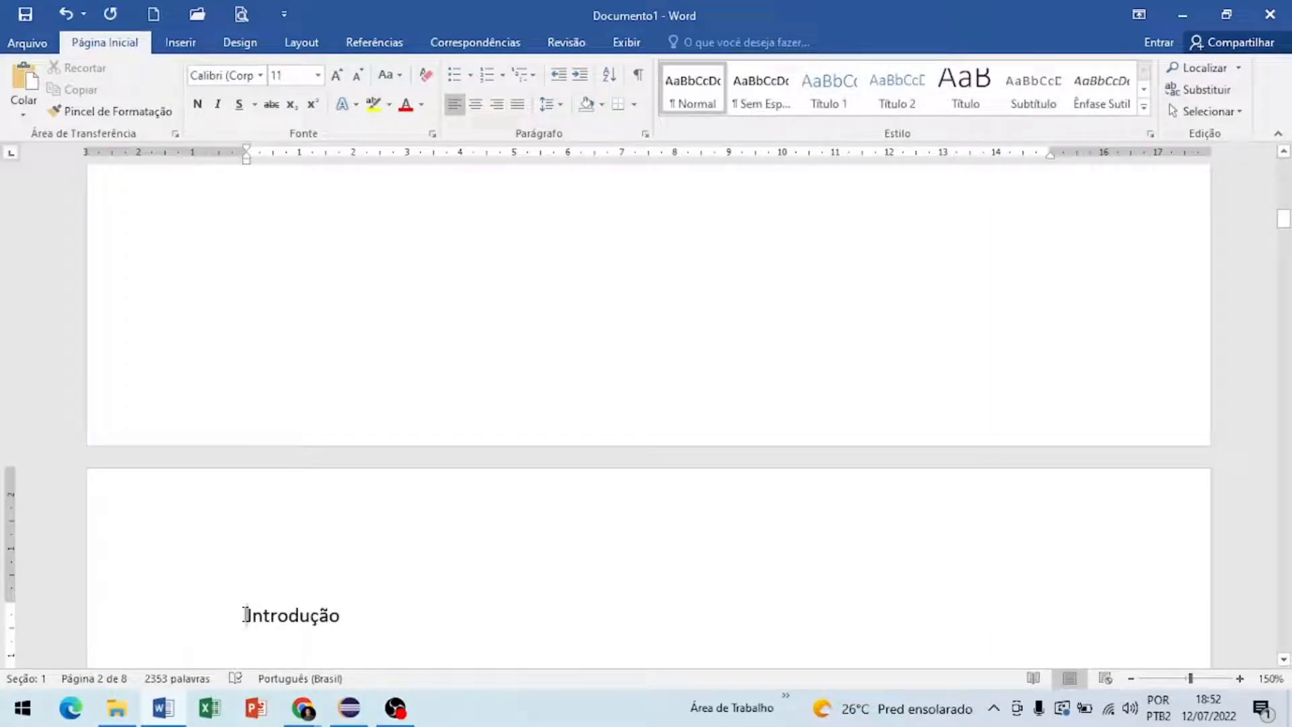
{"action": "left_click", "coordinate": [180, 43]}
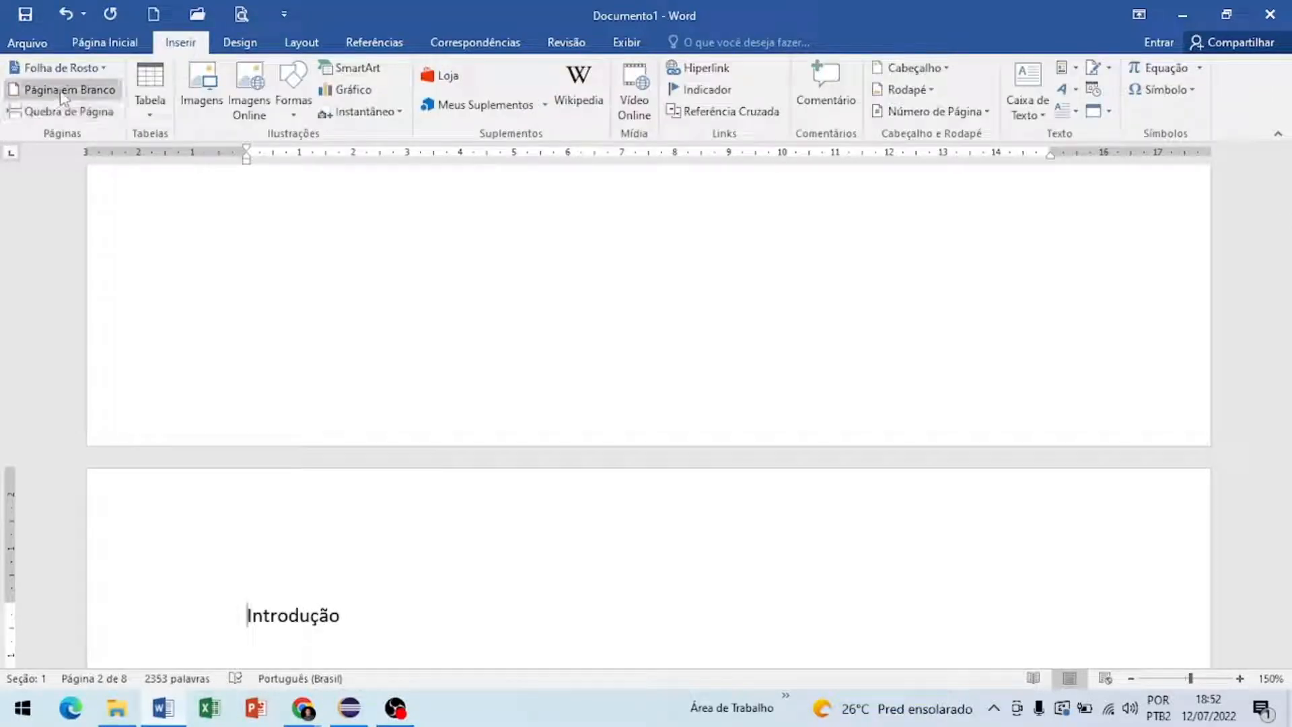
{"action": "left_click", "coordinate": [108, 43]}
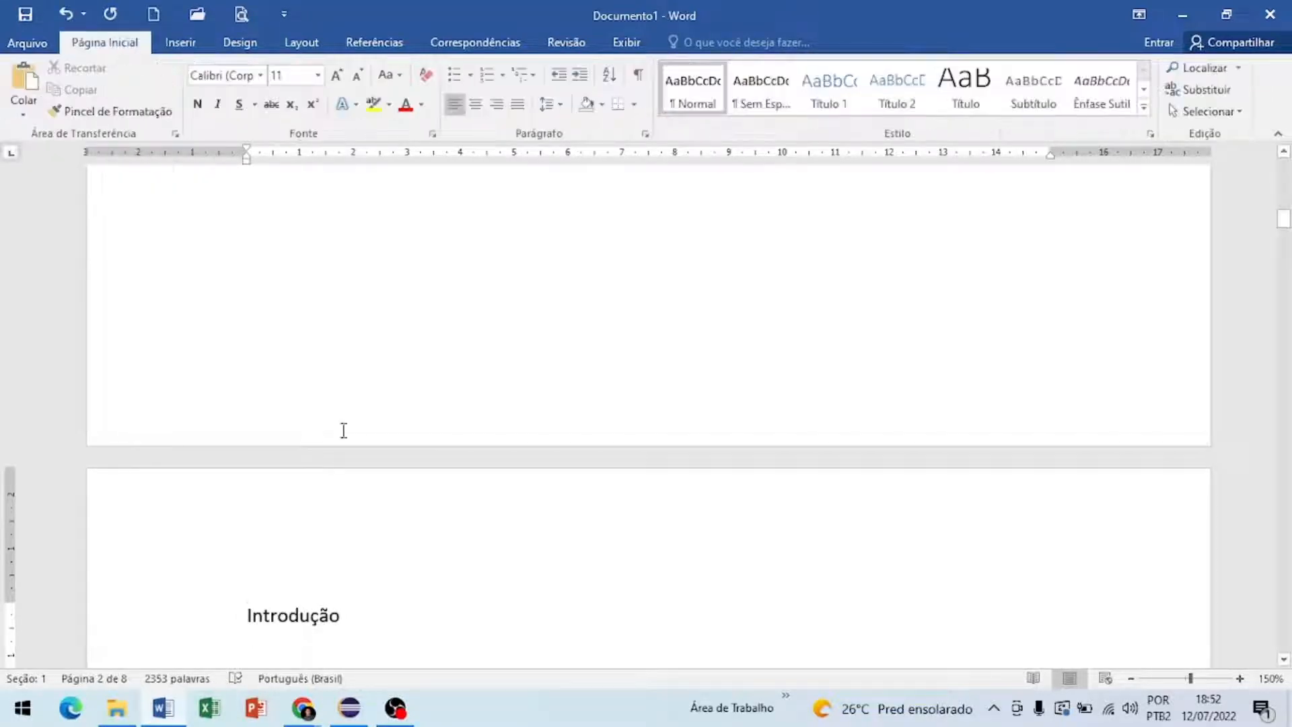
{"action": "scroll", "coordinate": [395, 336], "scroll_direction": "up", "scroll_amount": 12}
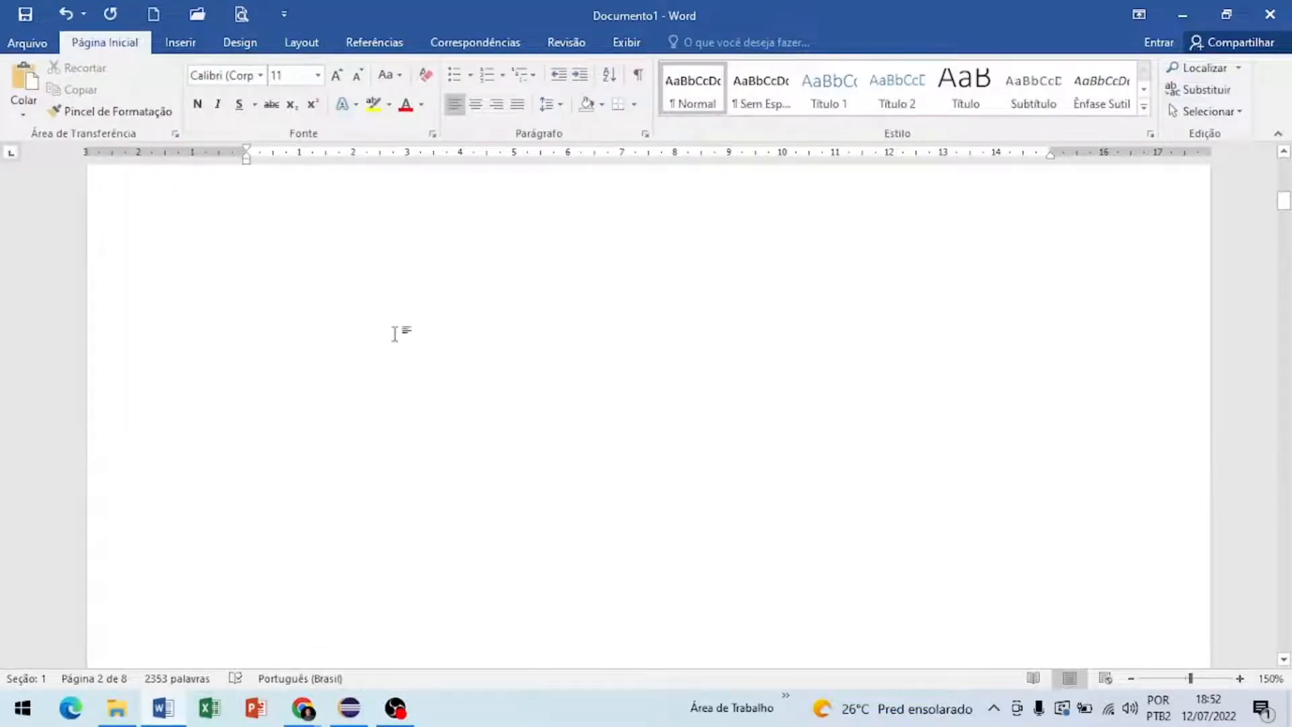
{"action": "left_click", "coordinate": [200, 296]}
{"action": "left_click", "coordinate": [434, 332]}
{"action": "scroll", "coordinate": [435, 332], "scroll_direction": "up", "scroll_amount": 3}
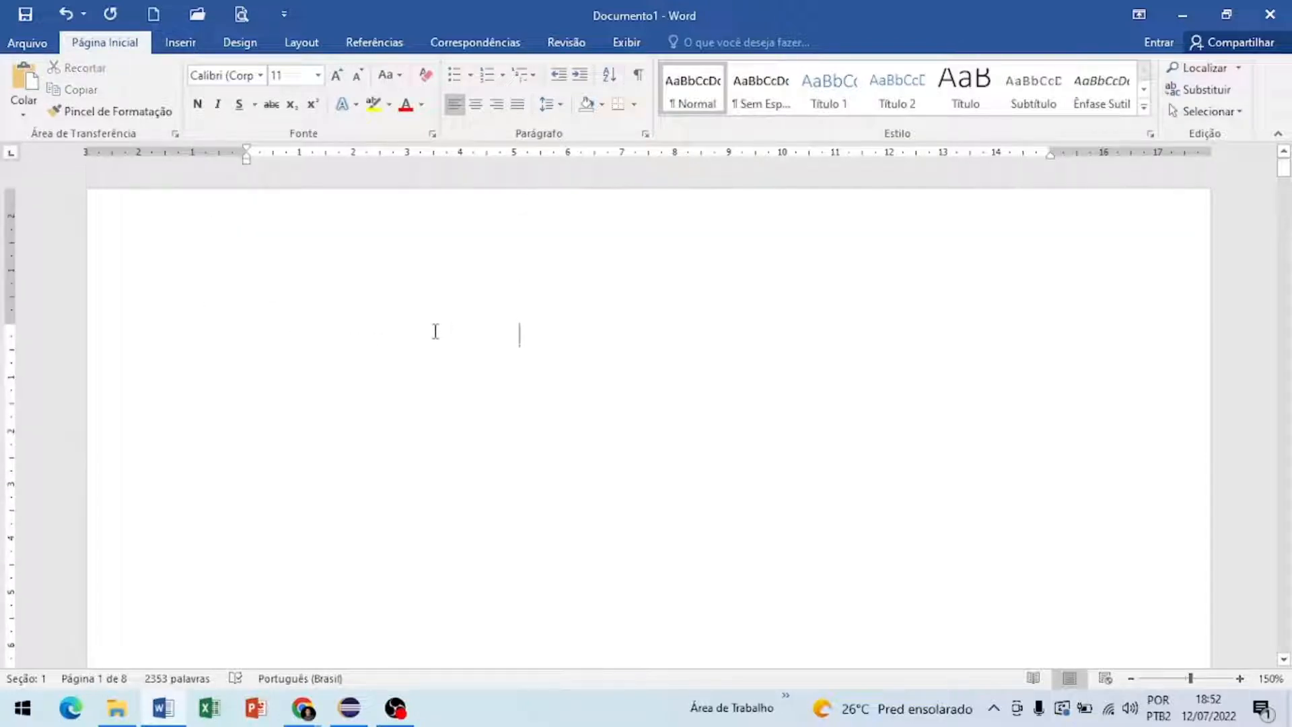
{"action": "left_click", "coordinate": [302, 374]}
Step: Apply the Título 1 style to the heading "Introdução"
{"action": "scroll", "coordinate": [482, 417], "scroll_direction": "down", "scroll_amount": 15}
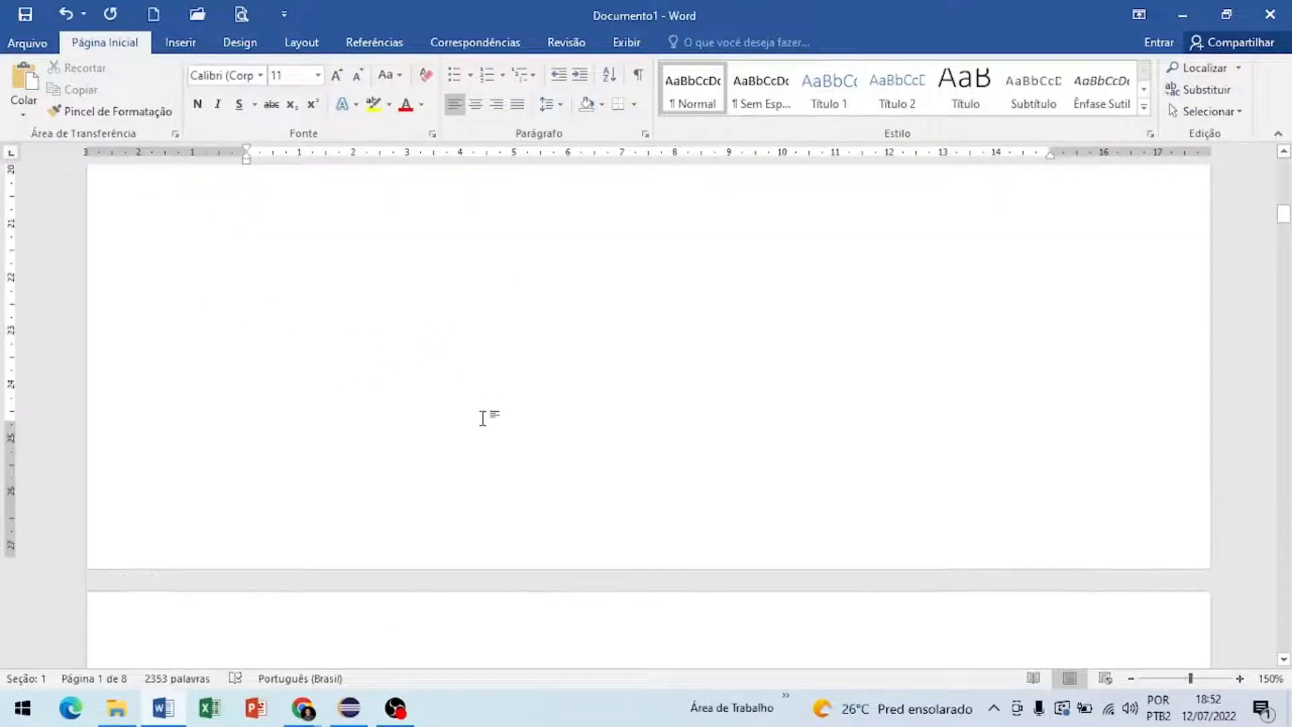
{"action": "scroll", "coordinate": [471, 421], "scroll_direction": "down", "scroll_amount": 1}
{"action": "left_click", "coordinate": [299, 385]}
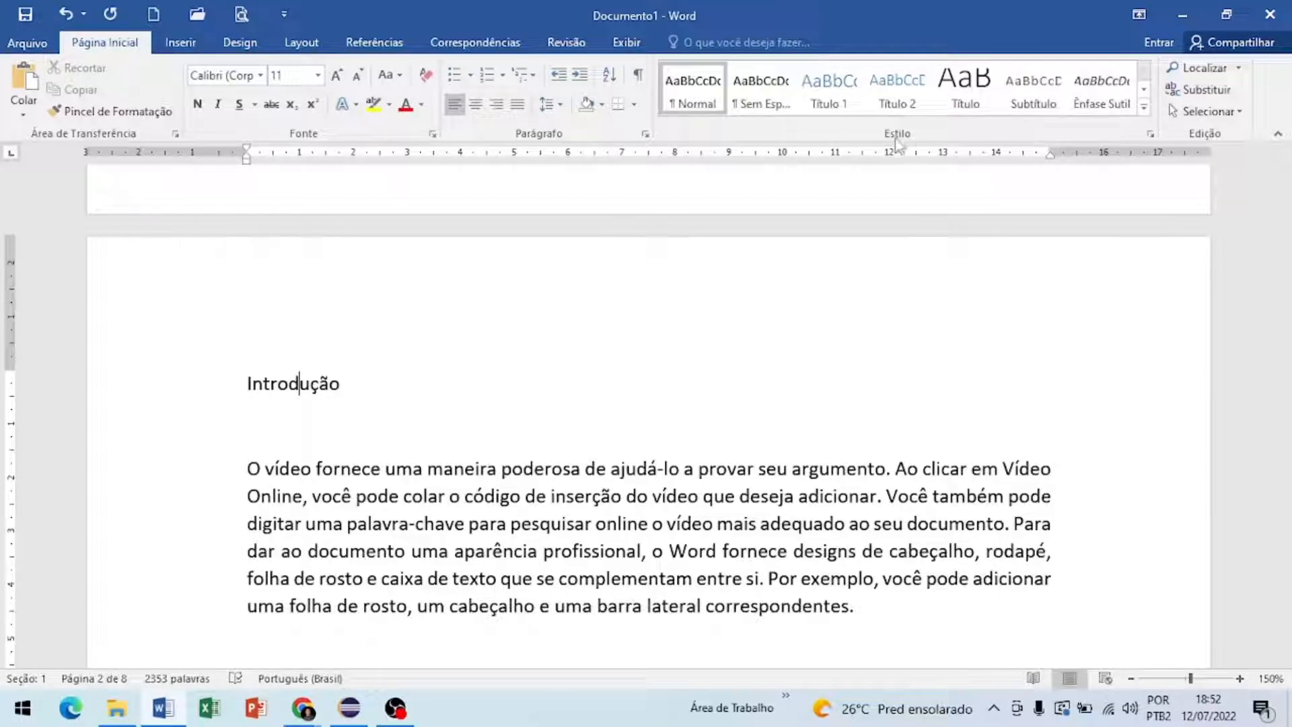
{"action": "left_click", "coordinate": [829, 87]}
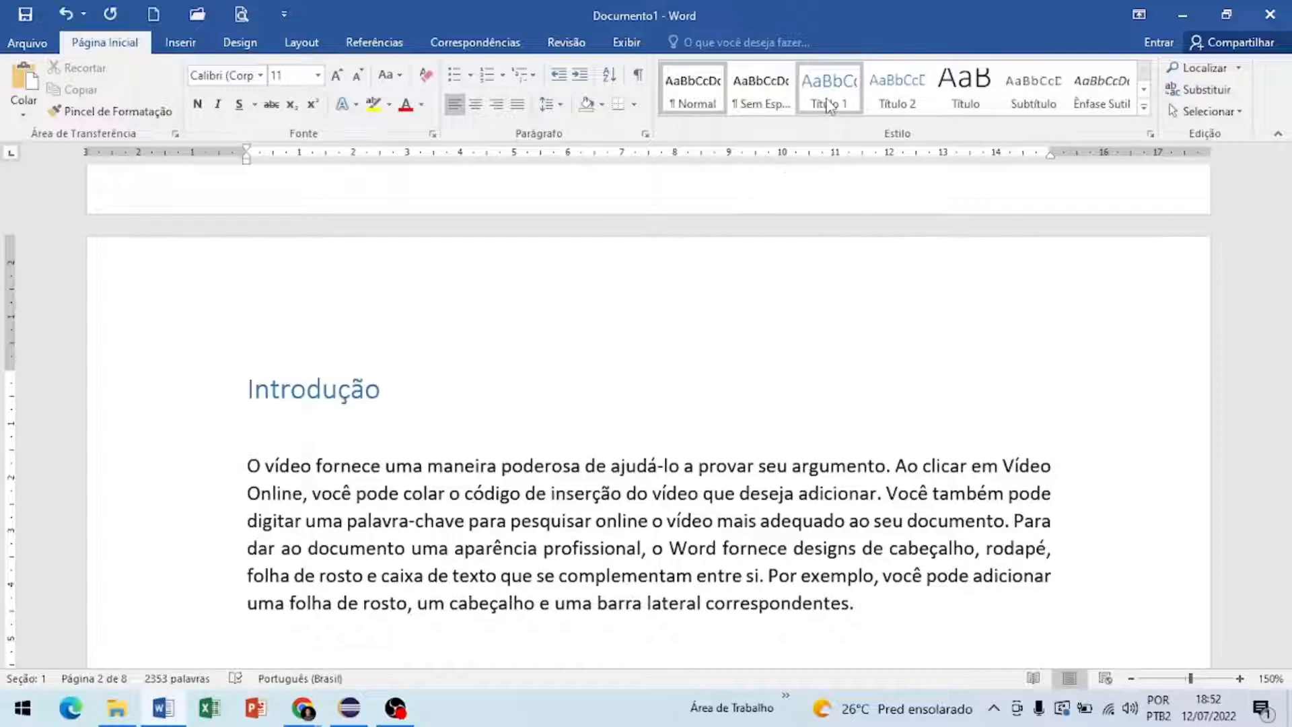
Step: Format the heading "Introdução" with the Automático font colour, size 14 and bold
{"action": "left_click", "coordinate": [421, 104]}
{"action": "left_click", "coordinate": [428, 127]}
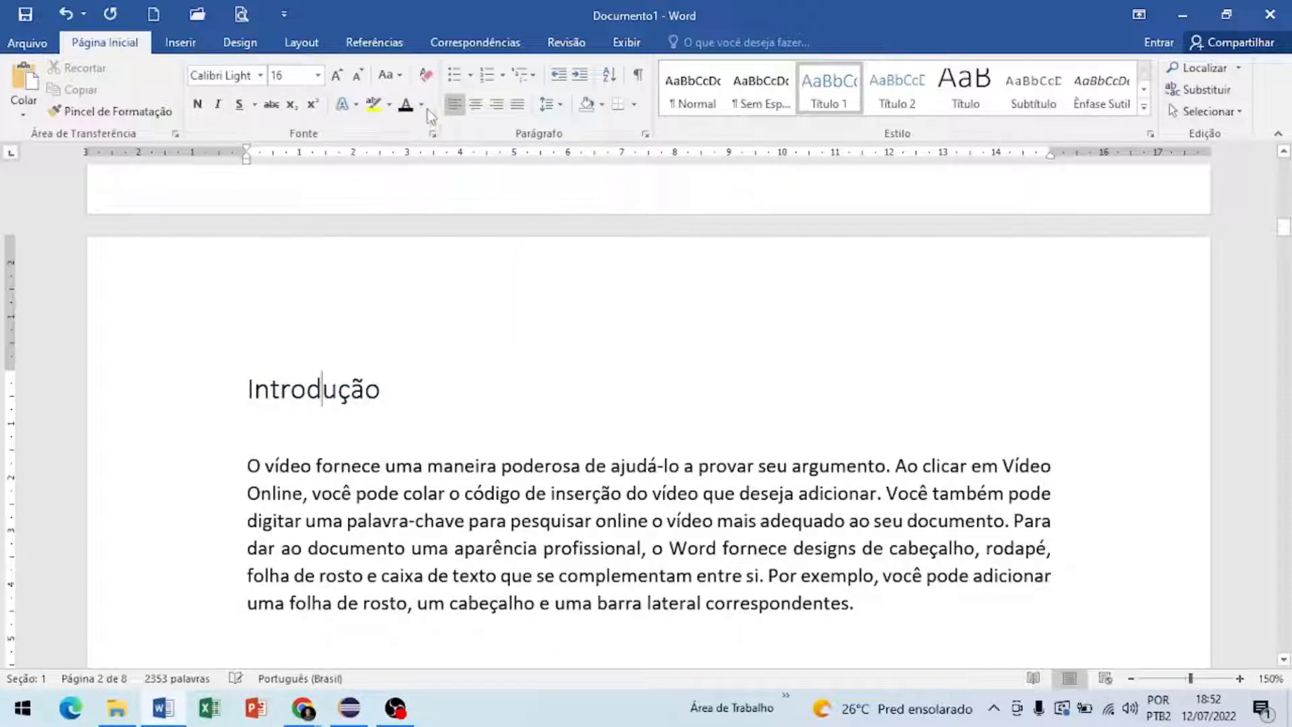
{"action": "left_click", "coordinate": [357, 75]}
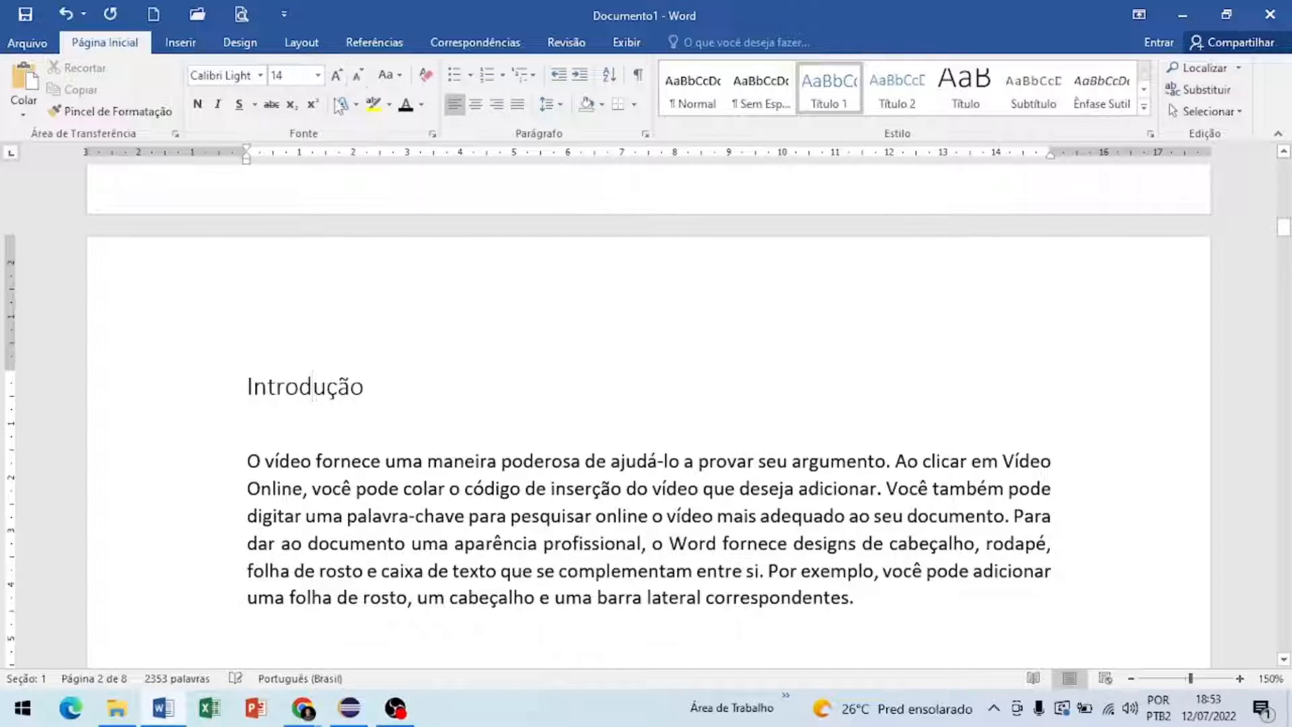
{"action": "left_click", "coordinate": [198, 107]}
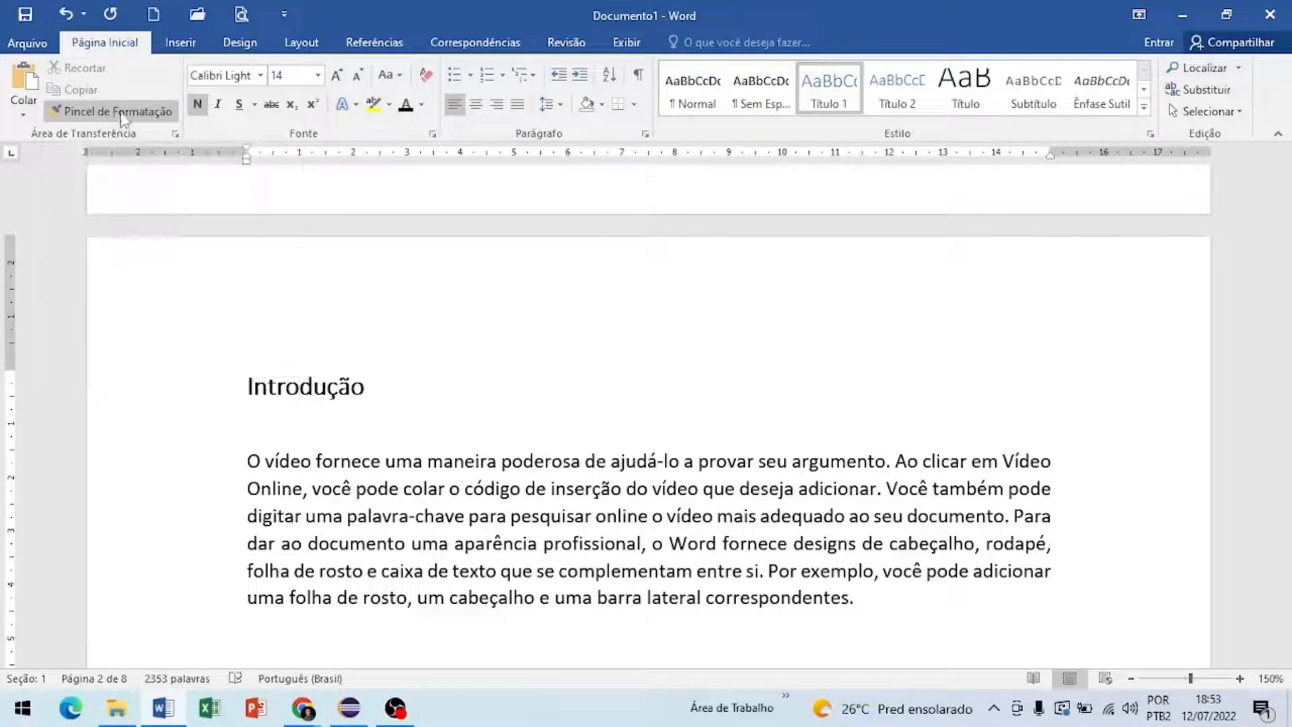
Step: Make the word "poderosa" in the first paragraph bold, italic, underlined and red, and enlarge it to size 16
{"action": "left_click", "coordinate": [554, 461]}
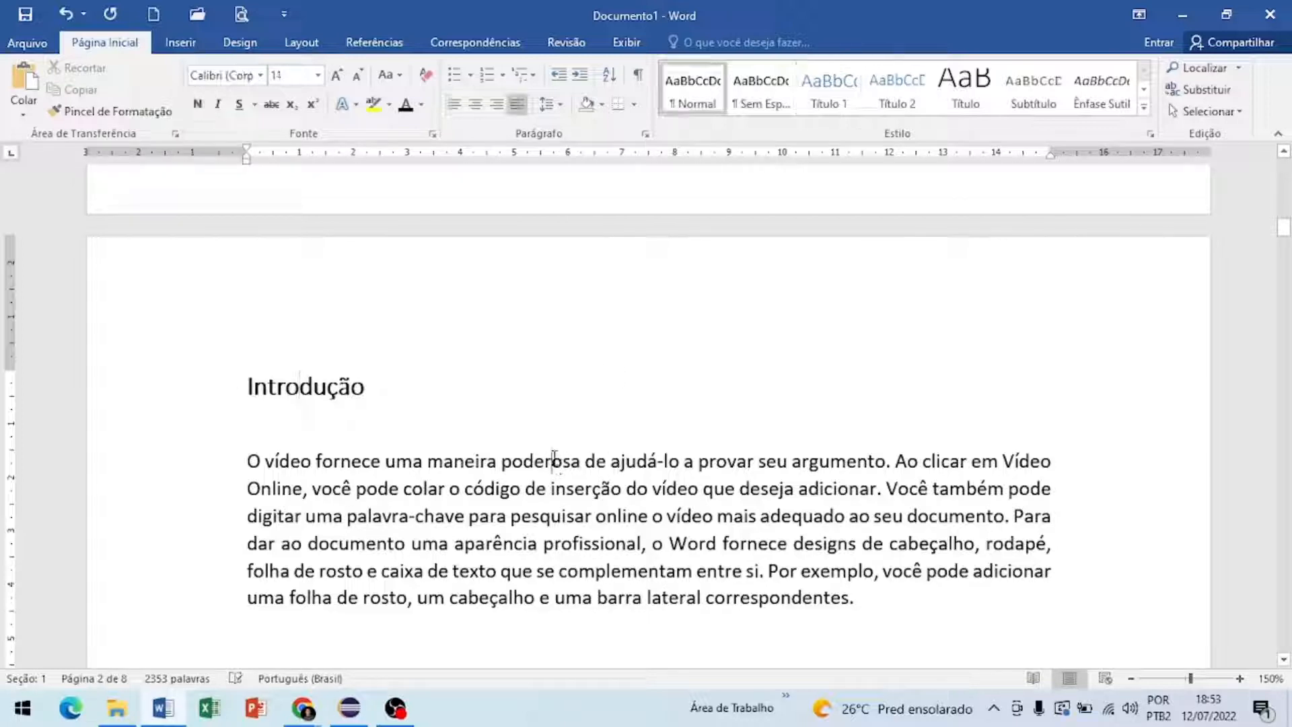
{"action": "left_click", "coordinate": [197, 106]}
{"action": "left_click", "coordinate": [218, 106]}
{"action": "left_click", "coordinate": [238, 104]}
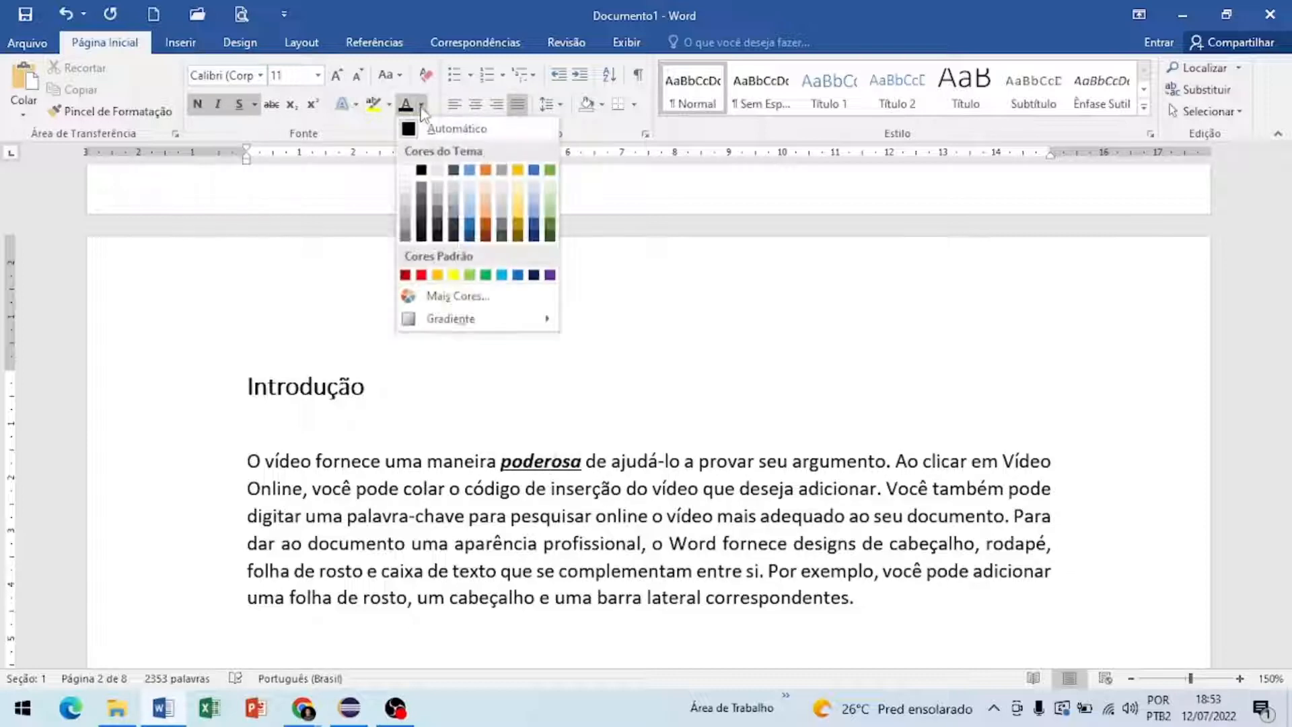
{"action": "left_click", "coordinate": [421, 275]}
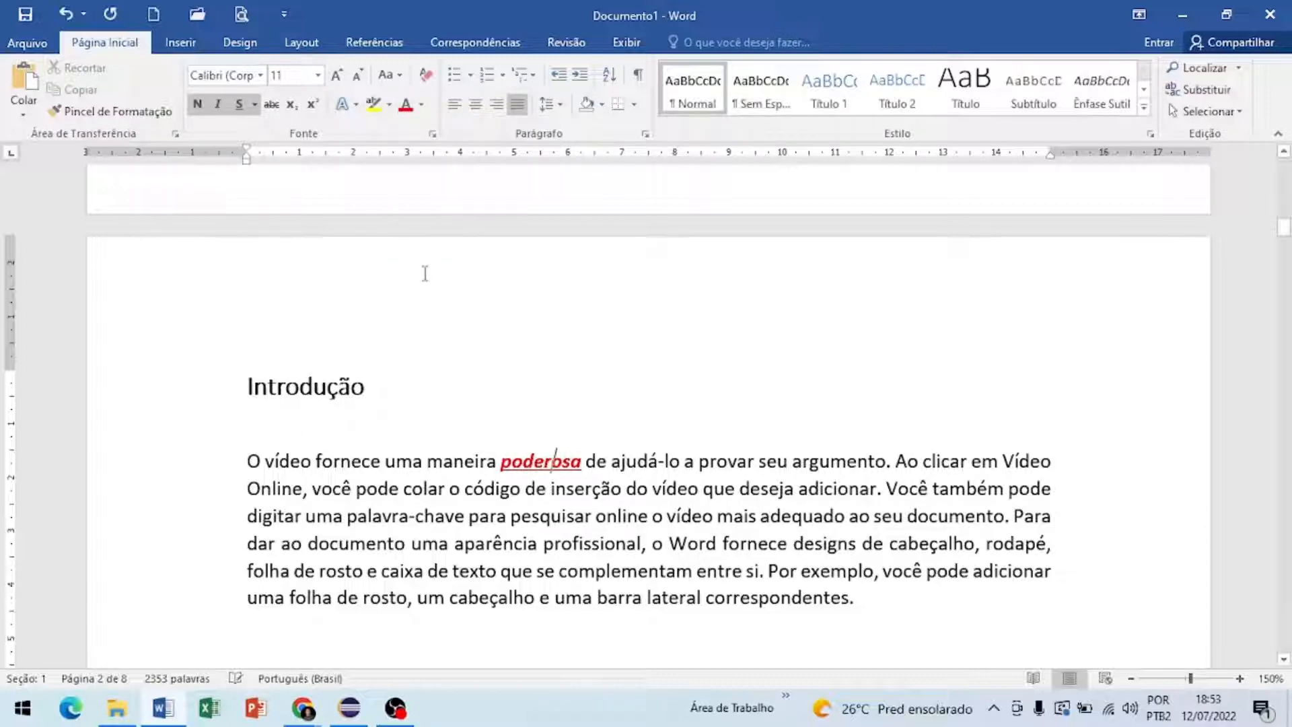
{"action": "left_click", "coordinate": [337, 75]}
{"action": "left_click", "coordinate": [337, 75]}
{"action": "left_click", "coordinate": [337, 75]}
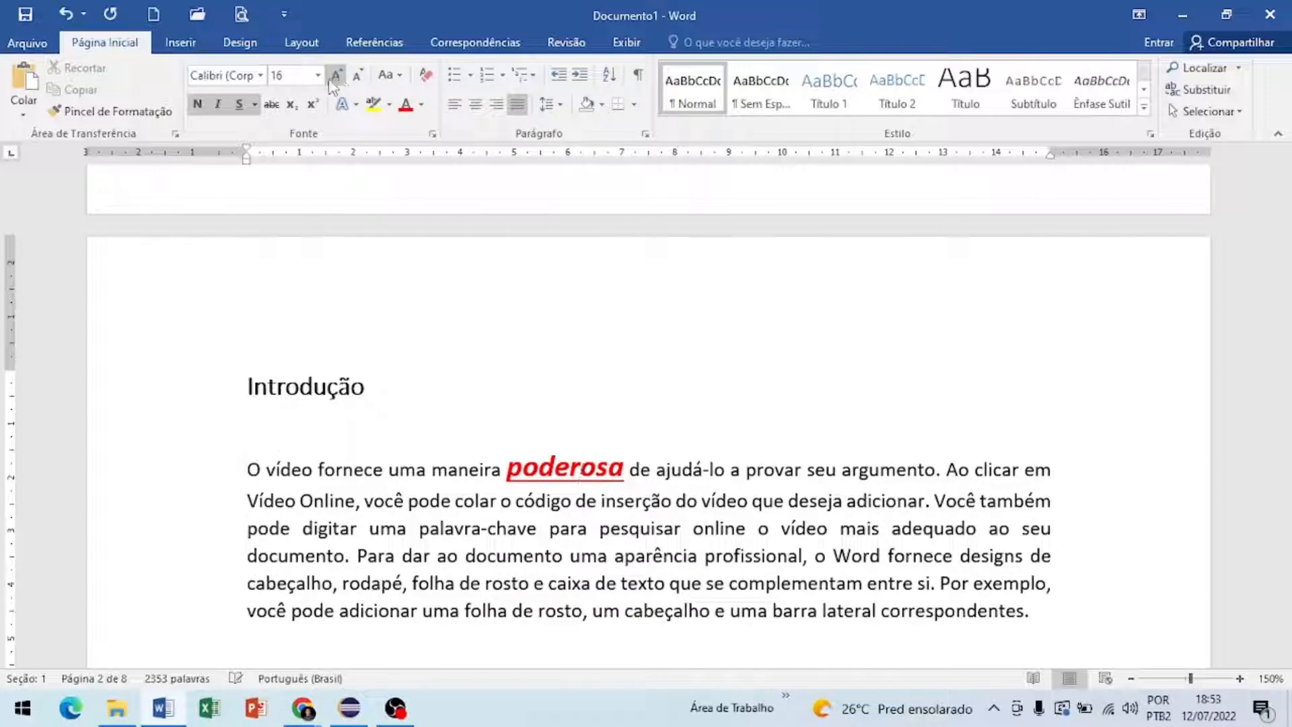
Step: Change the font of "poderosa" to Arial Narrow and then to Agency FB
{"action": "left_click", "coordinate": [259, 75]}
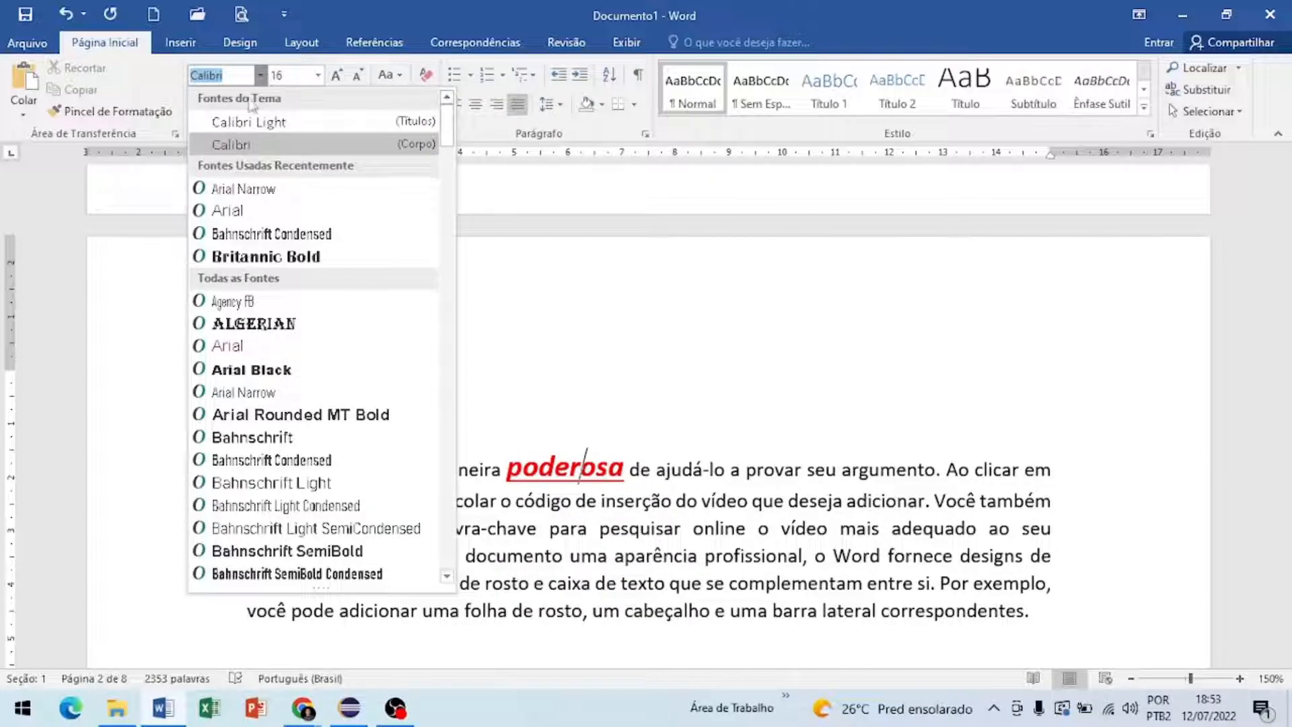
{"action": "left_click", "coordinate": [242, 190]}
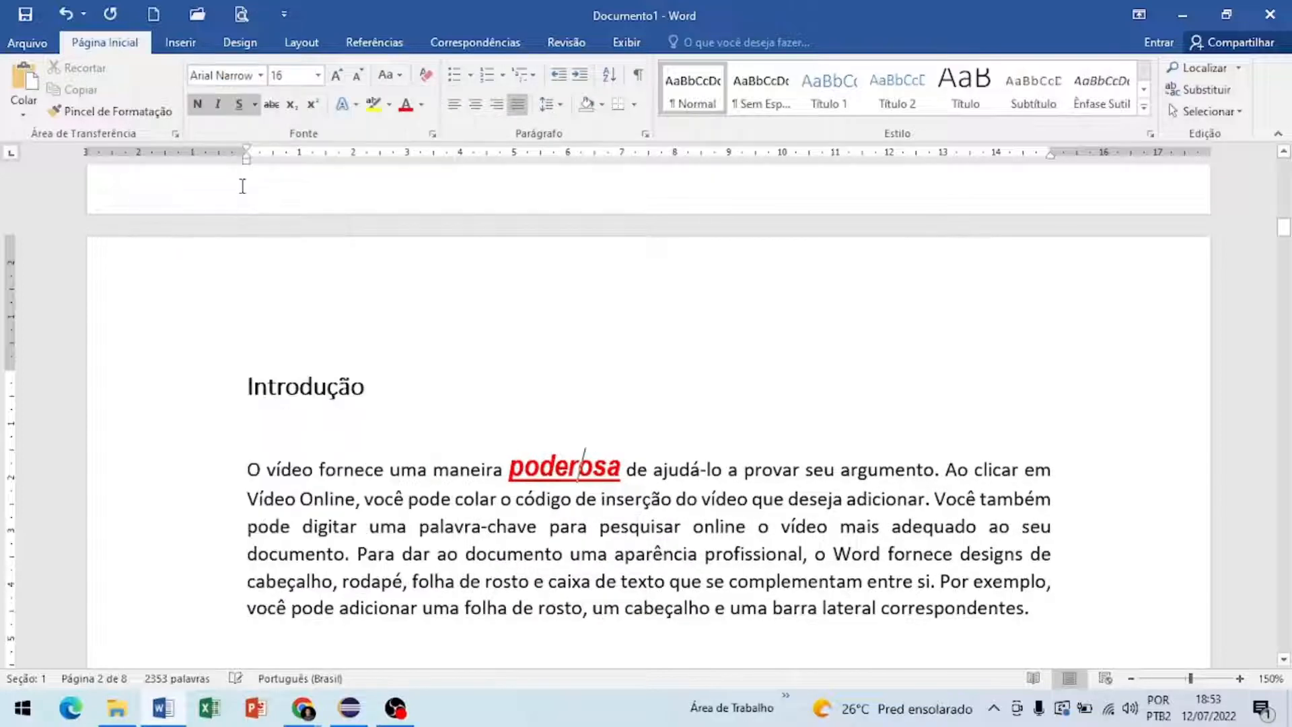
{"action": "left_click", "coordinate": [260, 74]}
{"action": "left_click", "coordinate": [240, 301]}
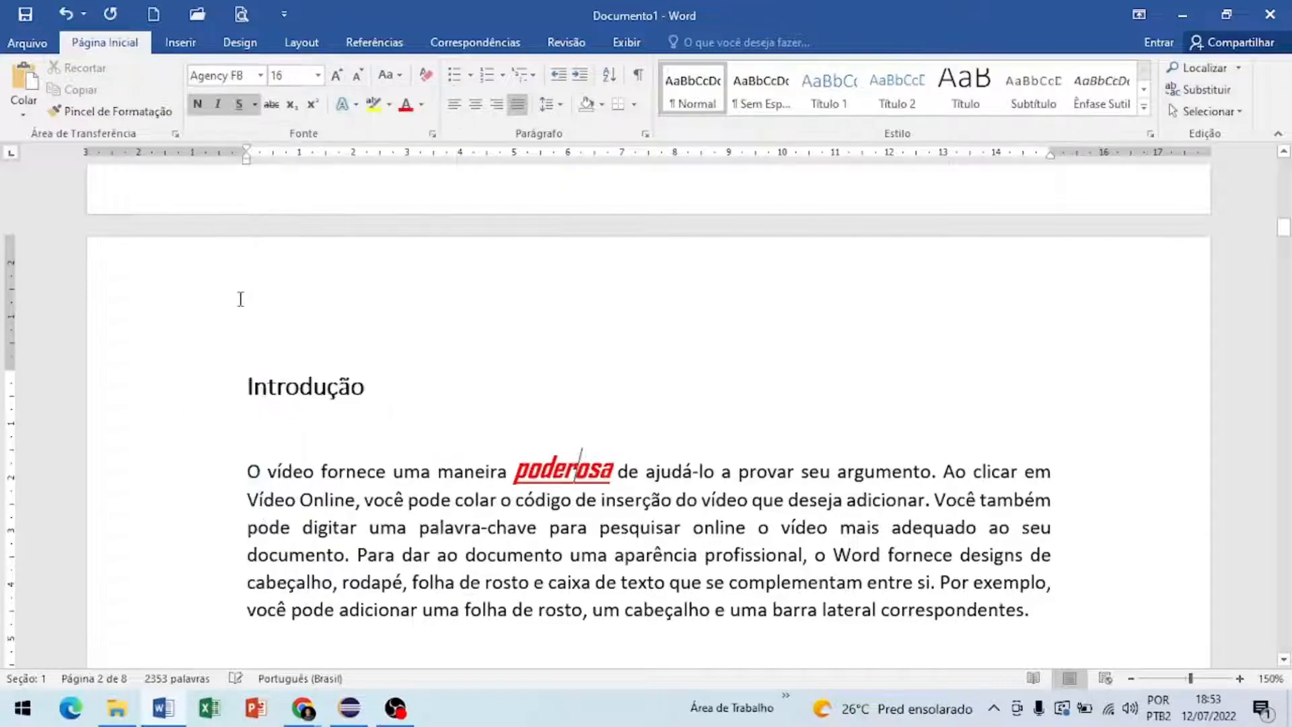
Step: Copy the formatting of "poderosa" onto the word "argumento" with the Format Painter
{"action": "left_click", "coordinate": [588, 529]}
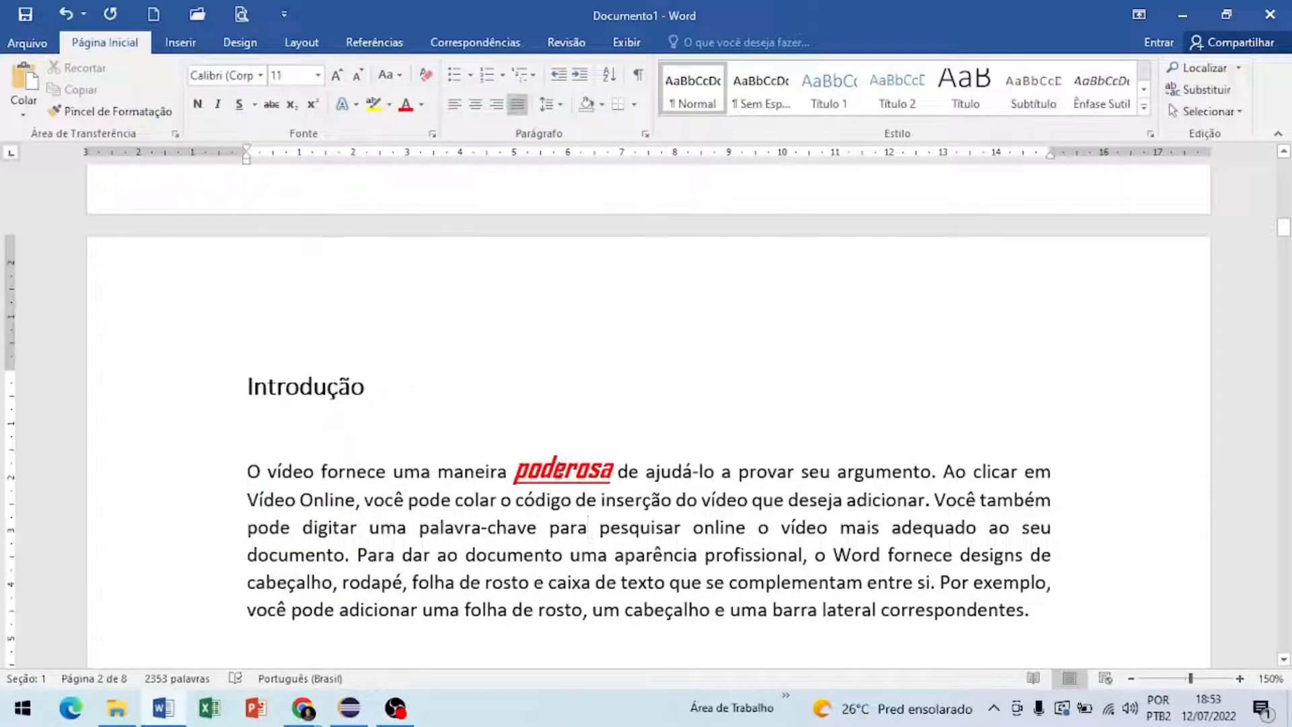
{"action": "left_click", "coordinate": [560, 471]}
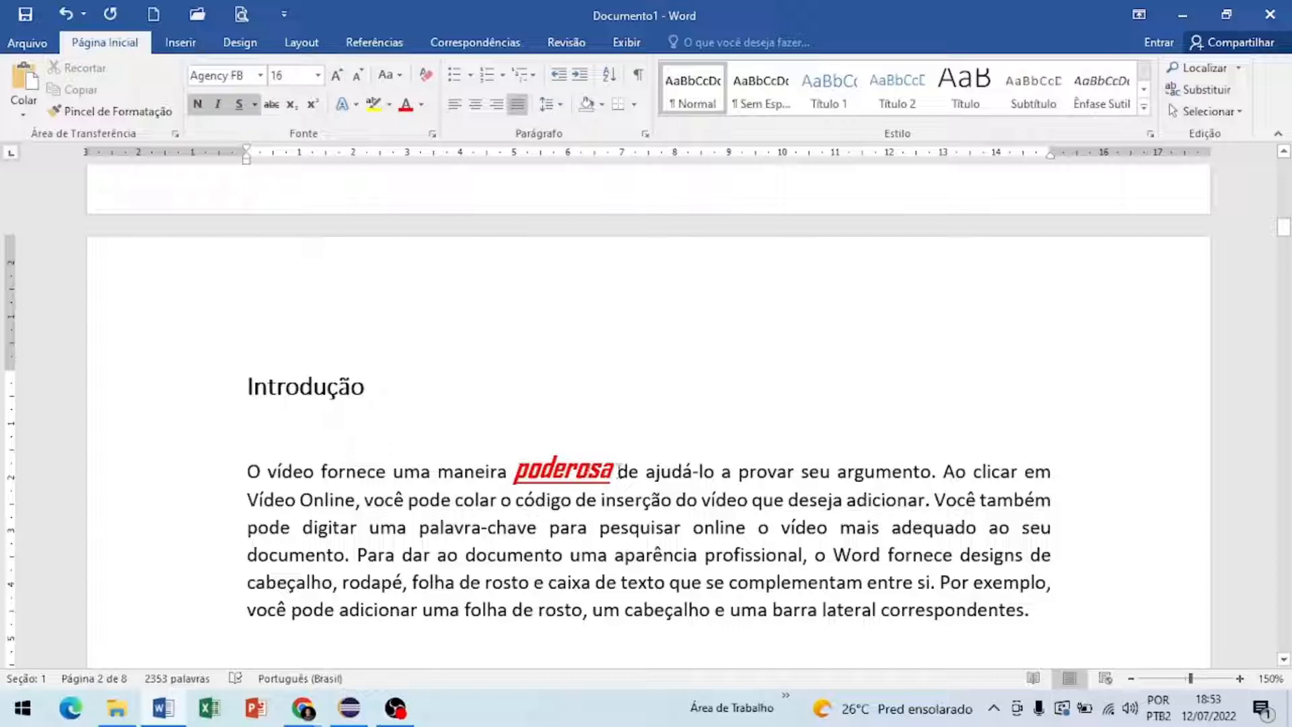
{"action": "left_click", "coordinate": [113, 118]}
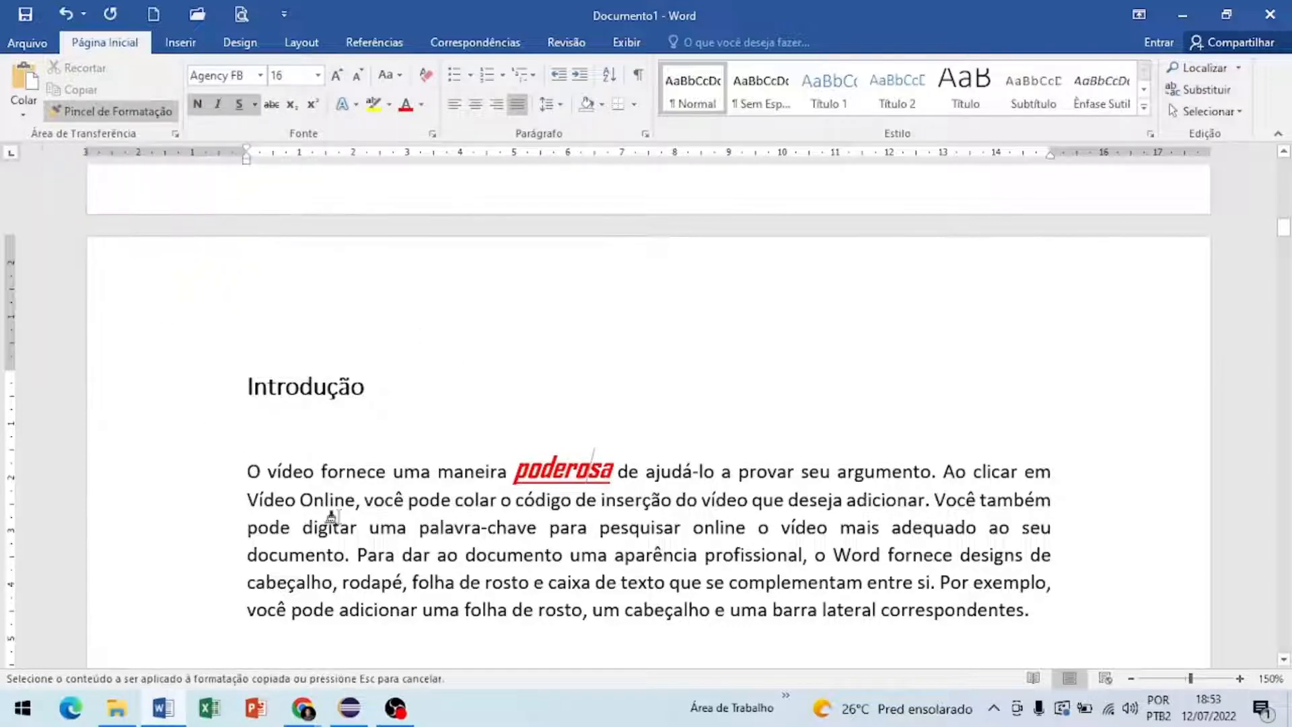
{"action": "left_click", "coordinate": [878, 473]}
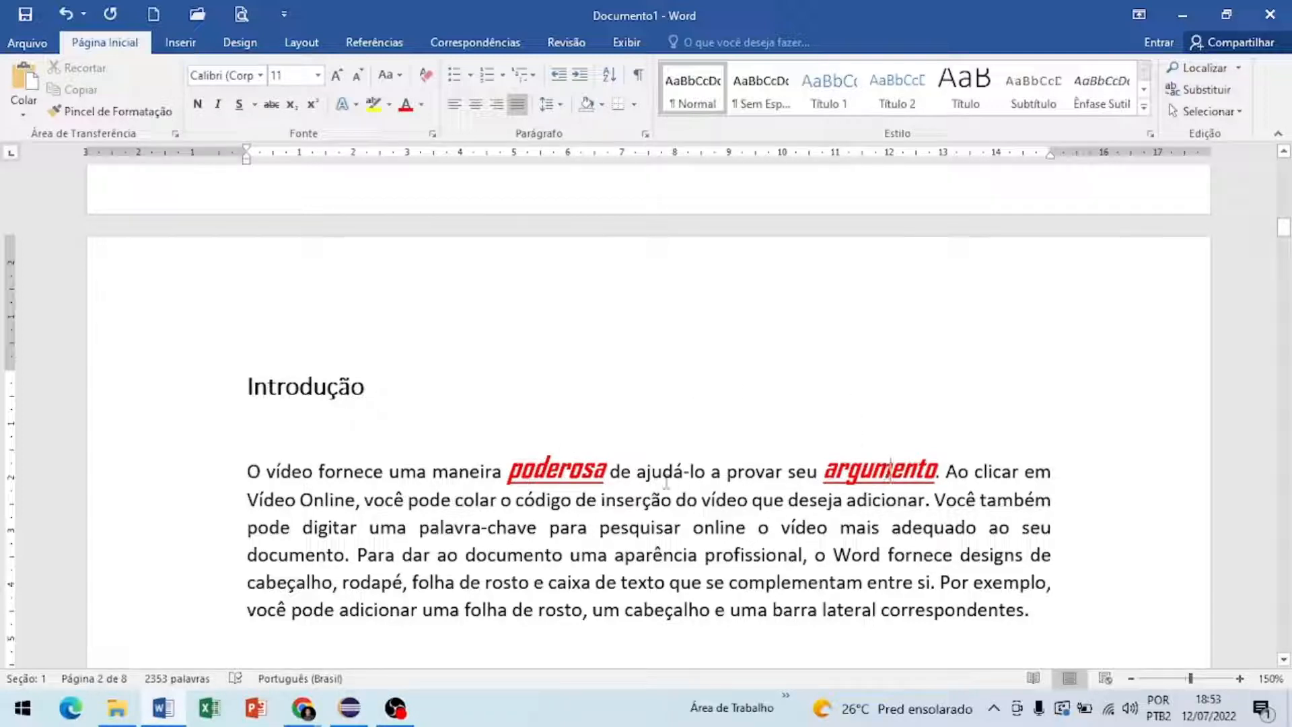
Step: Copy the formatting of "poderosa" repeatedly onto "pode", "pesquisar", "profissional", "adequado", "vídeo", "provar", "inserção", "documento" and "rodapé" in the same paragraph
{"action": "left_click", "coordinate": [559, 470]}
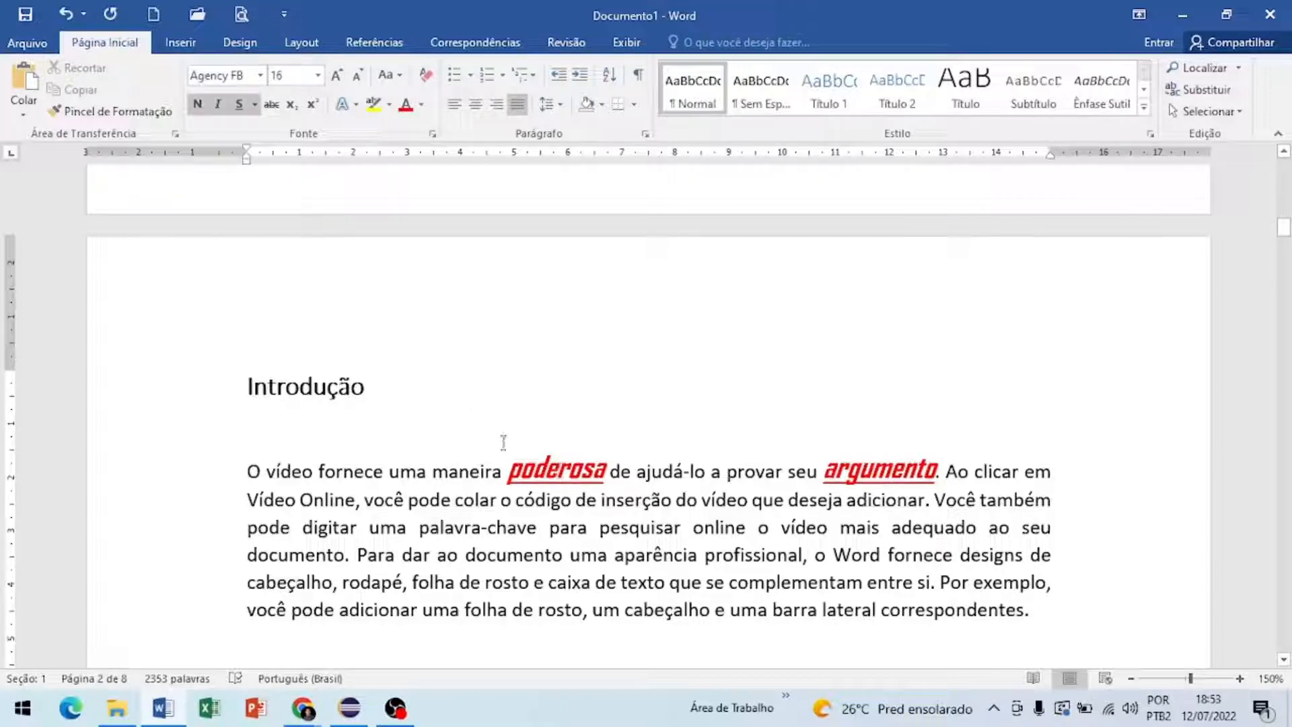
{"action": "left_click", "coordinate": [117, 114]}
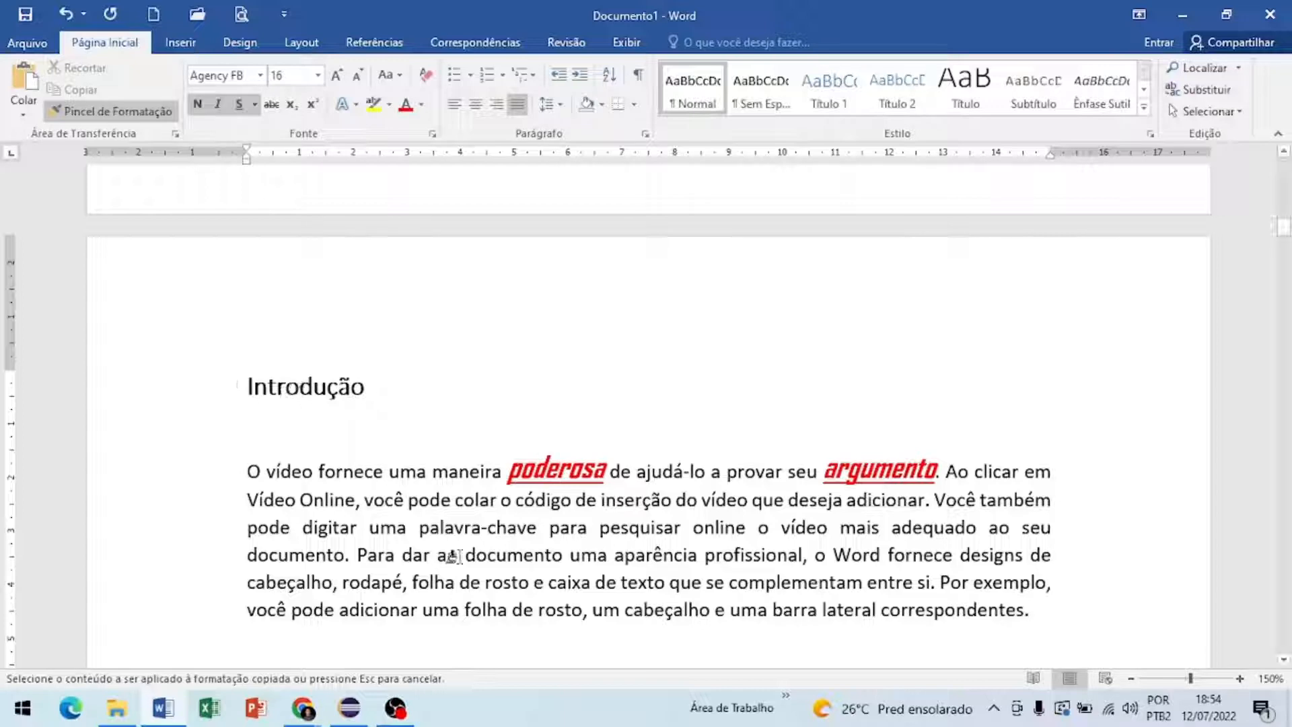
{"action": "left_click", "coordinate": [421, 503]}
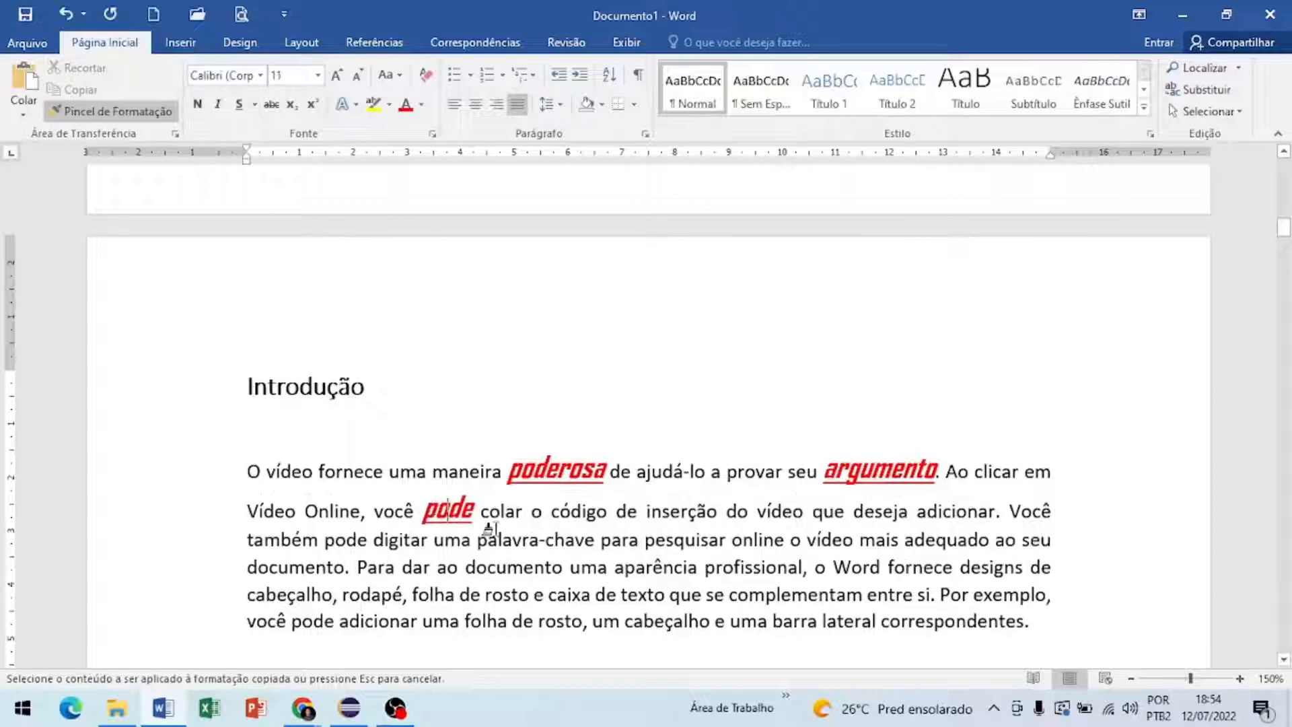
{"action": "left_click", "coordinate": [677, 528]}
{"action": "left_click", "coordinate": [772, 573]}
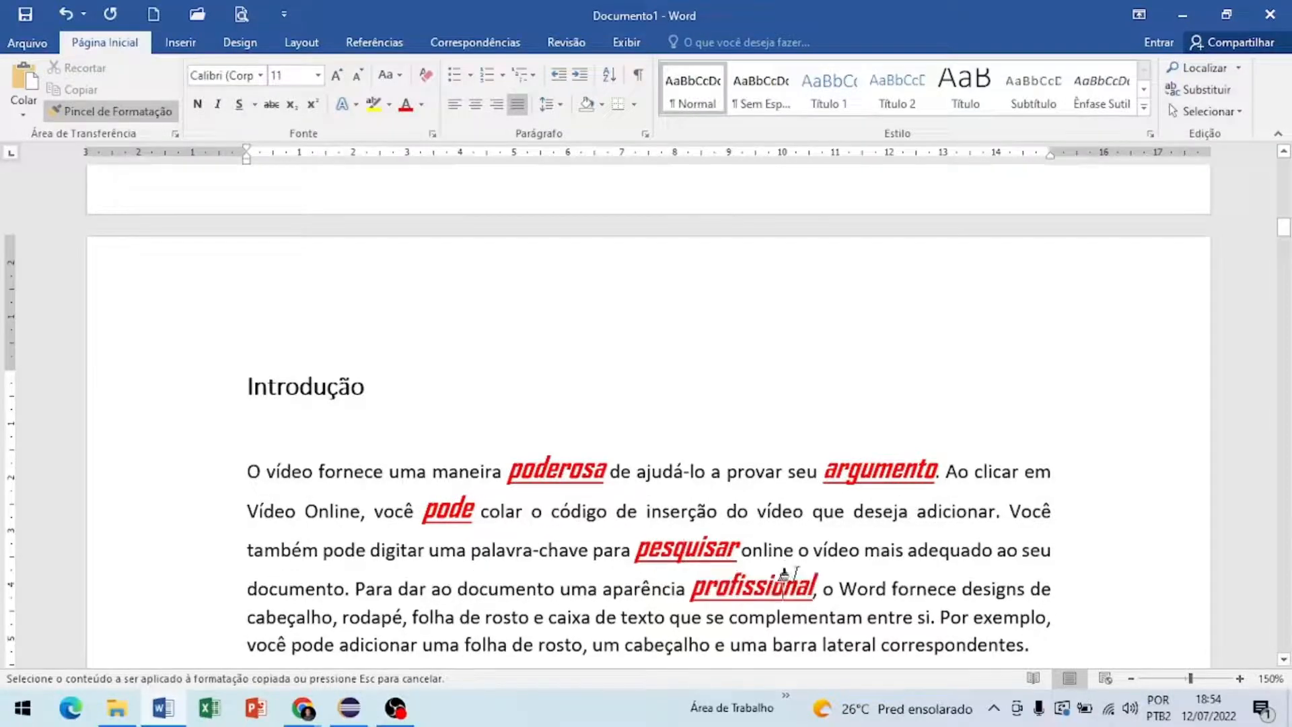
{"action": "left_click", "coordinate": [909, 548]}
{"action": "left_click", "coordinate": [781, 511]}
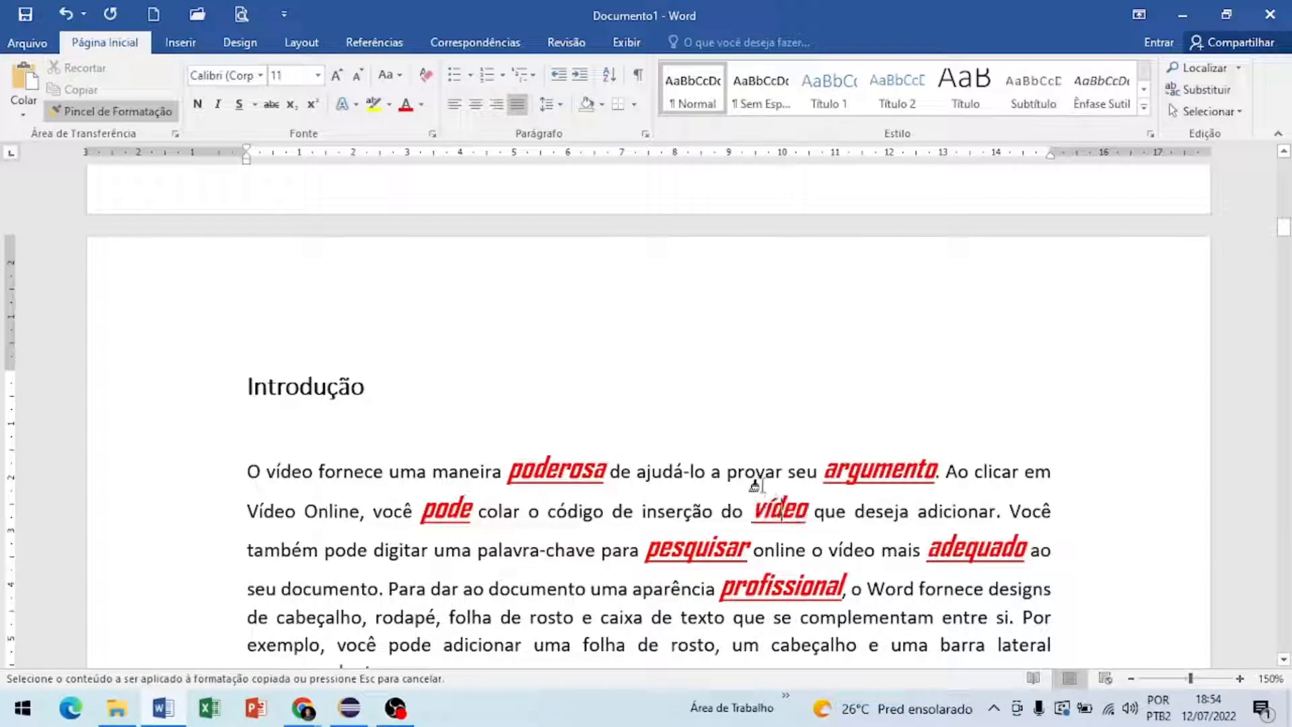
{"action": "left_click", "coordinate": [754, 471]}
{"action": "left_click", "coordinate": [676, 515]}
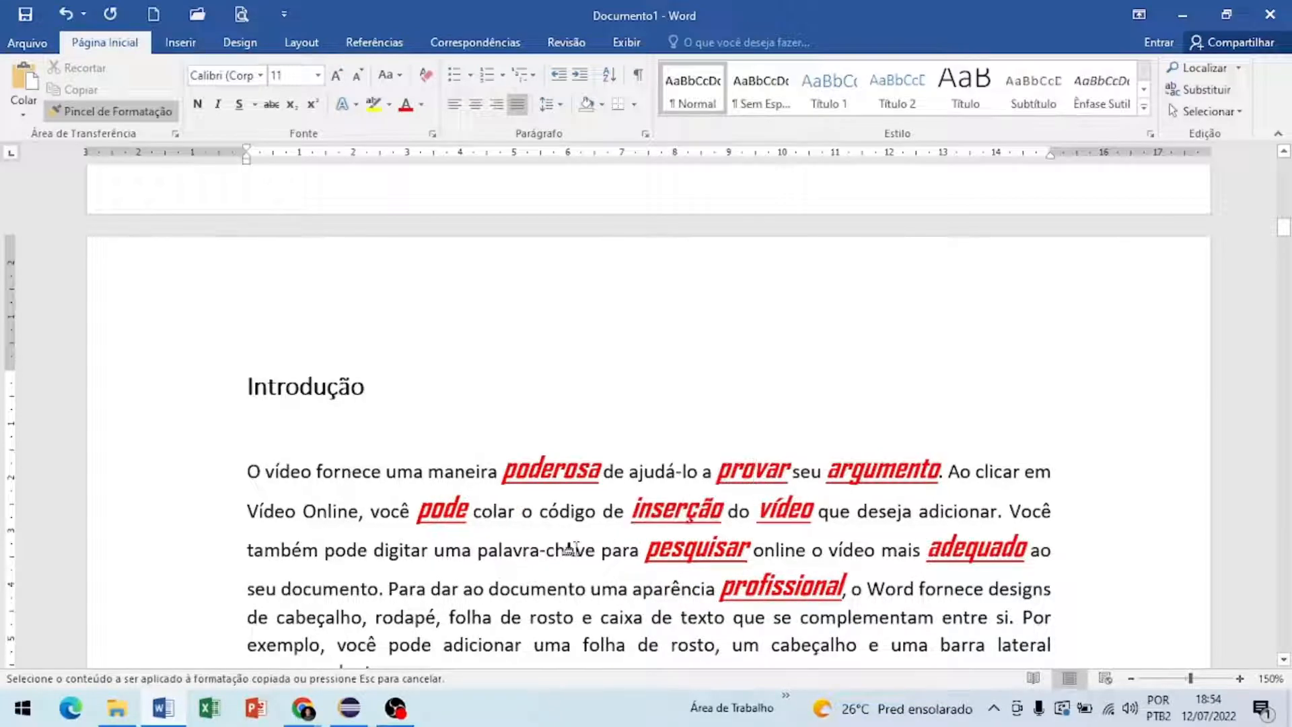
{"action": "left_click", "coordinate": [539, 590]}
{"action": "left_click", "coordinate": [474, 618]}
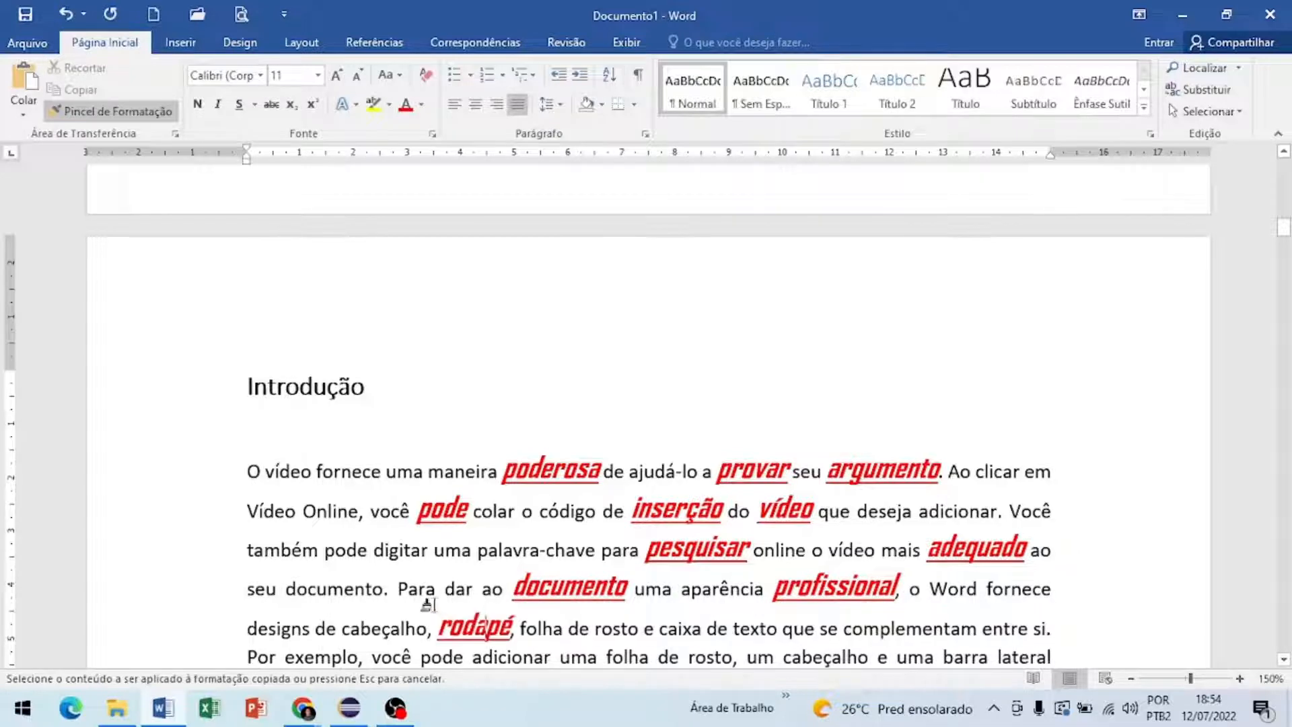
{"action": "left_click", "coordinate": [347, 590]}
{"action": "left_click", "coordinate": [345, 551]}
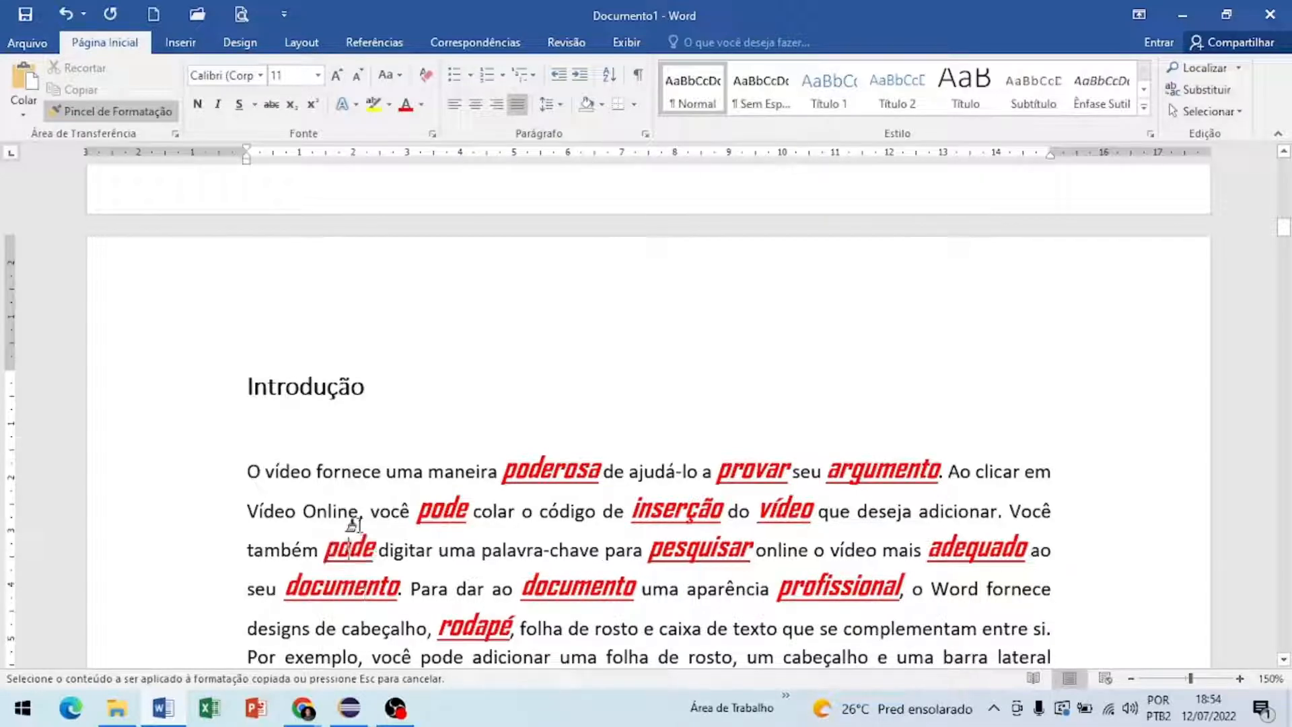
{"action": "key", "text": "Escape"}
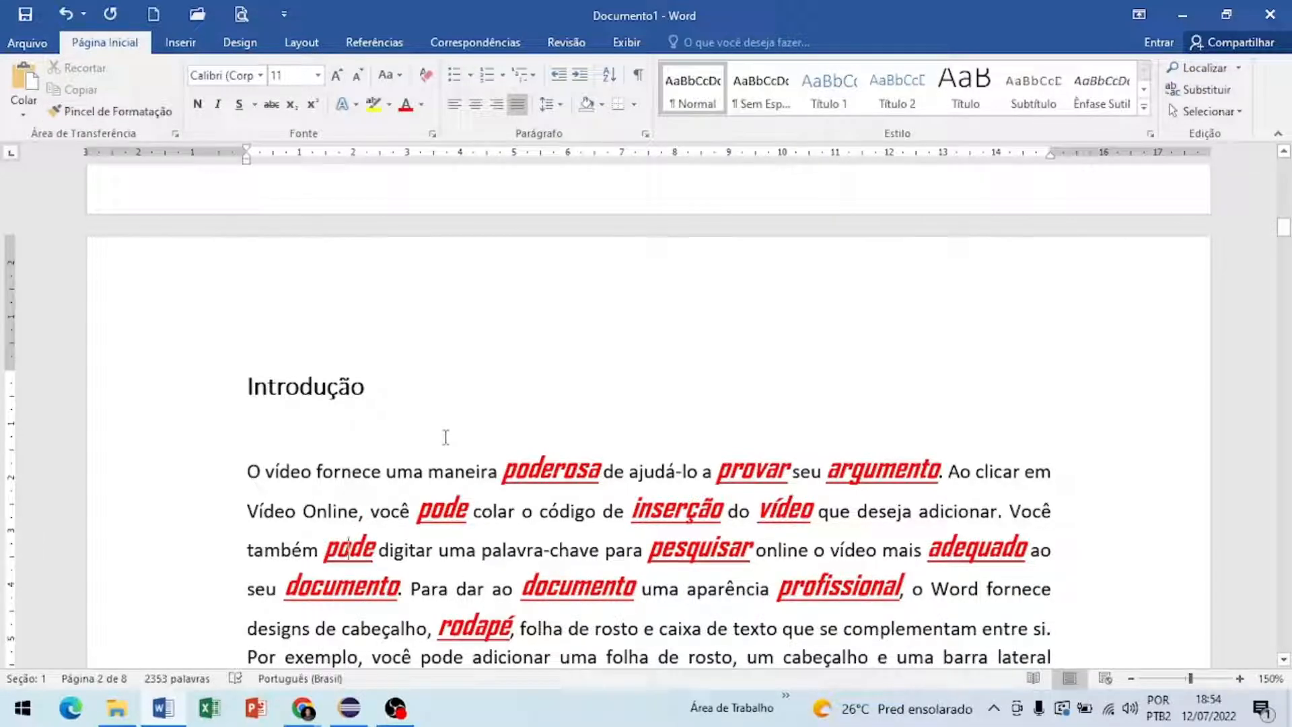
Step: Undo all the sample word formatting in the first paragraph, back to the plain text of "poderosa"
{"action": "key", "text": "ctrl+z"}
{"action": "key", "text": "ctrl+z"}
{"action": "key", "text": "ctrl+z"}
{"action": "key", "text": "ctrl+z"}
{"action": "key", "text": "ctrl+z"}
{"action": "key", "text": "ctrl+z"}
{"action": "key", "text": "ctrl+z"}
{"action": "key", "text": "ctrl+z"}
{"action": "key", "text": "ctrl+z"}
{"action": "key", "text": "ctrl+z"}
{"action": "key", "text": "ctrl+z"}
{"action": "key", "text": "ctrl+z"}
{"action": "key", "text": "ctrl+z"}
{"action": "key", "text": "ctrl+z"}
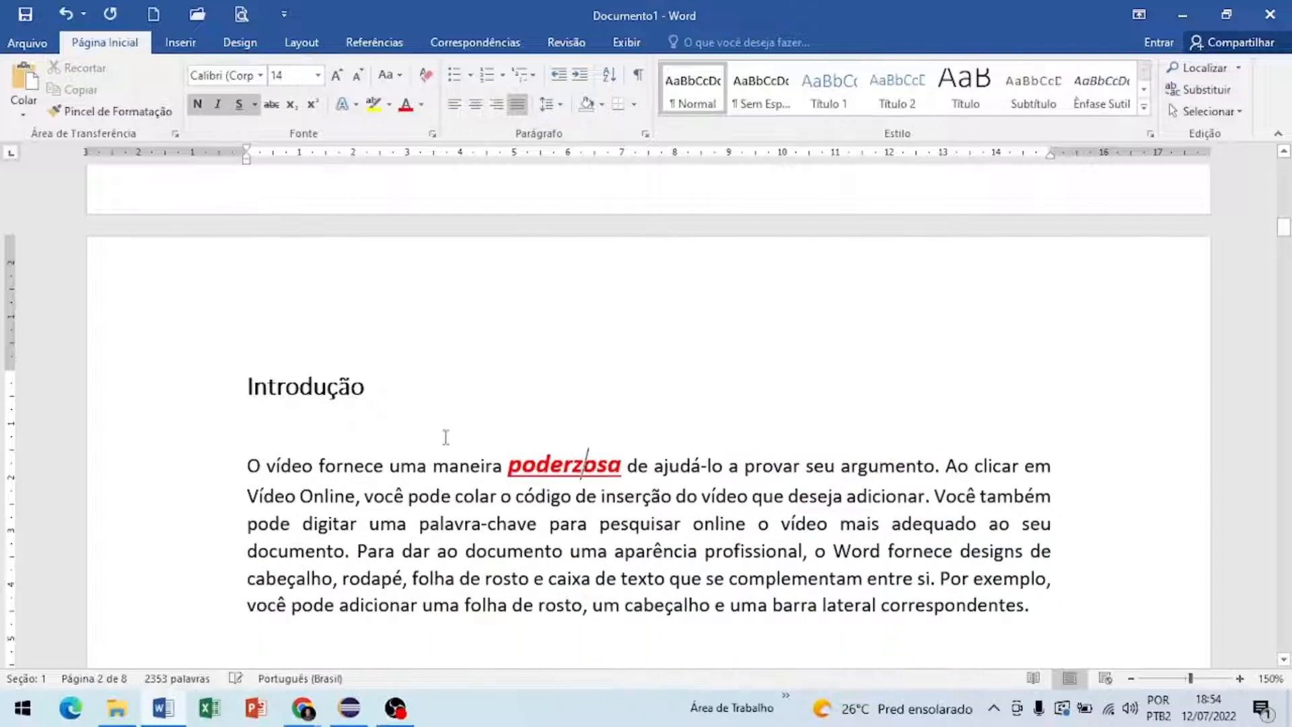
{"action": "key", "text": "ctrl+z"}
{"action": "key", "text": "ctrl+z"}
{"action": "key", "text": "ctrl+z"}
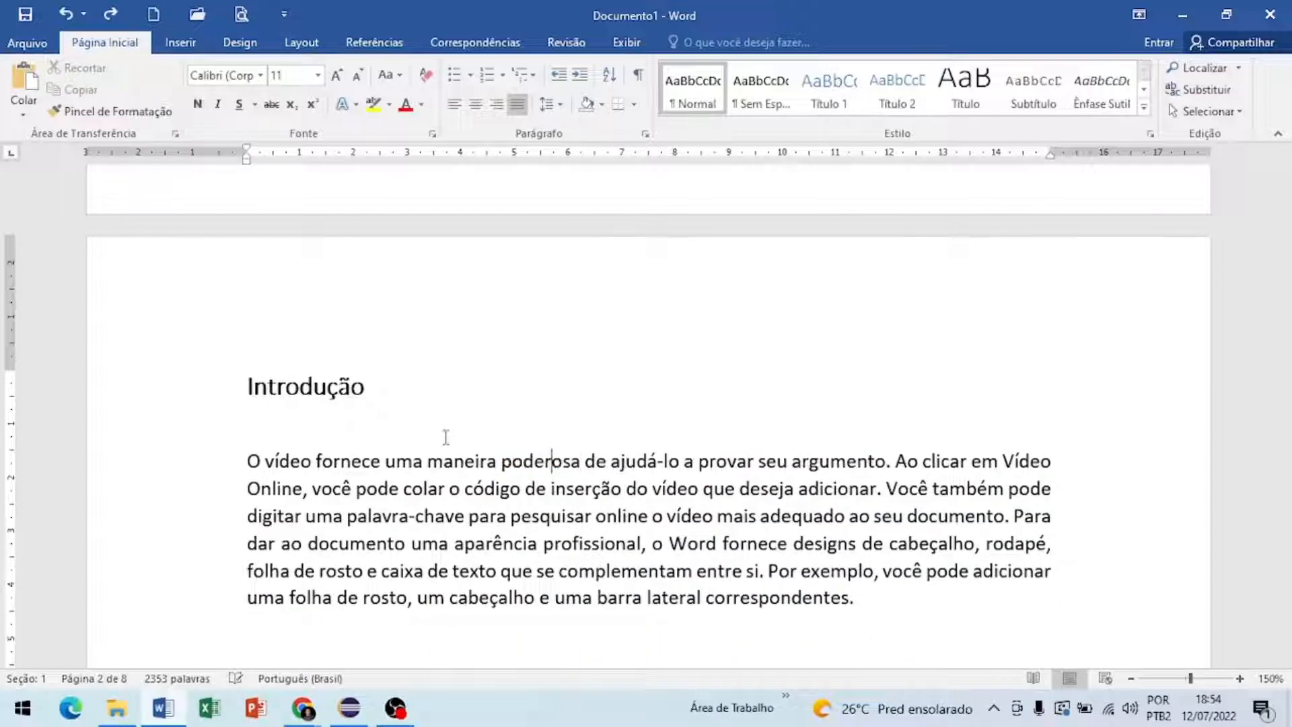
Step: Copy the formatting of the heading "Introdução" onto the heading "Trabalho", keeping the Format Painter active for repeated use
{"action": "left_click", "coordinate": [311, 382]}
{"action": "left_click", "coordinate": [118, 111]}
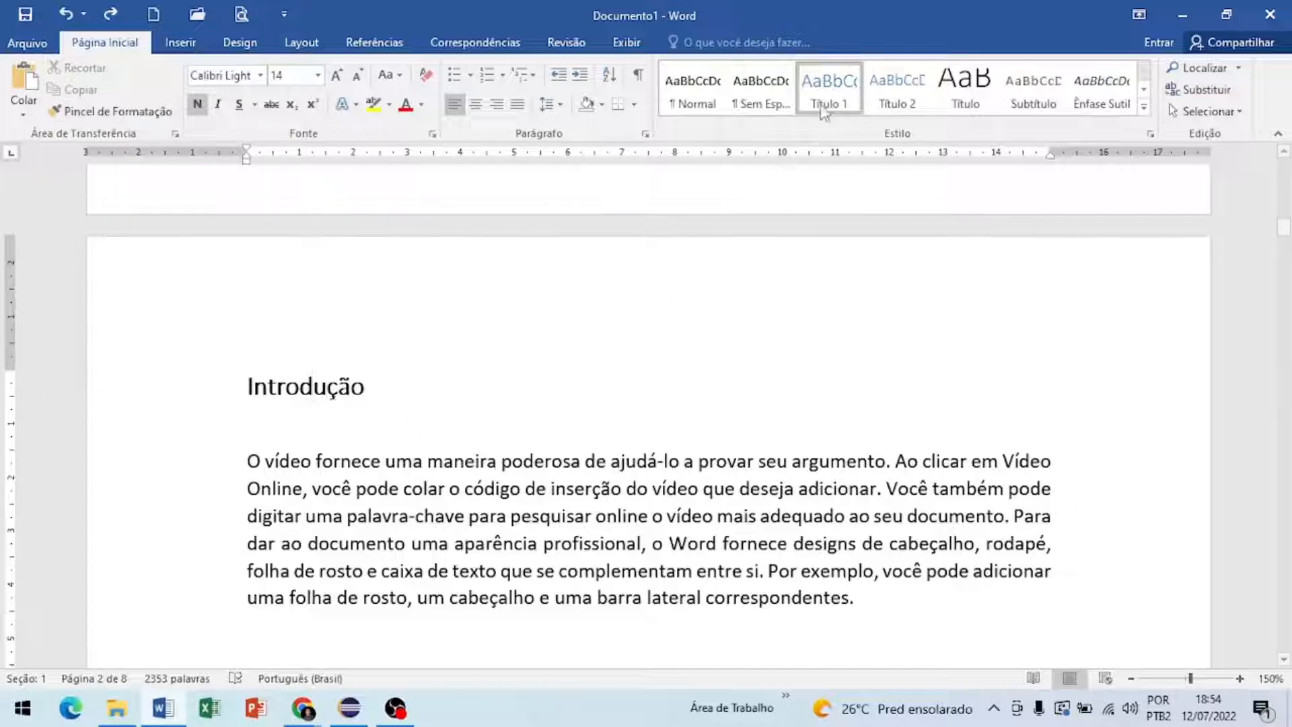
{"action": "left_click", "coordinate": [107, 117]}
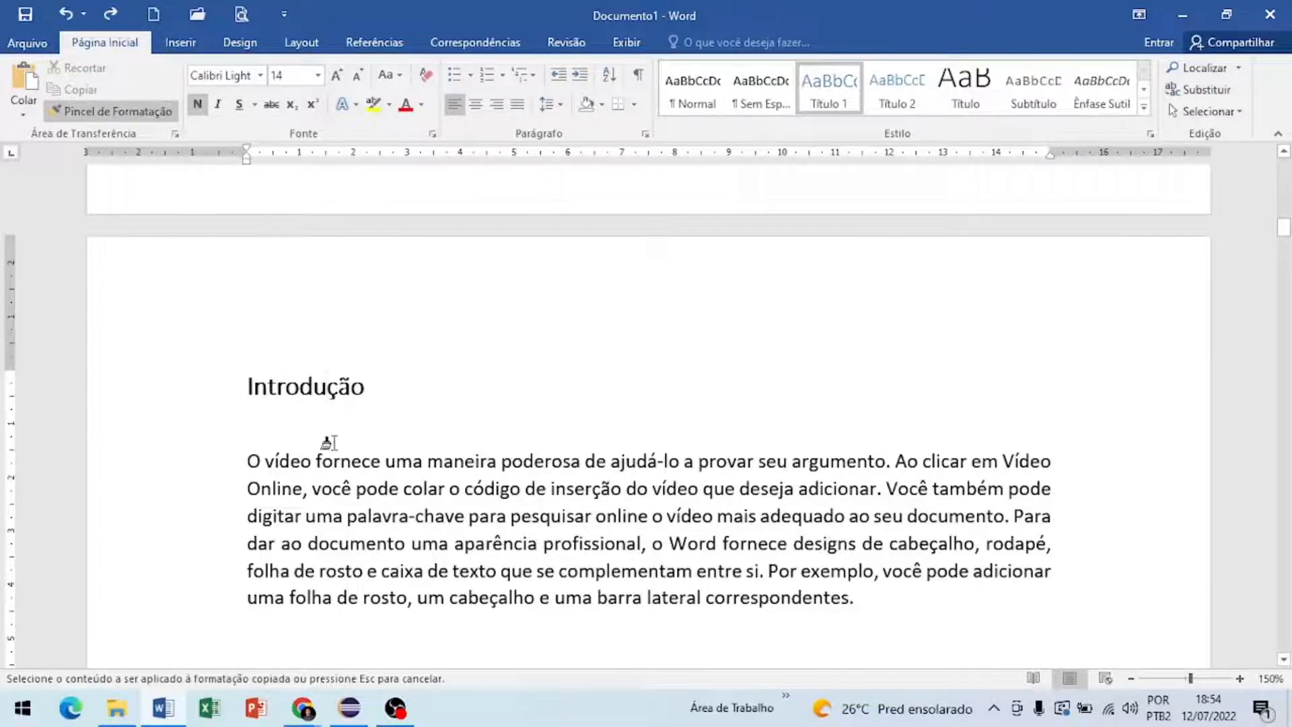
{"action": "scroll", "coordinate": [329, 441], "scroll_direction": "down", "scroll_amount": 8}
{"action": "scroll", "coordinate": [330, 449], "scroll_direction": "down", "scroll_amount": 6}
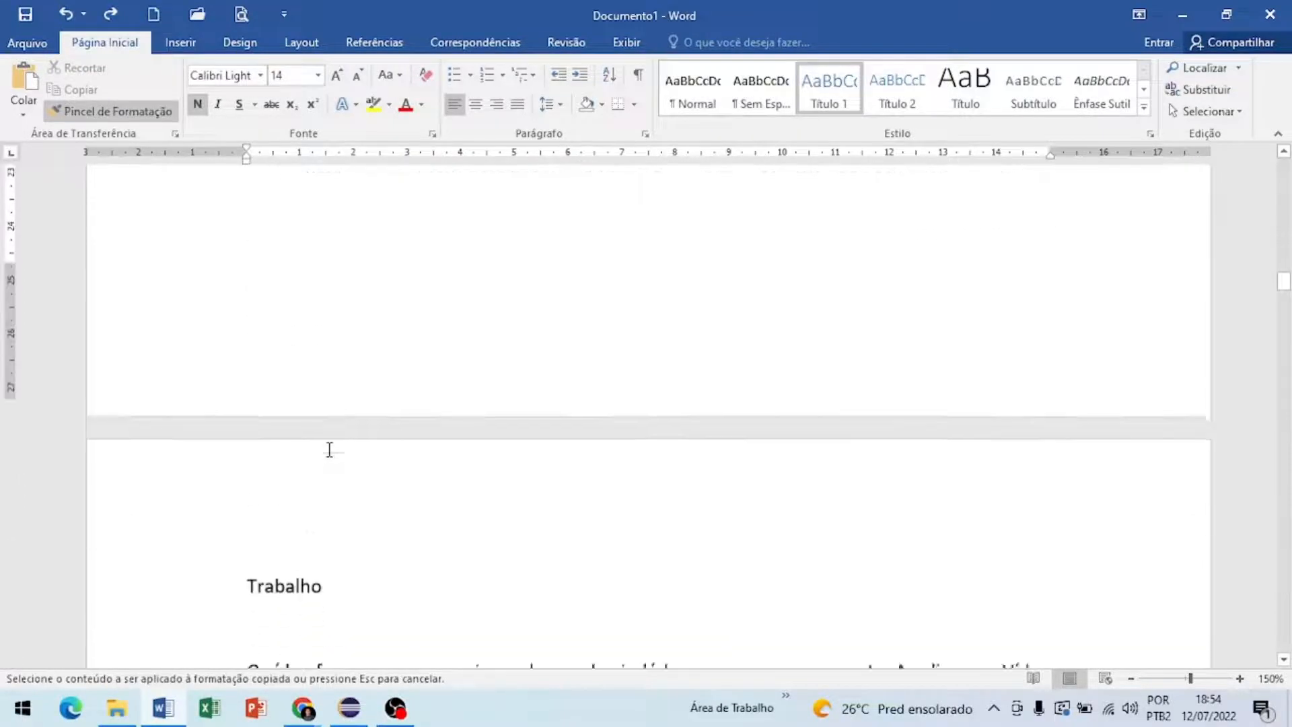
{"action": "left_click", "coordinate": [268, 363]}
Step: Apply the copied heading formatting to the heading "Conclusão"
{"action": "scroll", "coordinate": [289, 384], "scroll_direction": "down", "scroll_amount": 10}
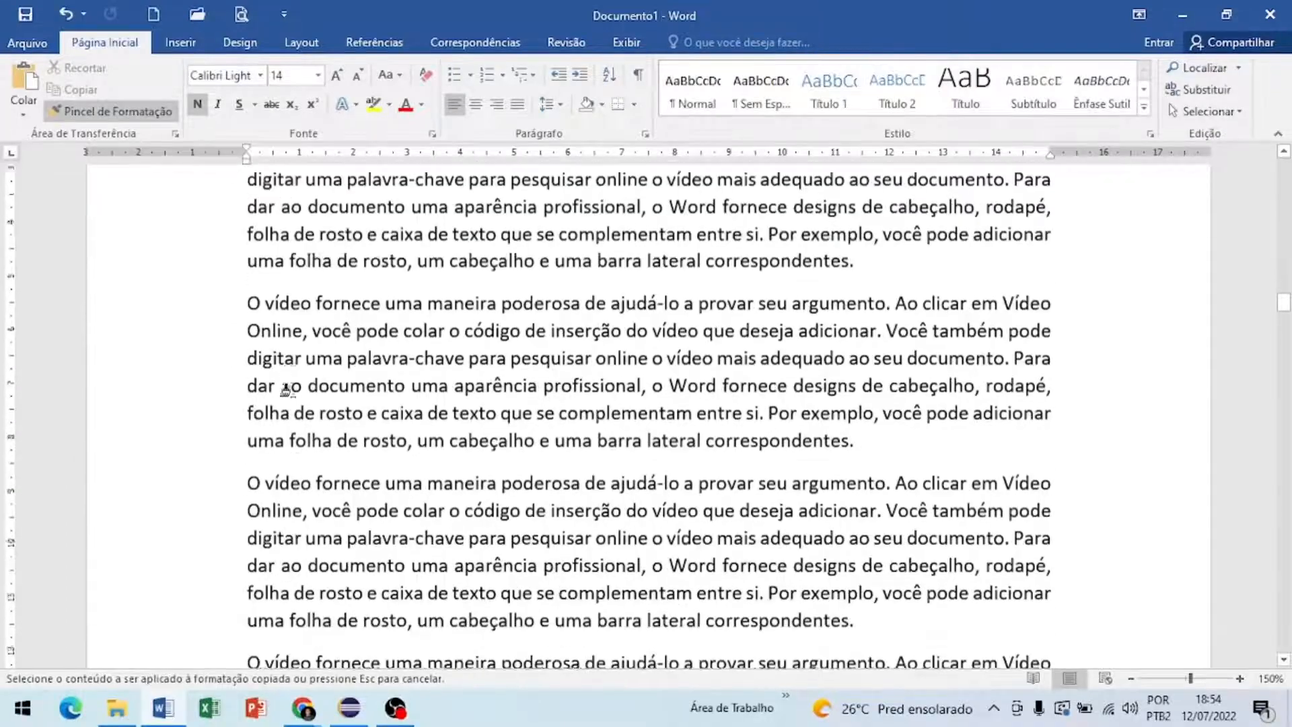
{"action": "scroll", "coordinate": [294, 392], "scroll_direction": "down", "scroll_amount": 18}
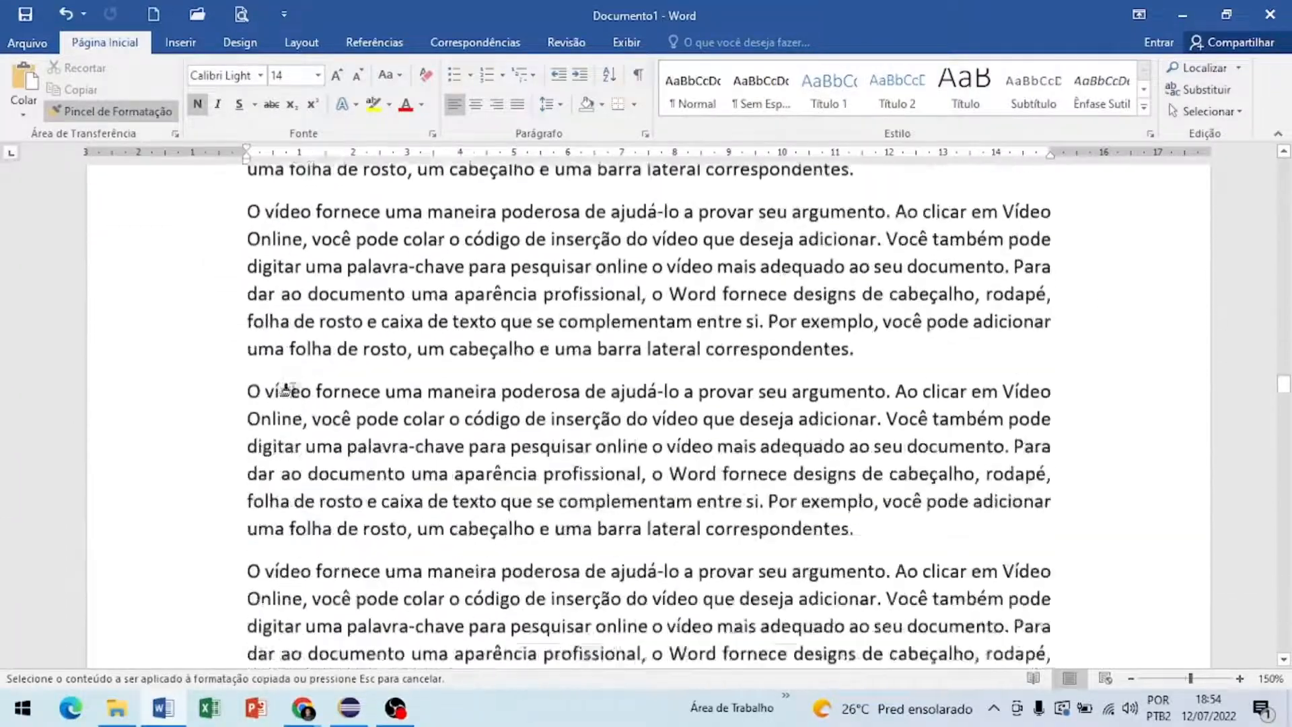
{"action": "scroll", "coordinate": [292, 390], "scroll_direction": "down", "scroll_amount": 15}
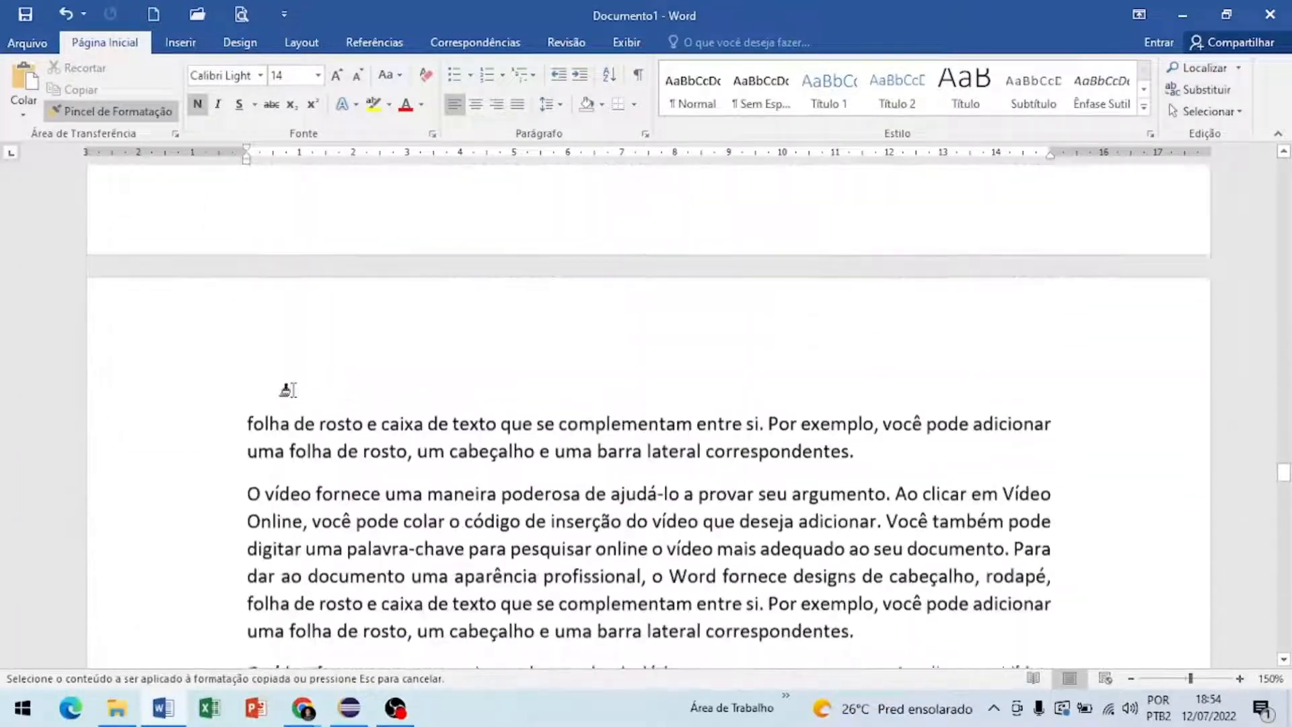
{"action": "scroll", "coordinate": [295, 391], "scroll_direction": "down", "scroll_amount": 10}
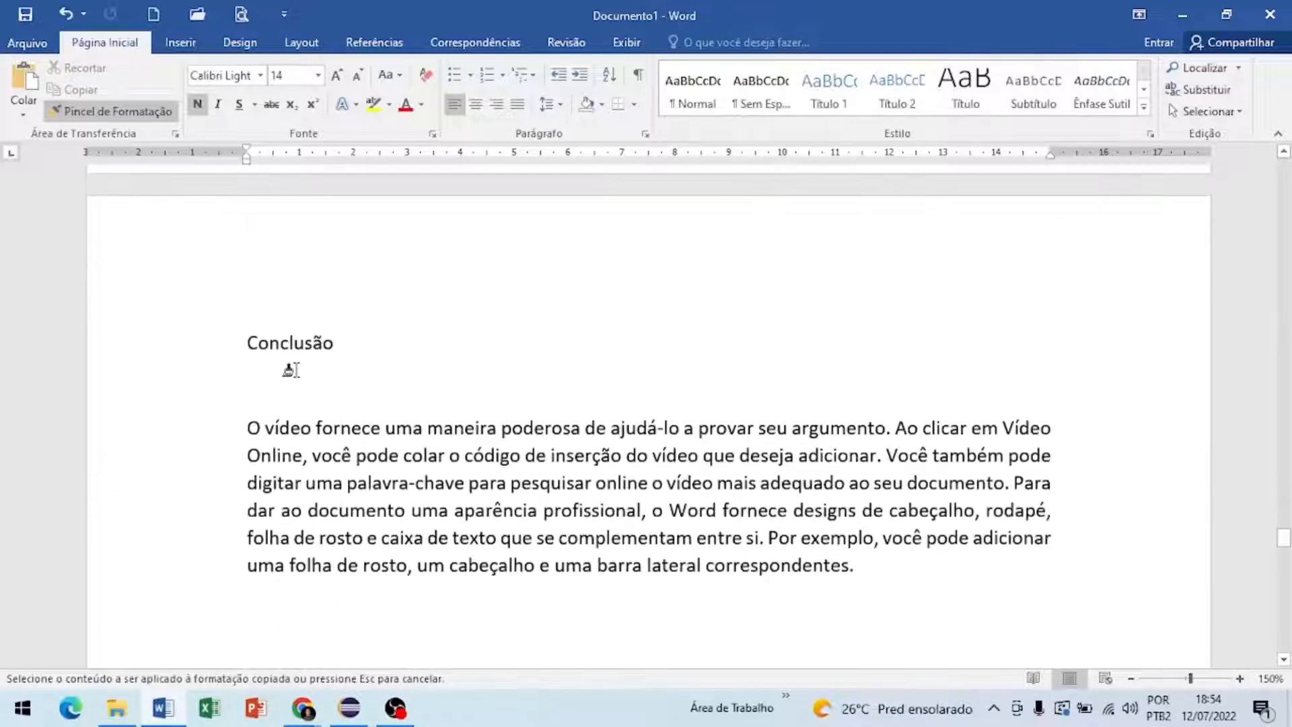
{"action": "left_click", "coordinate": [318, 345]}
Step: Apply the copied heading formatting to the heading "Bibliografia" and end the format copying
{"action": "scroll", "coordinate": [329, 477], "scroll_direction": "down", "scroll_amount": 14}
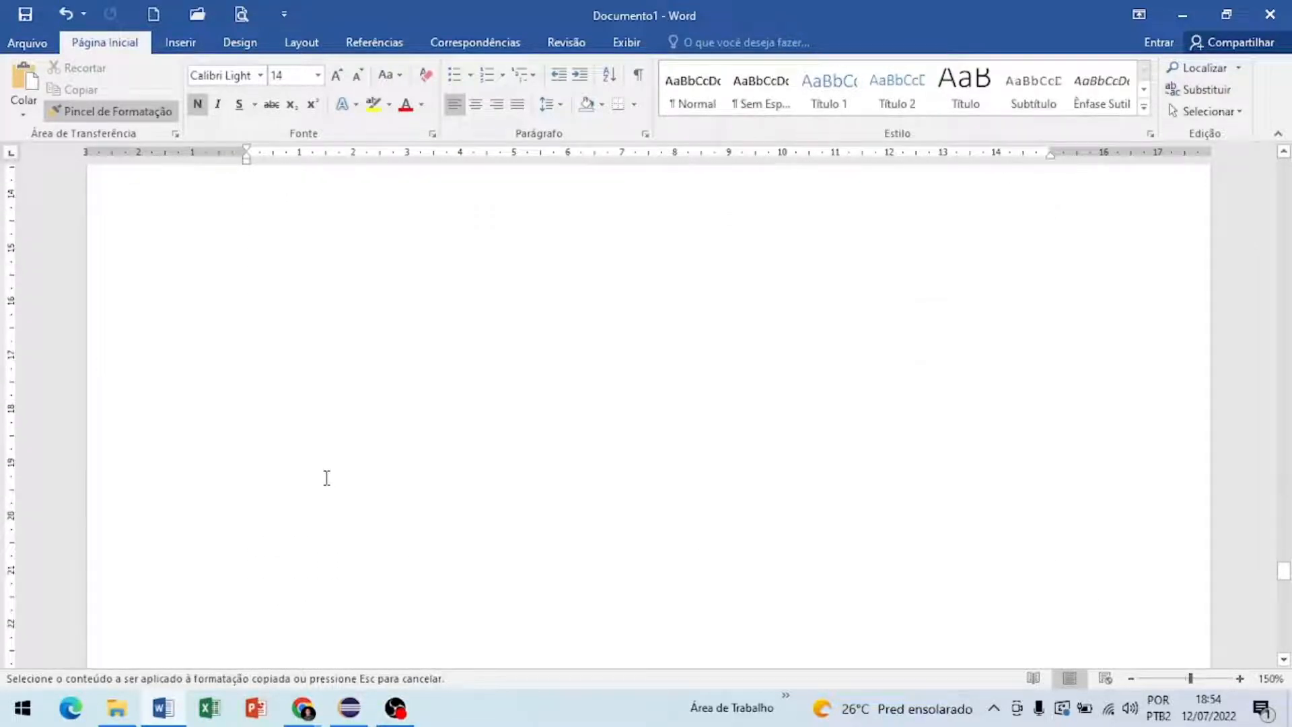
{"action": "left_click", "coordinate": [290, 392]}
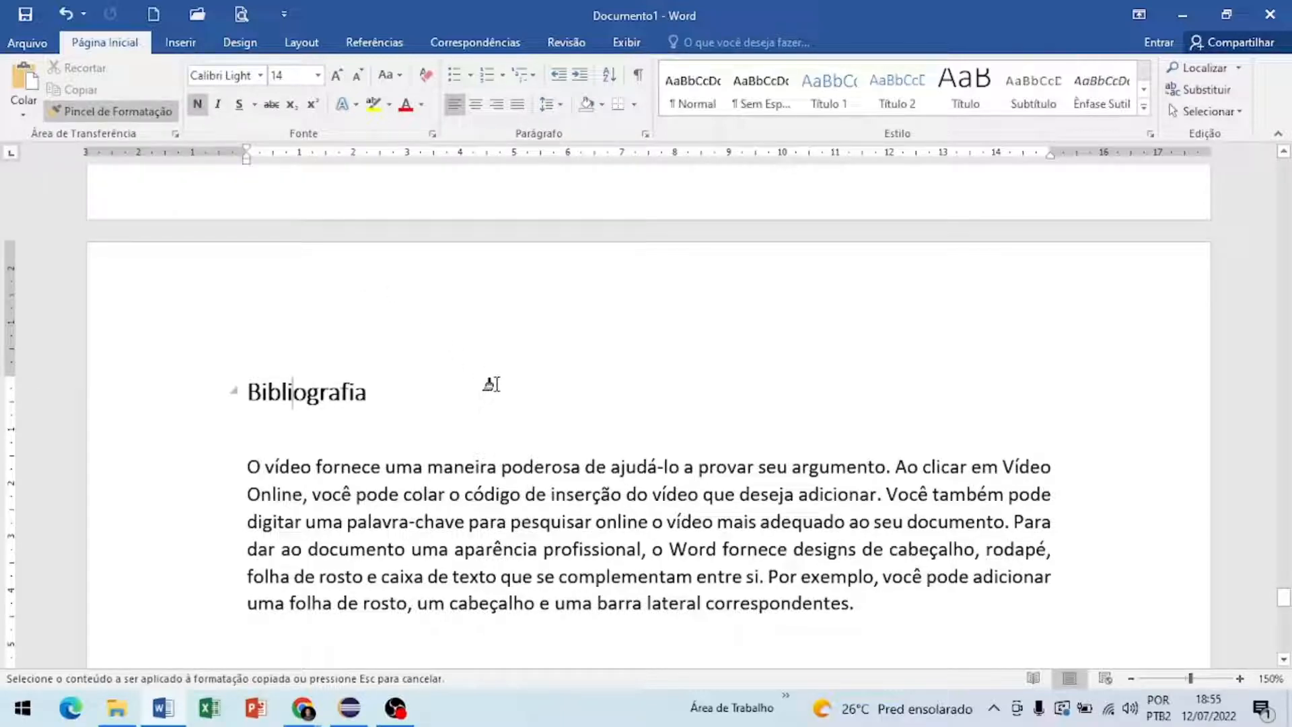
{"action": "key", "text": "Escape"}
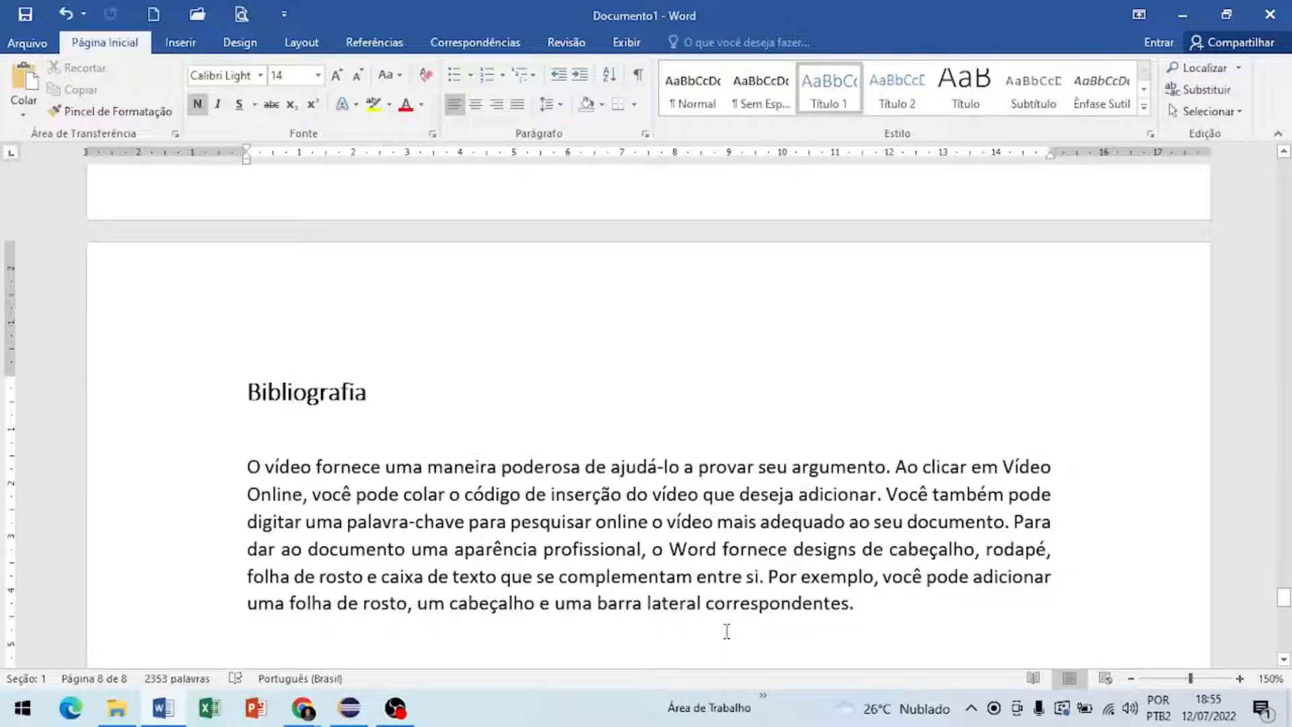
Step: Insert an automatic table of contents, Sumário Automático 1, on the blank first page of the document
{"action": "key", "text": "ctrl+Home"}
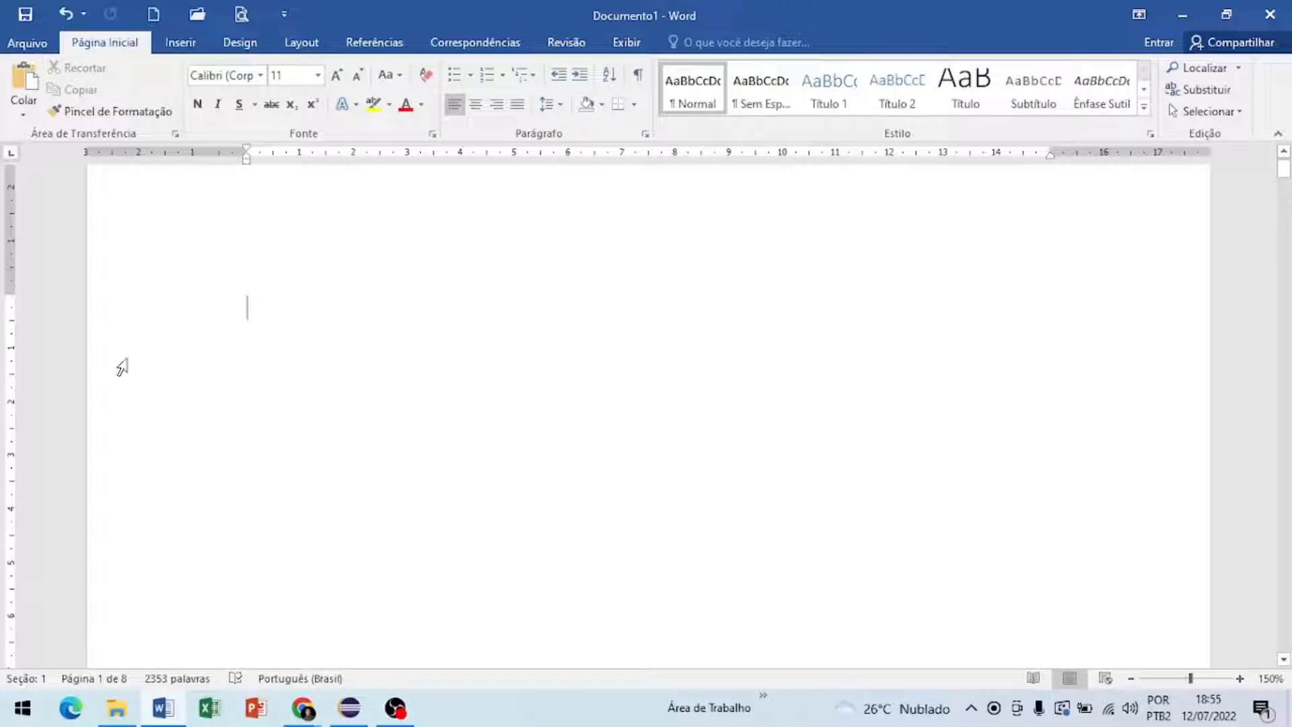
{"action": "left_click", "coordinate": [374, 47]}
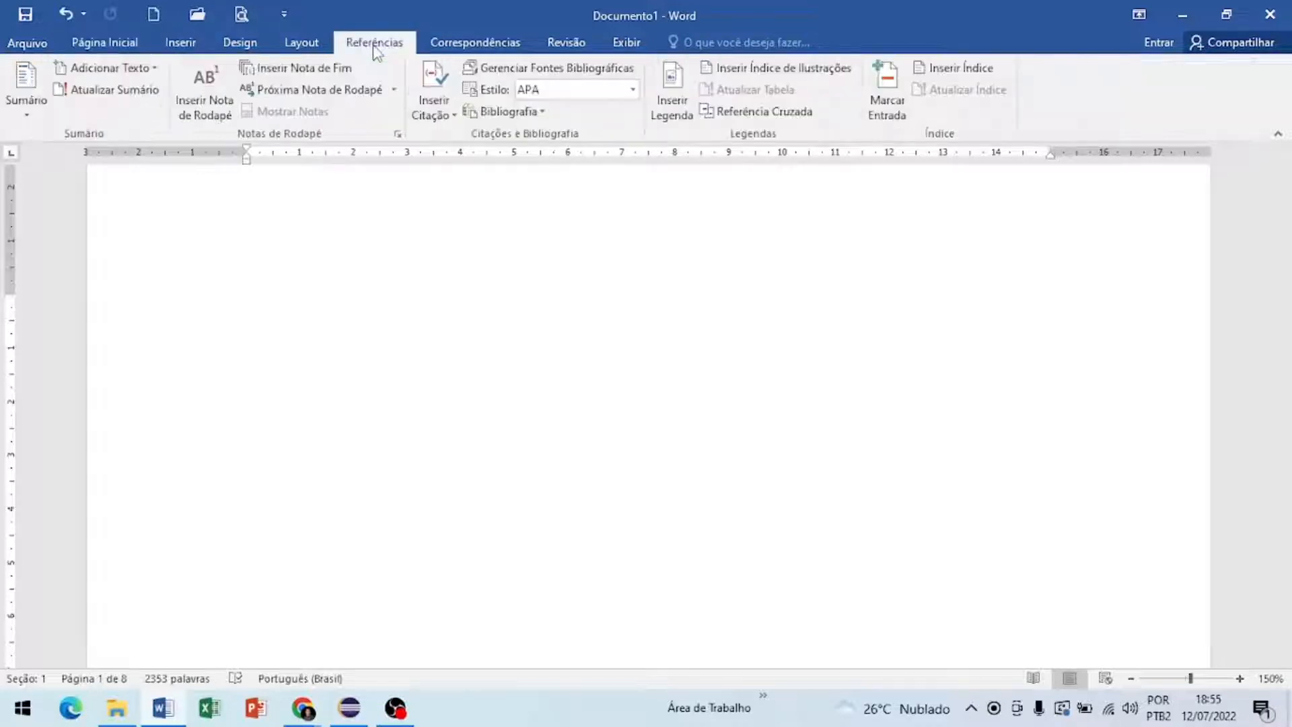
{"action": "left_click", "coordinate": [27, 101]}
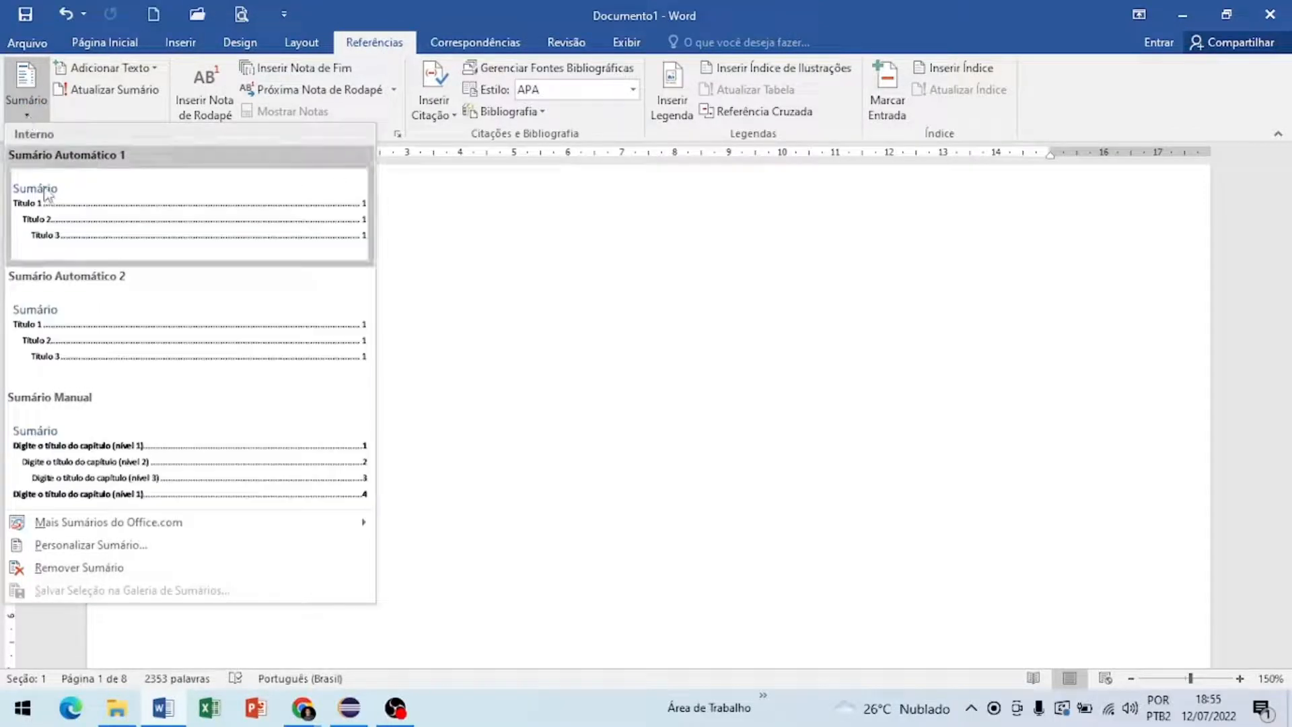
{"action": "left_click", "coordinate": [46, 195]}
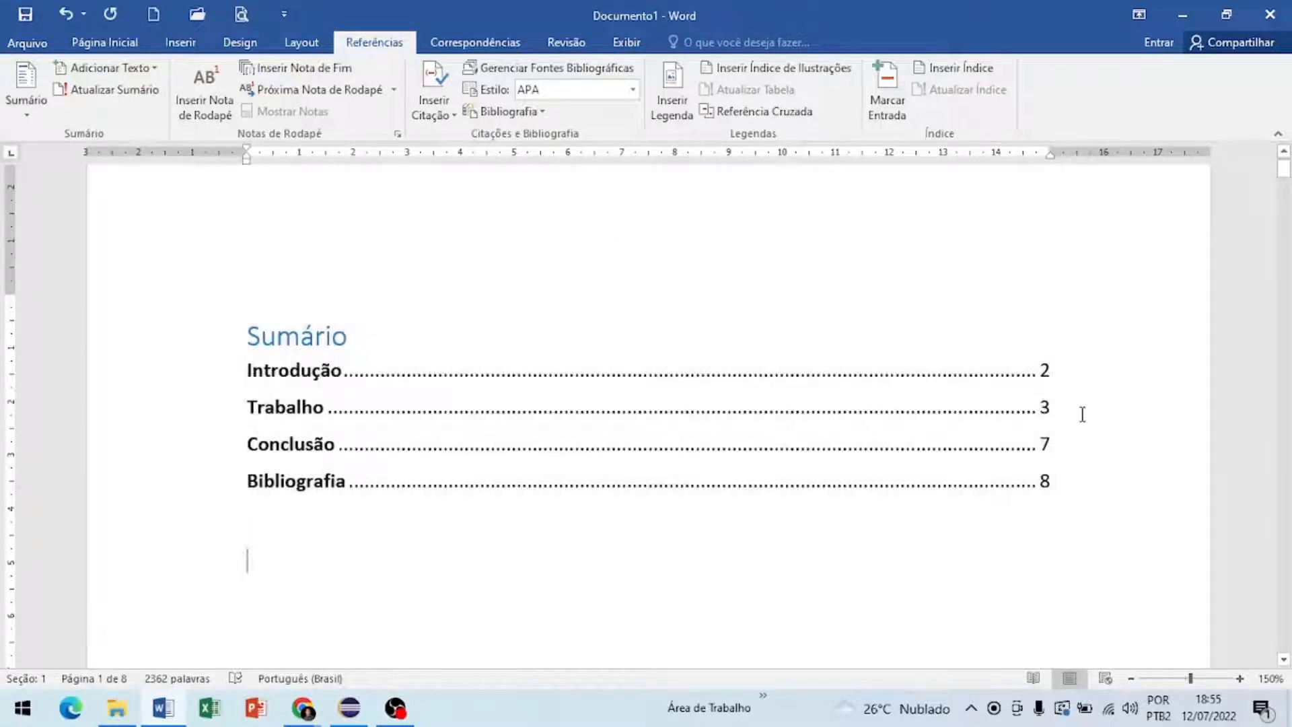
Step: Paste dozens more copies of the sample paragraph at the end of the Trabalho section to extend it over several pages
{"action": "scroll", "coordinate": [490, 408], "scroll_direction": "down", "scroll_amount": 1}
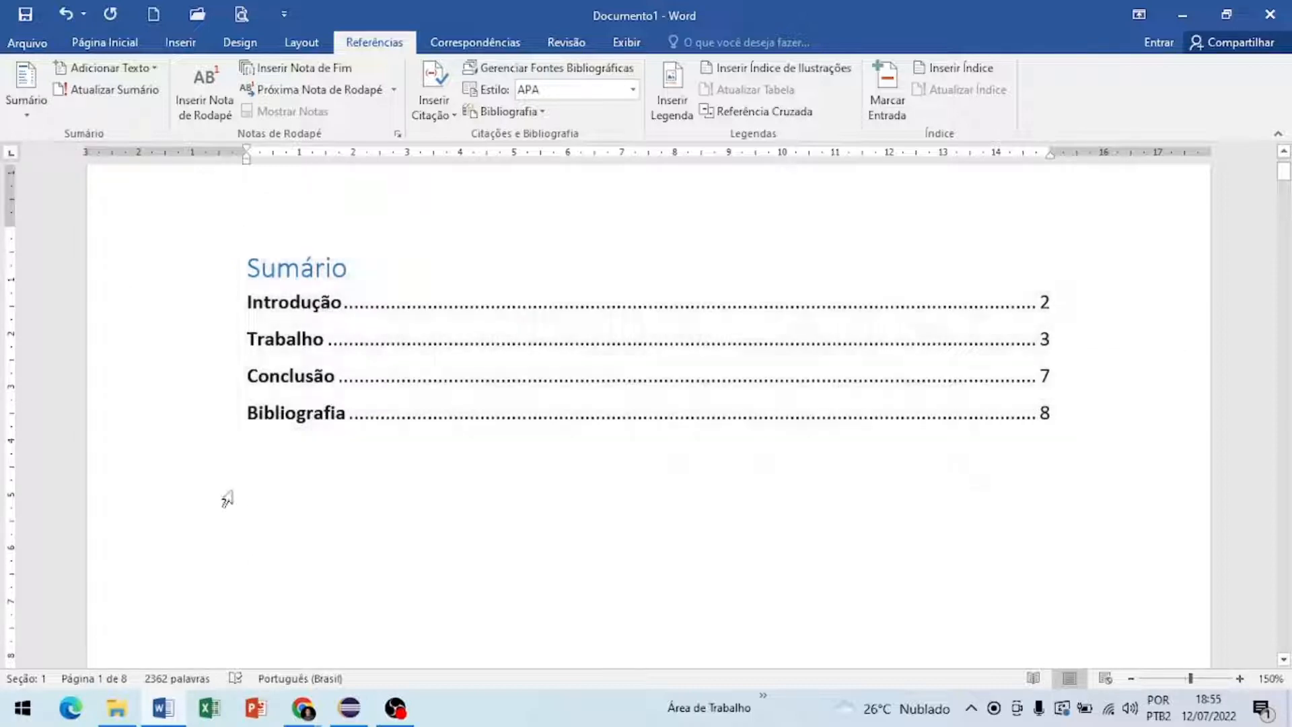
{"action": "scroll", "coordinate": [286, 528], "scroll_direction": "down", "scroll_amount": 15}
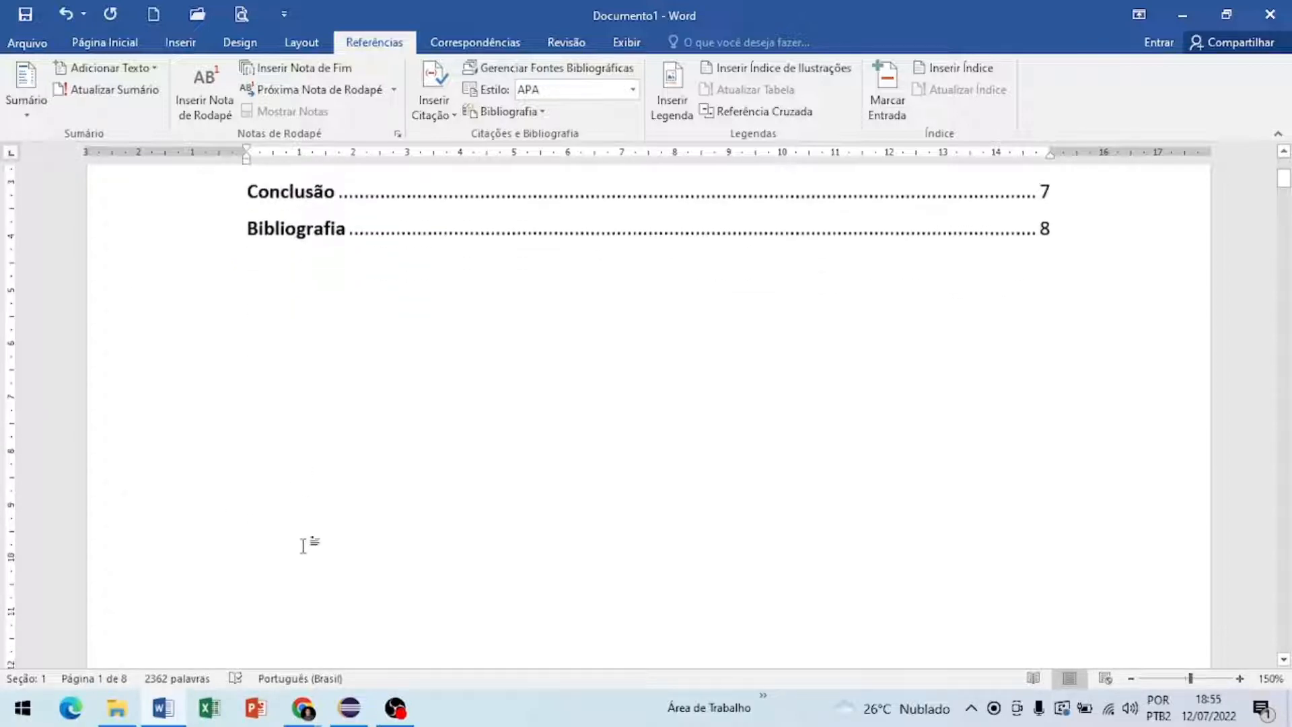
{"action": "scroll", "coordinate": [312, 553], "scroll_direction": "down", "scroll_amount": 10}
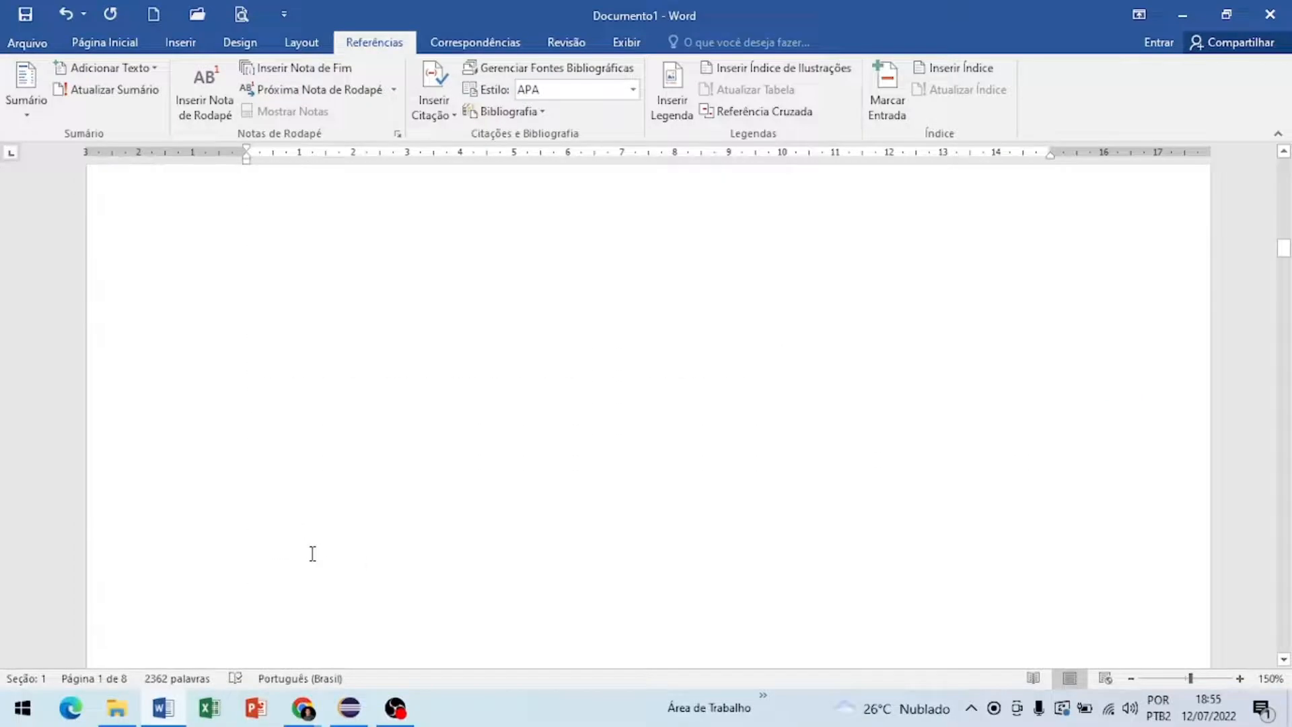
{"action": "scroll", "coordinate": [313, 552], "scroll_direction": "down", "scroll_amount": 8}
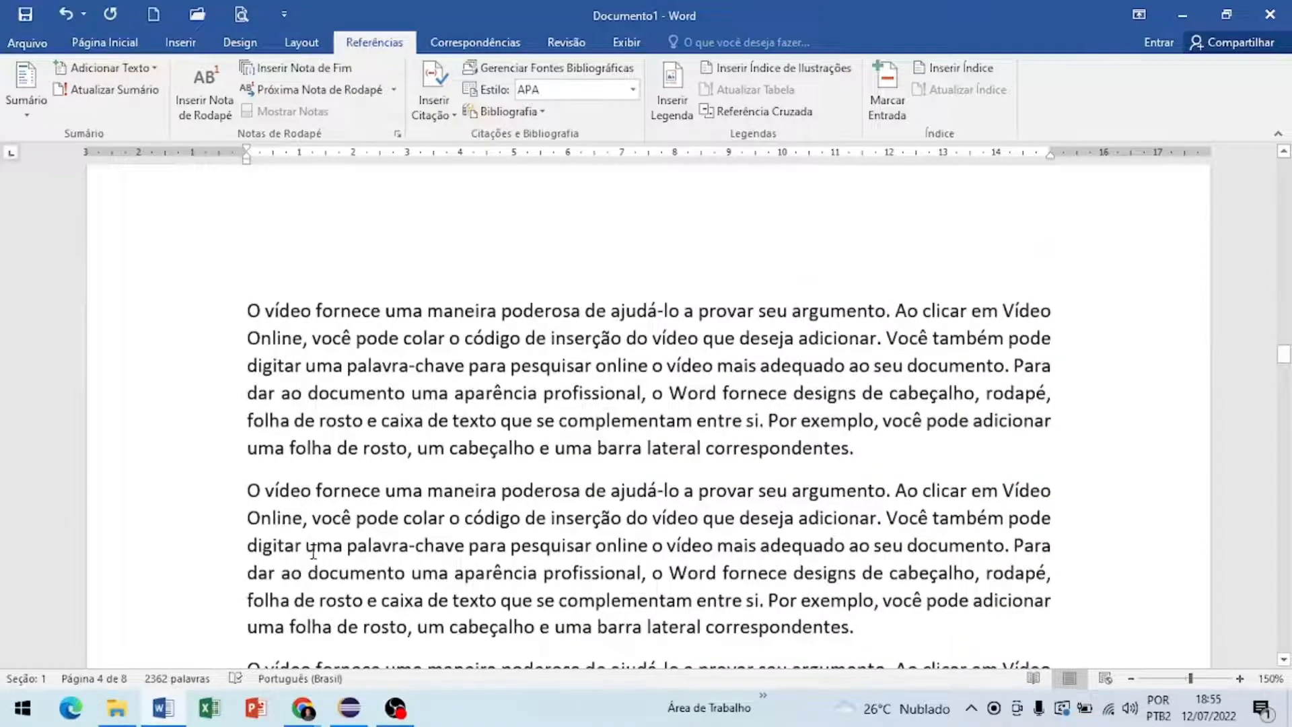
{"action": "scroll", "coordinate": [313, 551], "scroll_direction": "down", "scroll_amount": 10}
{"action": "scroll", "coordinate": [313, 552], "scroll_direction": "down", "scroll_amount": 10}
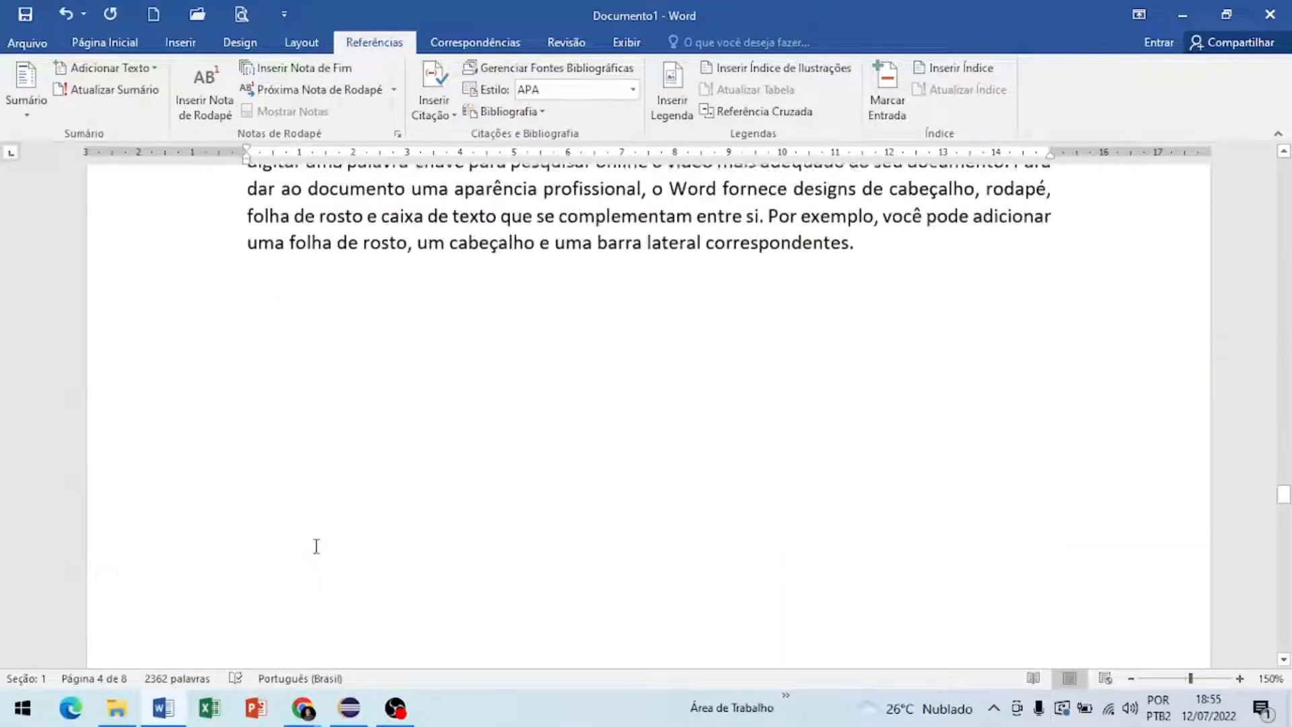
{"action": "left_click", "coordinate": [302, 295]}
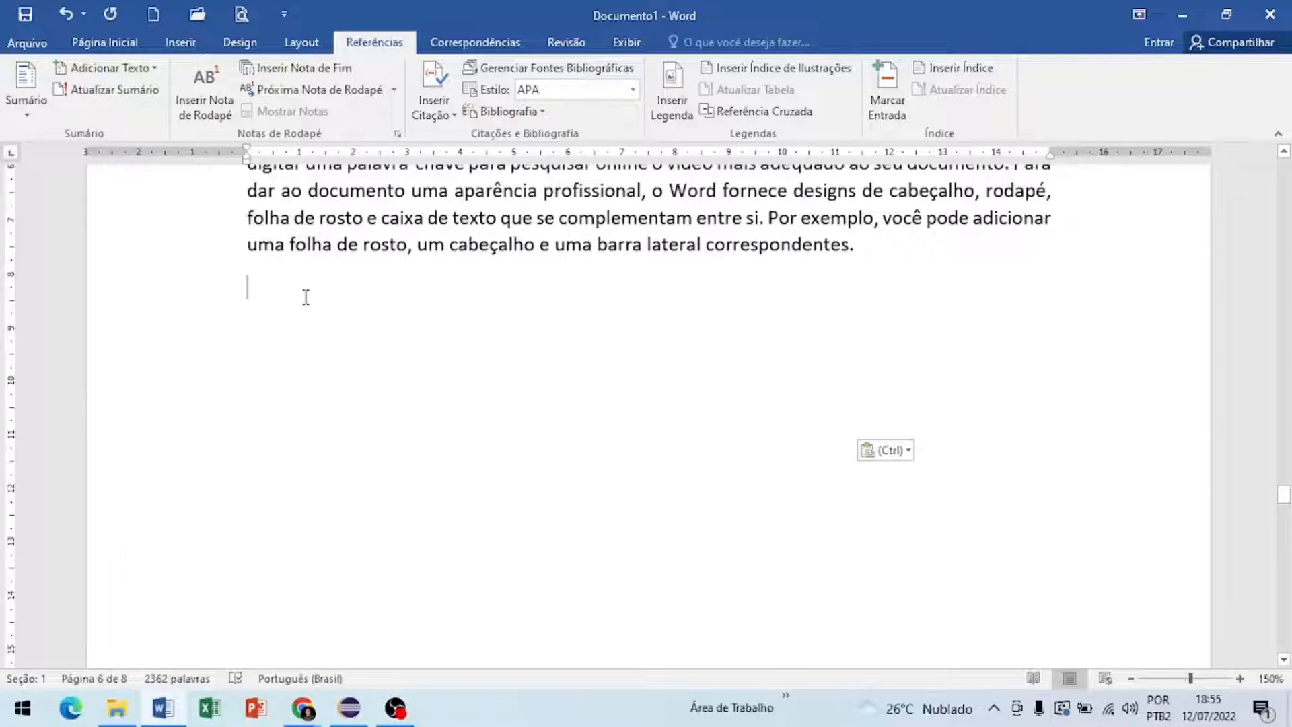
{"action": "scroll", "coordinate": [305, 296], "scroll_direction": "down", "scroll_amount": 5}
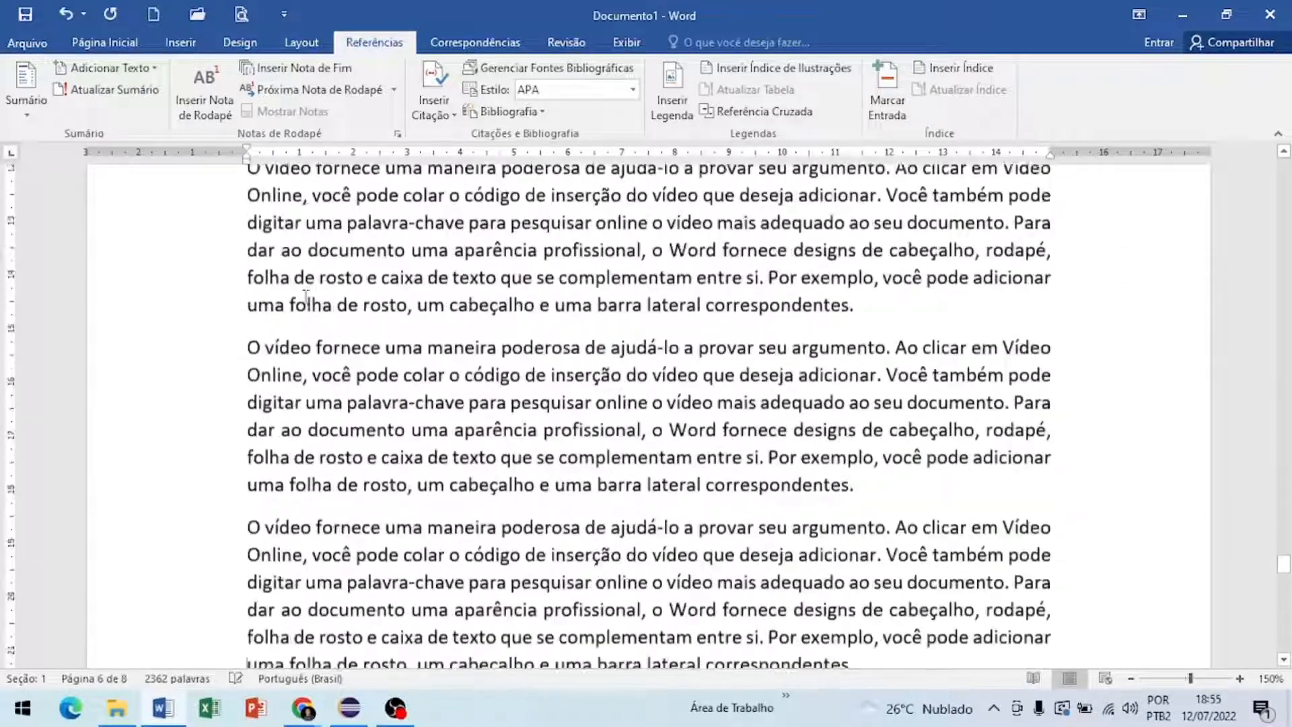
{"action": "scroll", "coordinate": [306, 296], "scroll_direction": "down", "scroll_amount": 10}
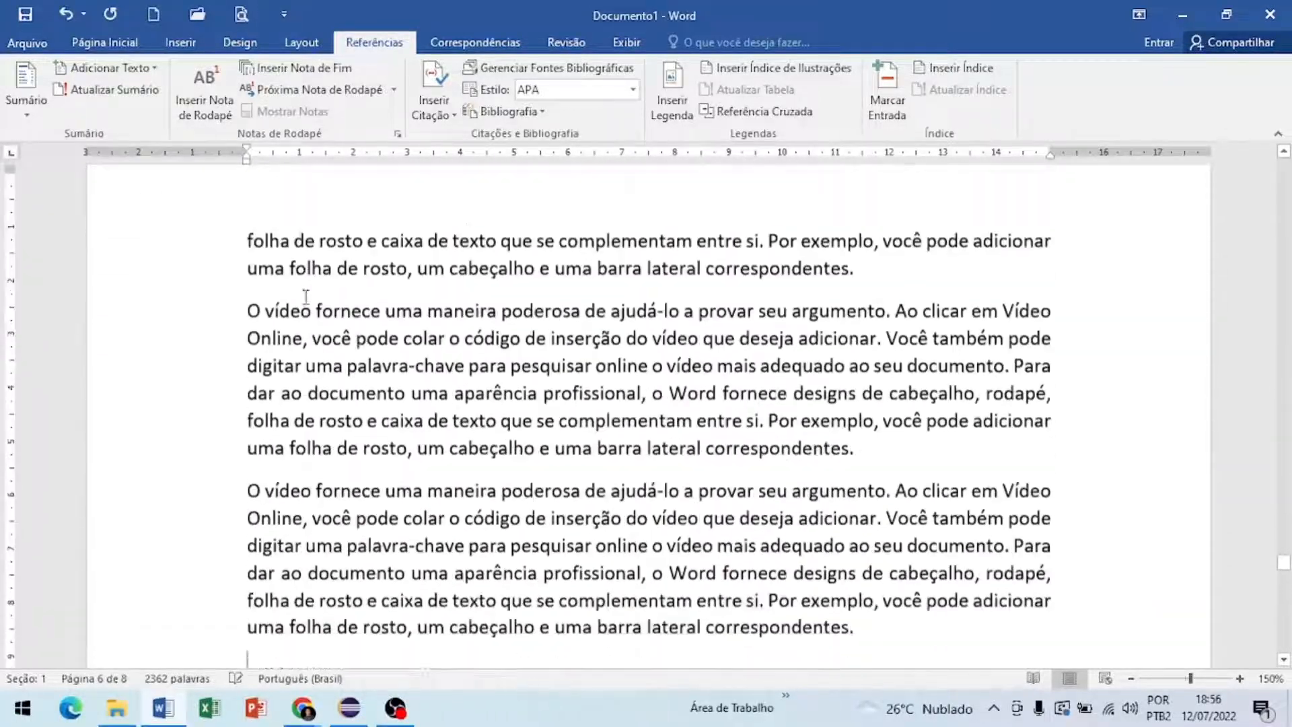
{"action": "key", "text": "ctrl+v"}
{"action": "key", "text": "ctrl+v"}
{"action": "key", "text": "ctrl+v"}
{"action": "key", "text": "ctrl+v"}
{"action": "key", "text": "ctrl+v"}
{"action": "key", "text": "ctrl+v"}
{"action": "key", "text": "ctrl+v"}
{"action": "key", "text": "ctrl+v"}
{"action": "key", "text": "ctrl+v"}
{"action": "key", "text": "ctrl+v"}
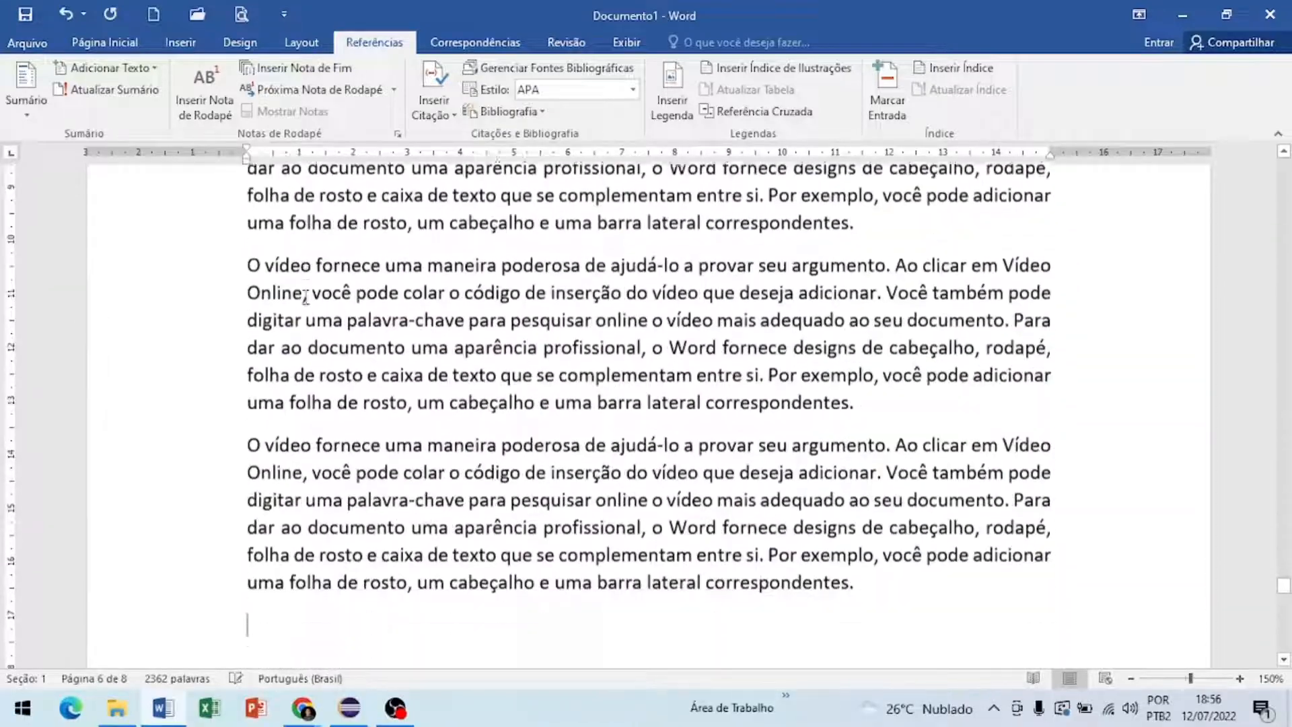
{"action": "key", "text": "ctrl+v"}
{"action": "key", "text": "ctrl+v"}
{"action": "key", "text": "ctrl+v"}
{"action": "key", "text": "ctrl+v"}
{"action": "key", "text": "ctrl+v"}
{"action": "key", "text": "ctrl+v"}
{"action": "key", "text": "ctrl+v"}
{"action": "key", "text": "ctrl+v"}
{"action": "key", "text": "ctrl+v"}
{"action": "key", "text": "ctrl+v"}
{"action": "key", "text": "ctrl+v"}
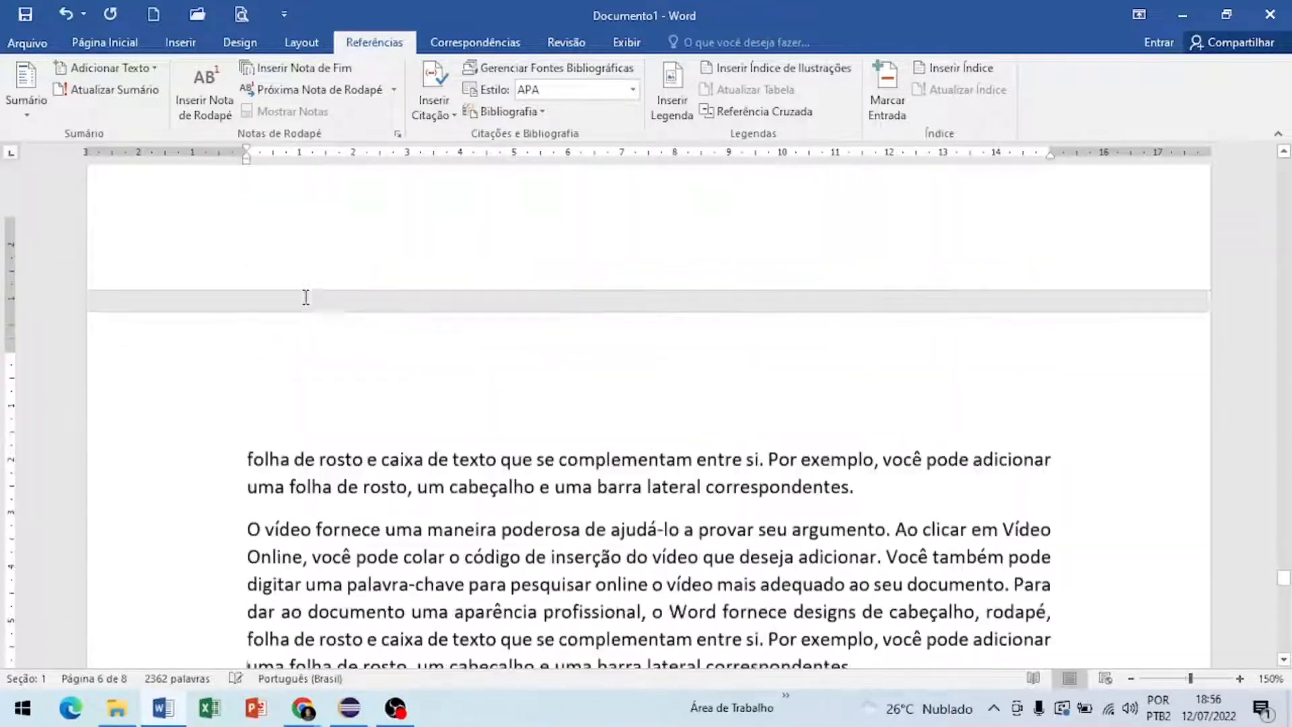
{"action": "key", "text": "ctrl+v"}
{"action": "key", "text": "ctrl+v"}
{"action": "key", "text": "ctrl+v"}
{"action": "key", "text": "ctrl+v"}
{"action": "key", "text": "ctrl+v"}
{"action": "key", "text": "ctrl+v"}
{"action": "key", "text": "ctrl+v"}
{"action": "key", "text": "ctrl+v"}
{"action": "key", "text": "ctrl+v"}
{"action": "key", "text": "ctrl+v"}
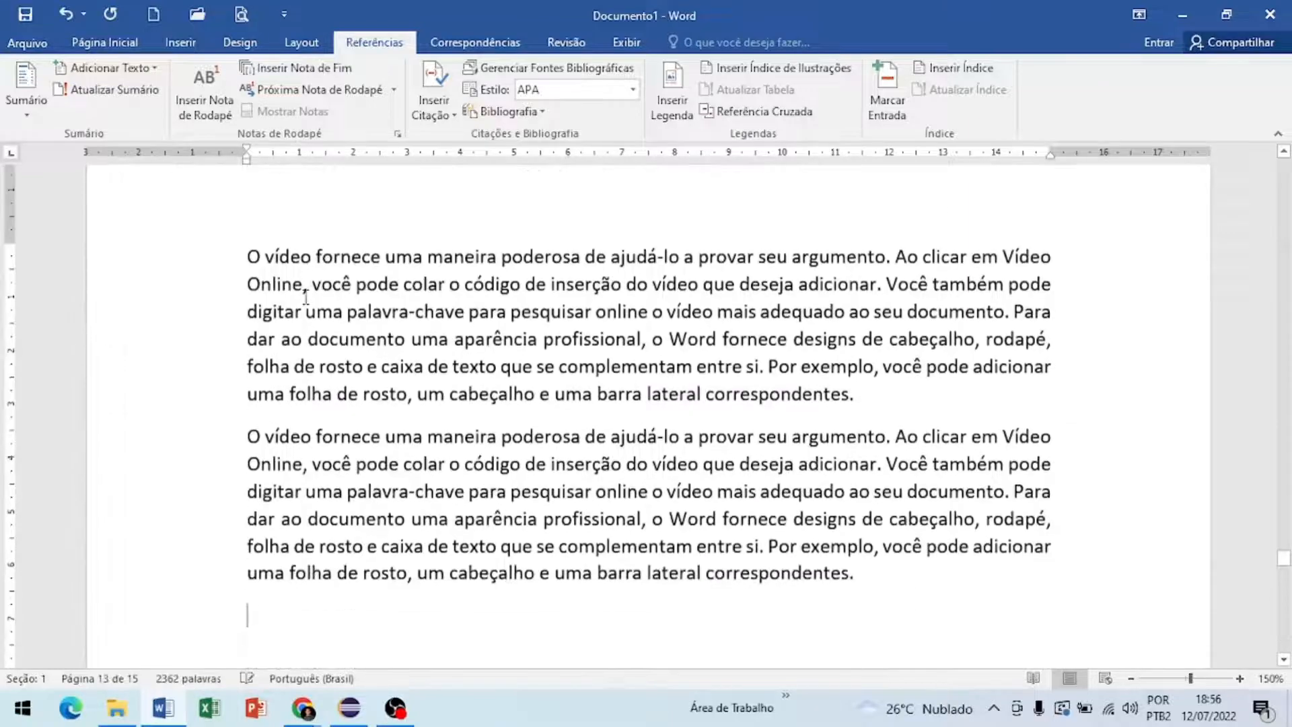
{"action": "key", "text": "ctrl+v"}
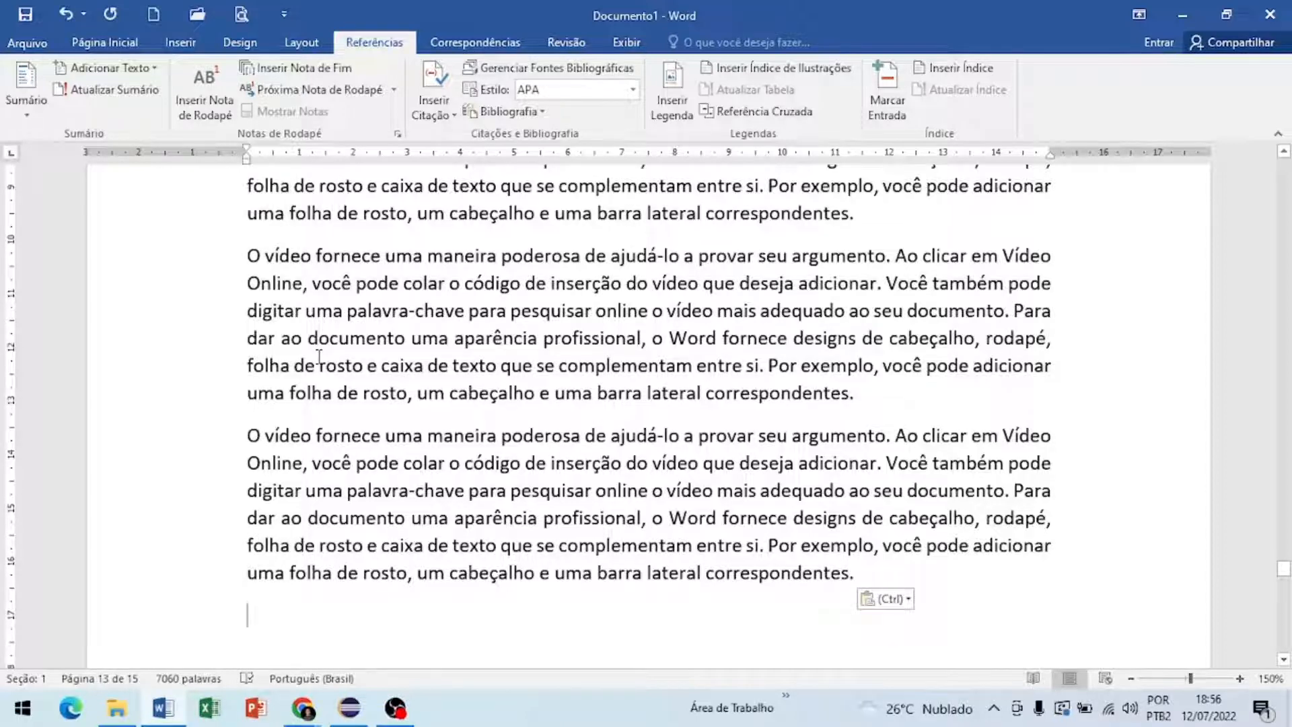
{"action": "key", "text": "ctrl+Return"}
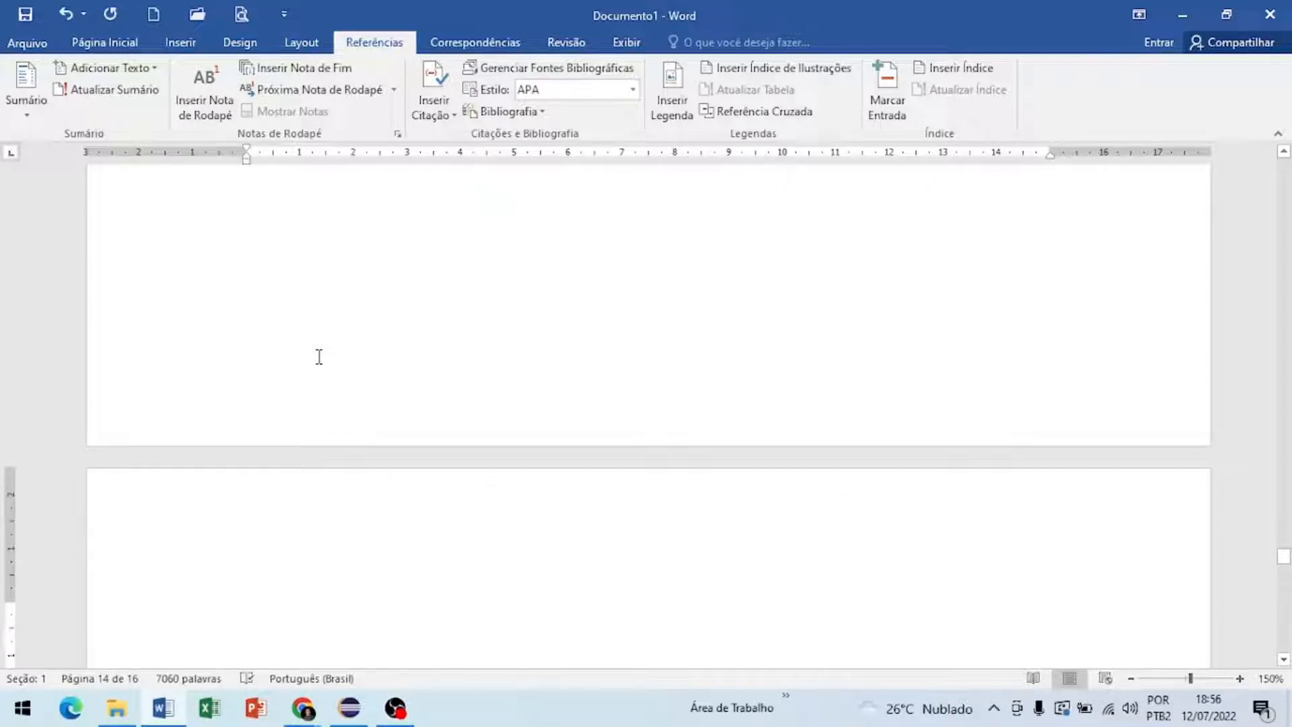
{"action": "key", "text": "ctrl+z"}
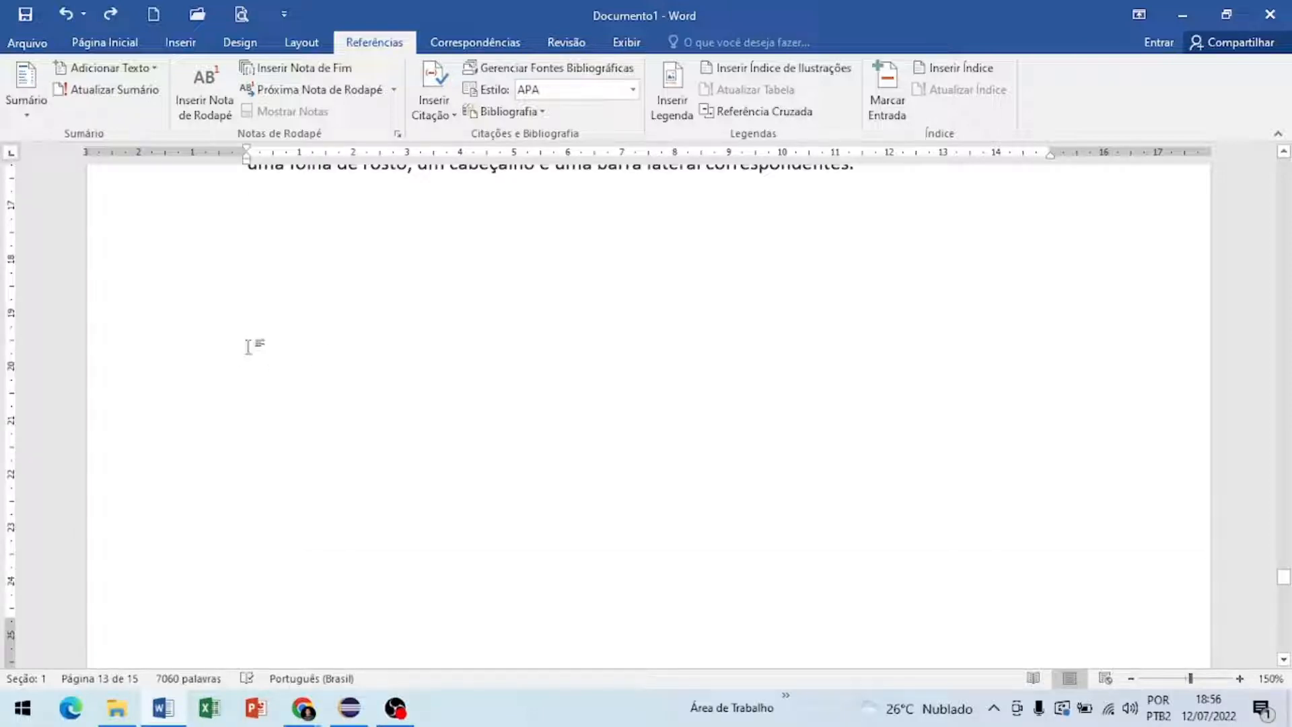
Step: Write "Exemplo" below the last paragraph of the Trabalho section and paste the sample paragraph beneath it
{"action": "type", "text": "explo"}
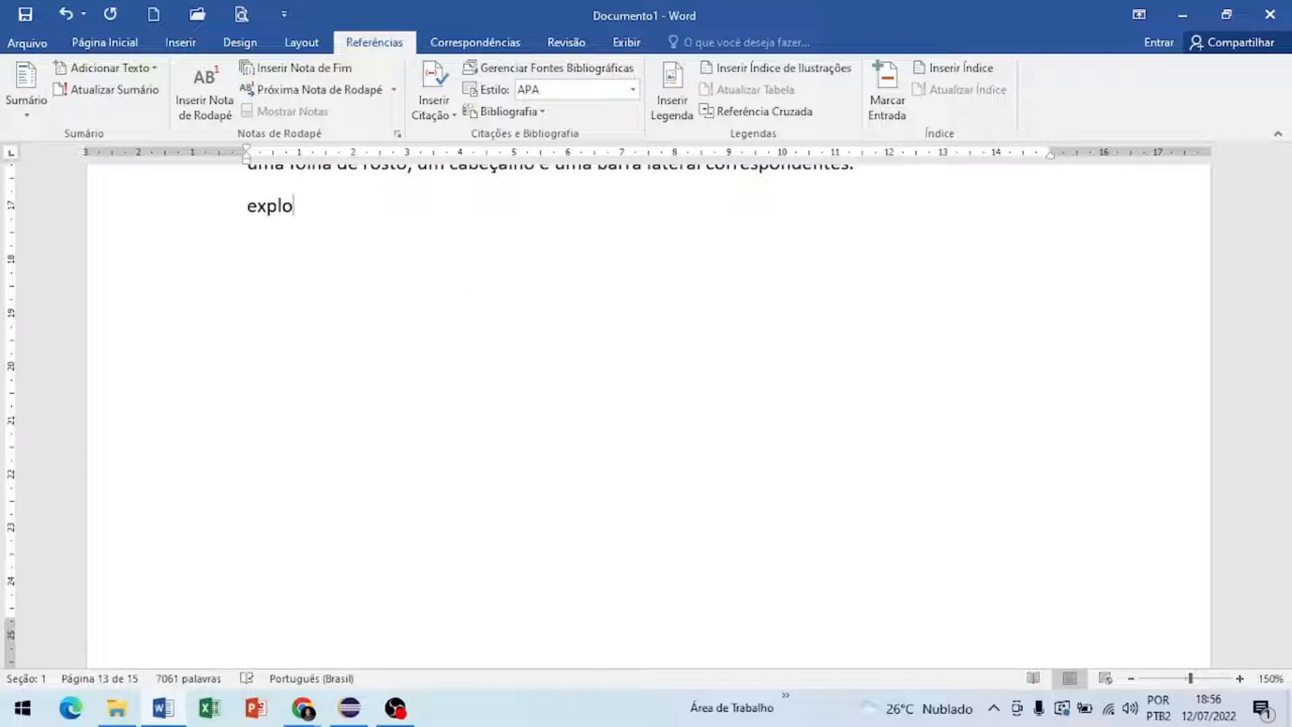
{"action": "type", "text": "m"}
{"action": "key", "text": "Return"}
{"action": "type", "text": "O vídeo fornece uma maneira poderosa de ajudá-lo a provar seu argumento. Ao clicar em Vídeo Online, você pode colar o código de inserção do vídeo que deseja adicionar. Você também pode digitar uma palavra-chave para pesquisar online o vídeo mais adequado ao seu documento. Para dar ao documento uma aparência profissional, o Word fornece designs de cabeçalho, rodapé, folha de rosto e caixa de texto que se complementam entre si. Por exemplo, você pode adicionar uma folha de rosto, um cabeçalho e uma barra lateral correspondentes."}
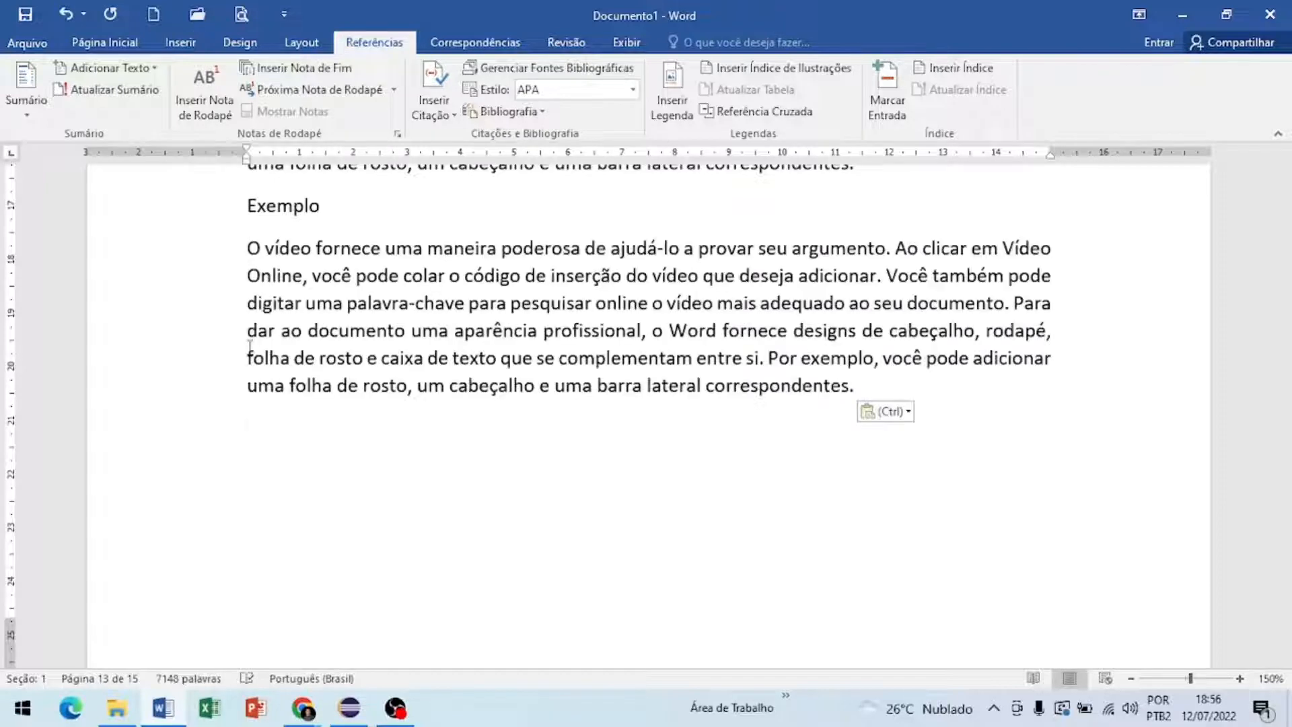
Step: Format the line "Exemplo" as a Título 2 heading with black, bold text
{"action": "left_click", "coordinate": [294, 205]}
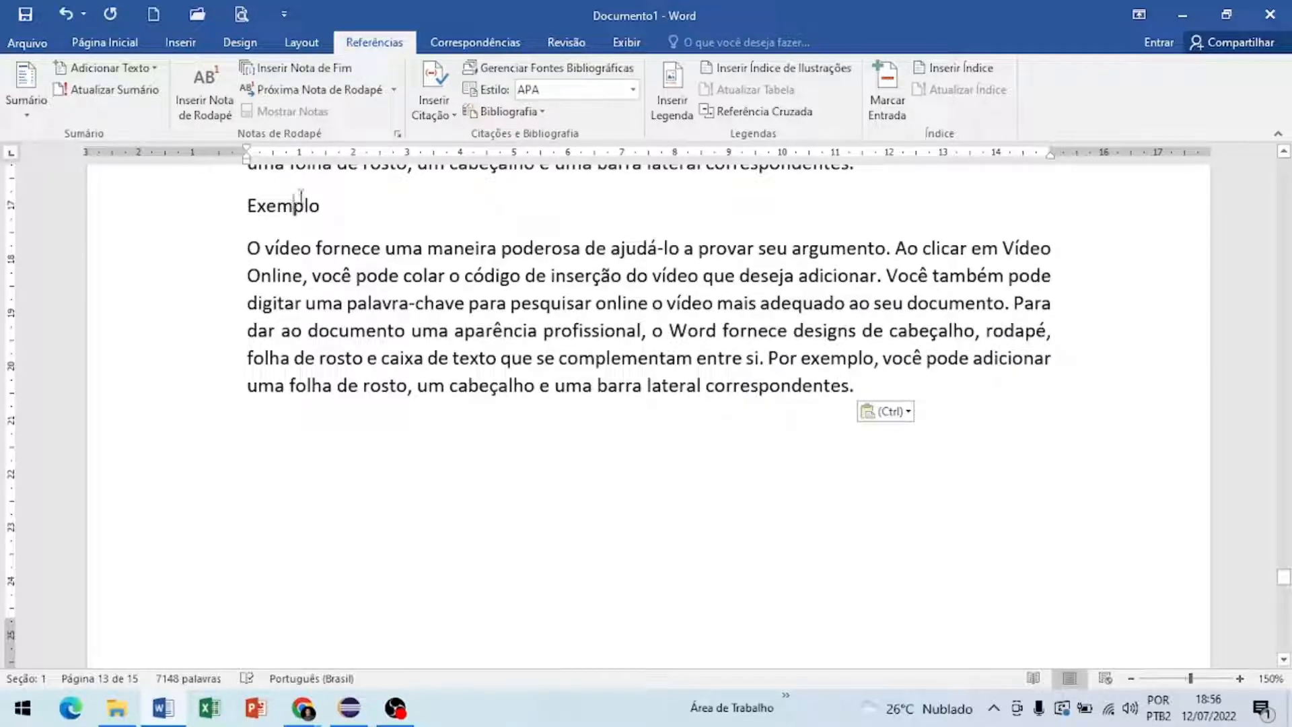
{"action": "left_click", "coordinate": [128, 53]}
{"action": "left_click", "coordinate": [897, 87]}
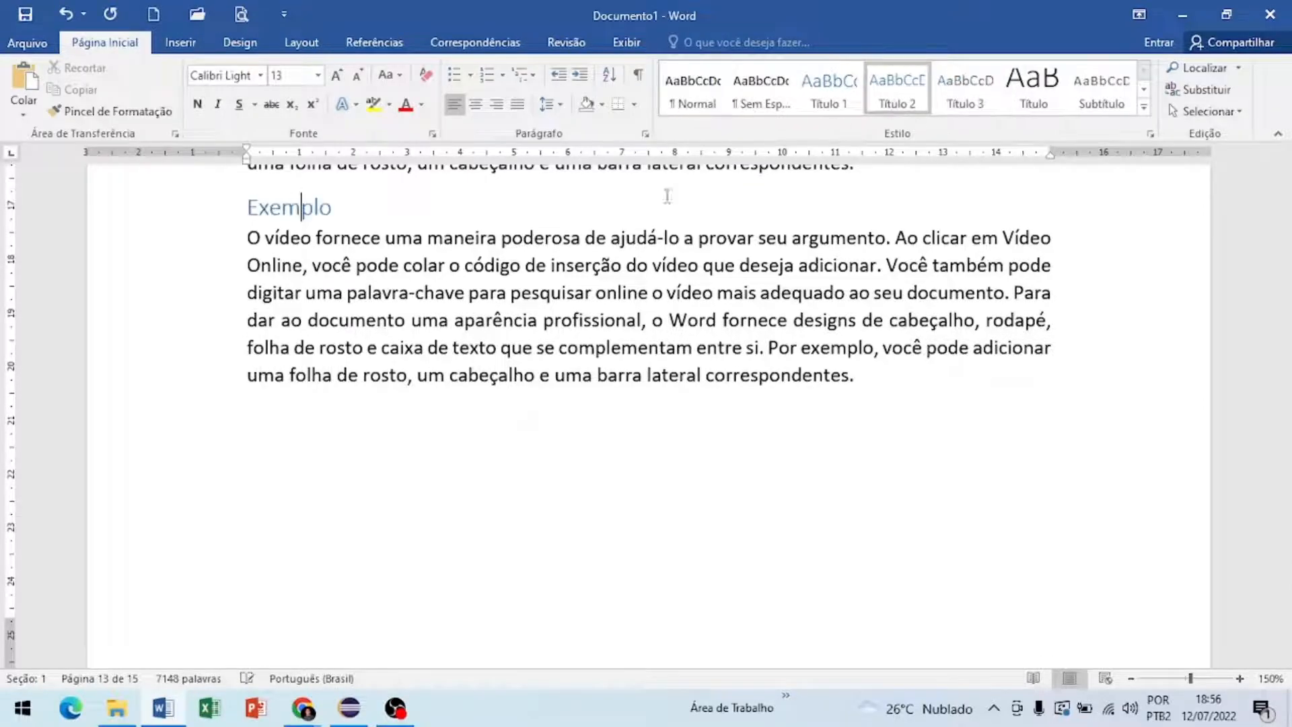
{"action": "left_click", "coordinate": [421, 105]}
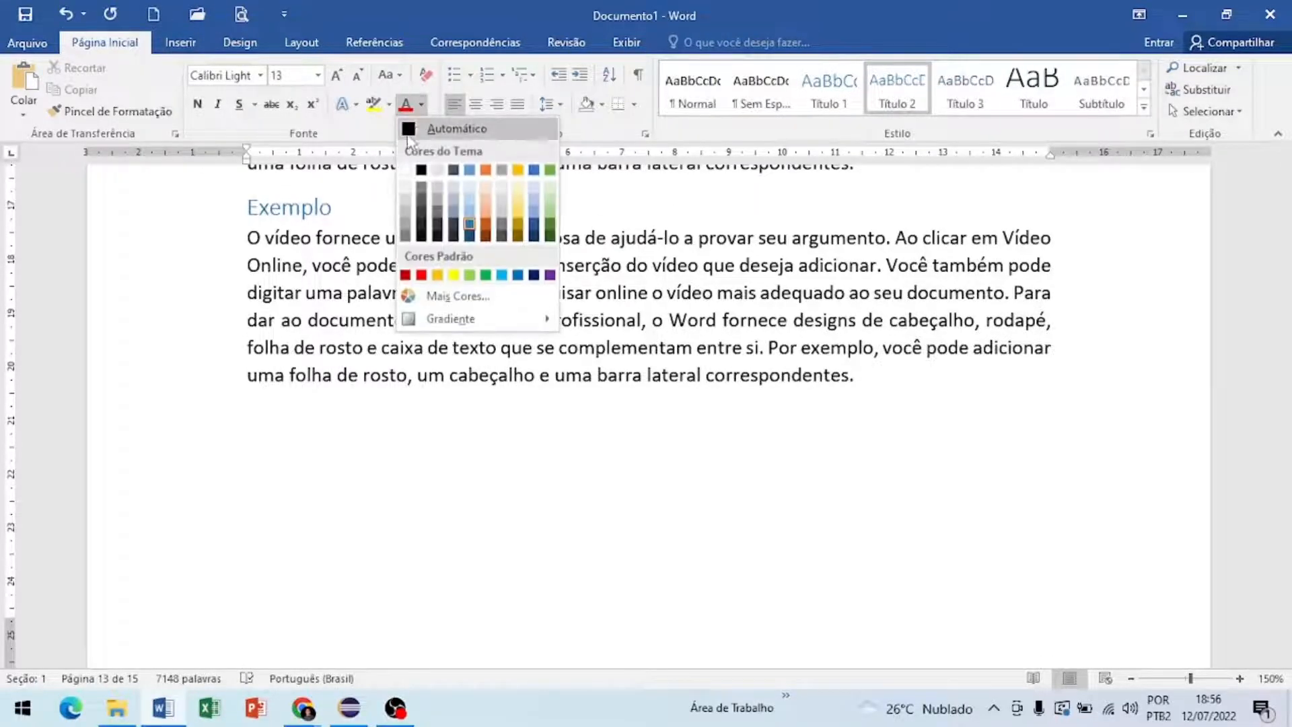
{"action": "left_click", "coordinate": [197, 103]}
Step: Add an empty line below the heading "Exemplo" and increase the indent of the paragraph under it
{"action": "left_click", "coordinate": [342, 206]}
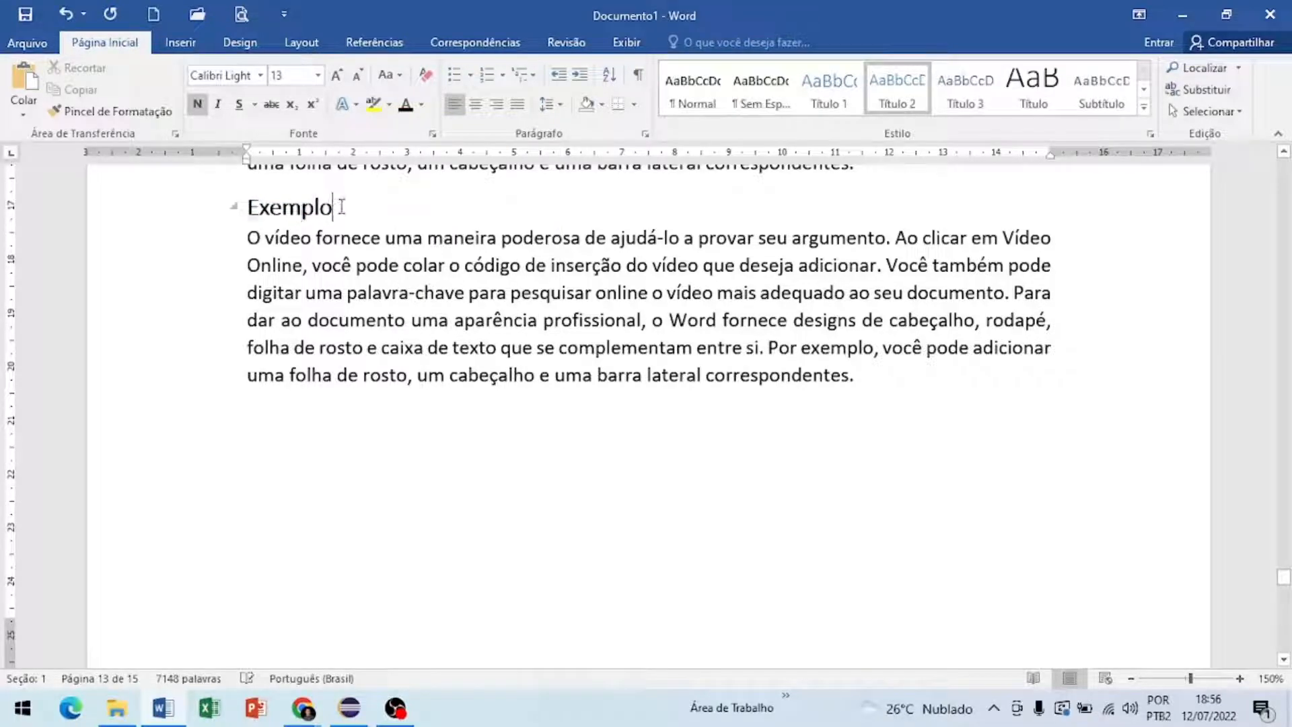
{"action": "key", "text": "Return"}
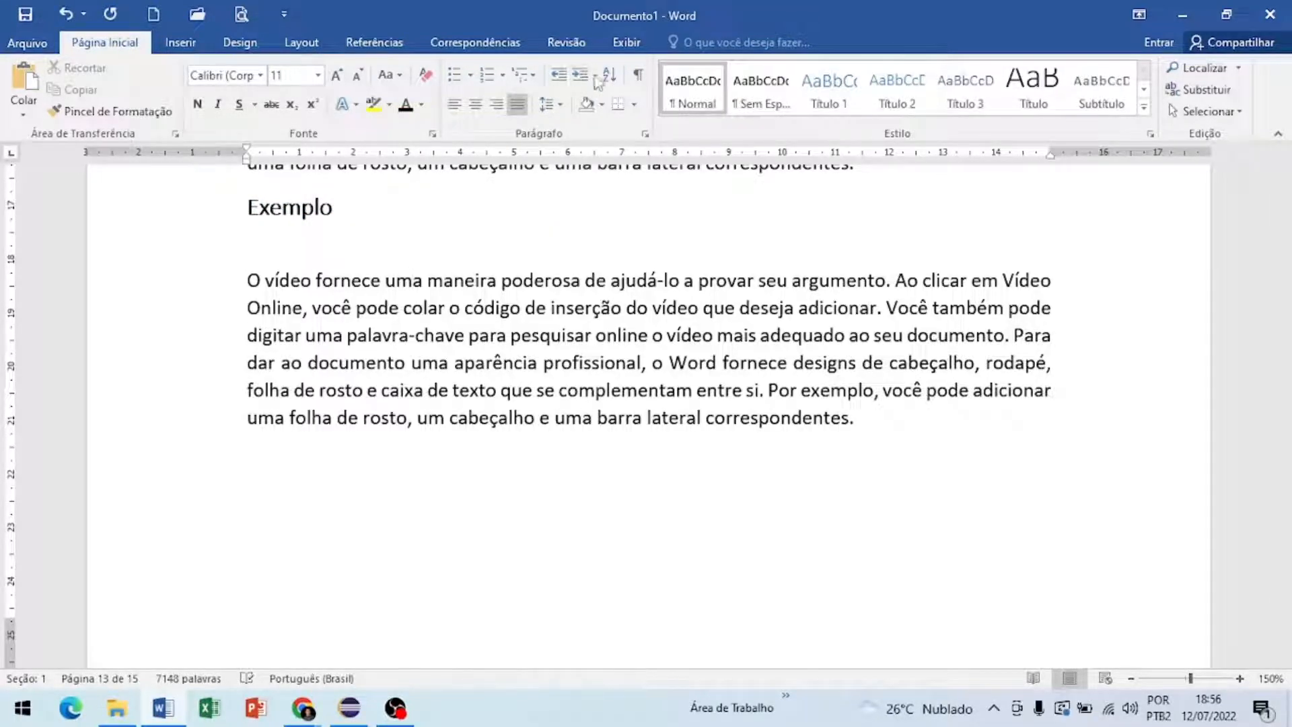
{"action": "left_click", "coordinate": [594, 77]}
Step: Copy the unindented paragraph above the heading "Exemplo" and paste it several times below the indented paragraph
{"action": "scroll", "coordinate": [343, 382], "scroll_direction": "up", "scroll_amount": 3}
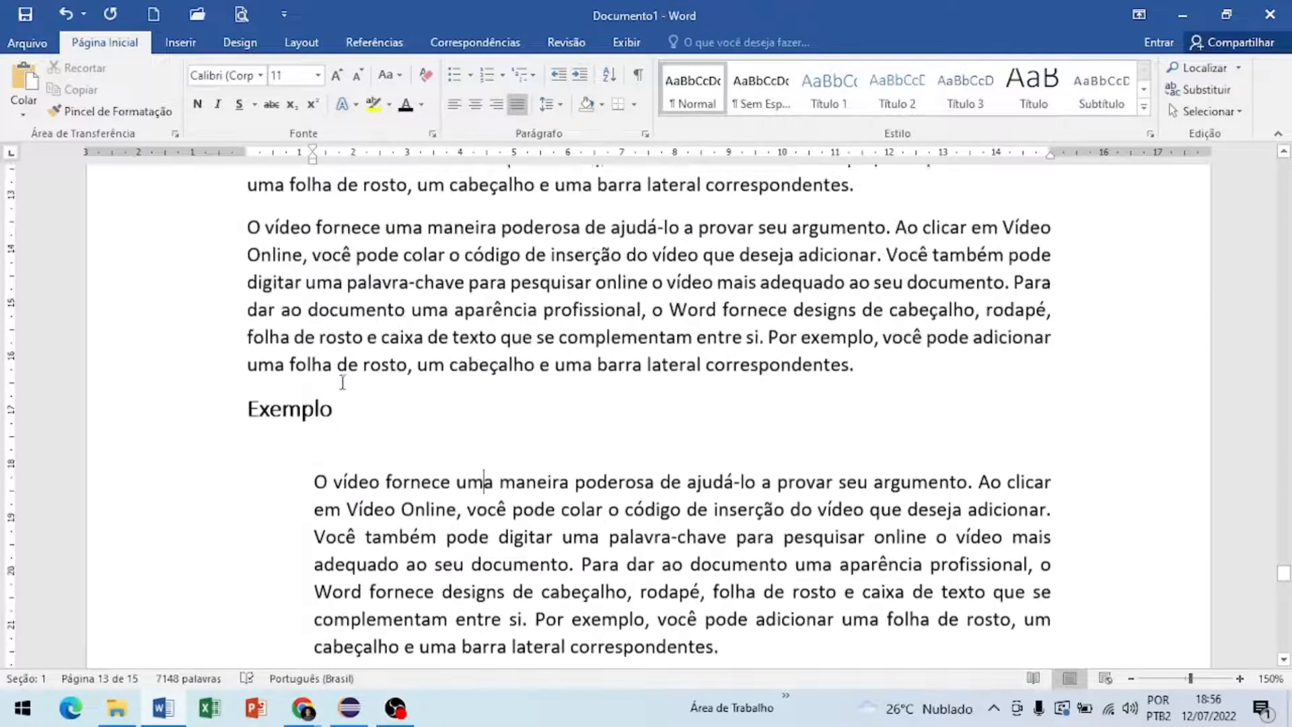
{"action": "scroll", "coordinate": [356, 322], "scroll_direction": "down", "scroll_amount": 2}
{"action": "scroll", "coordinate": [363, 310], "scroll_direction": "up", "scroll_amount": 2}
{"action": "double_click", "coordinate": [373, 288]}
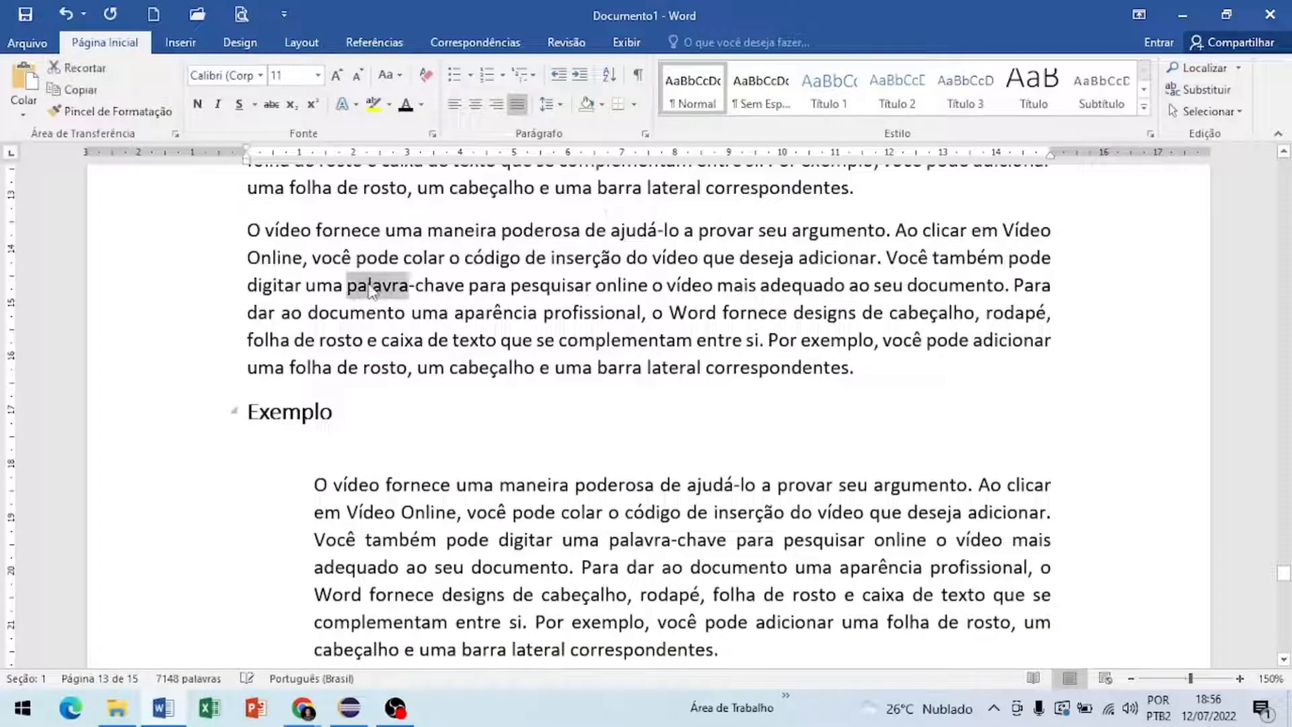
{"action": "triple_click", "coordinate": [372, 288]}
{"action": "key", "text": "ctrl+c"}
{"action": "left_click", "coordinate": [360, 337]}
{"action": "scroll", "coordinate": [357, 471], "scroll_direction": "down", "scroll_amount": 3}
{"action": "left_click", "coordinate": [352, 494]}
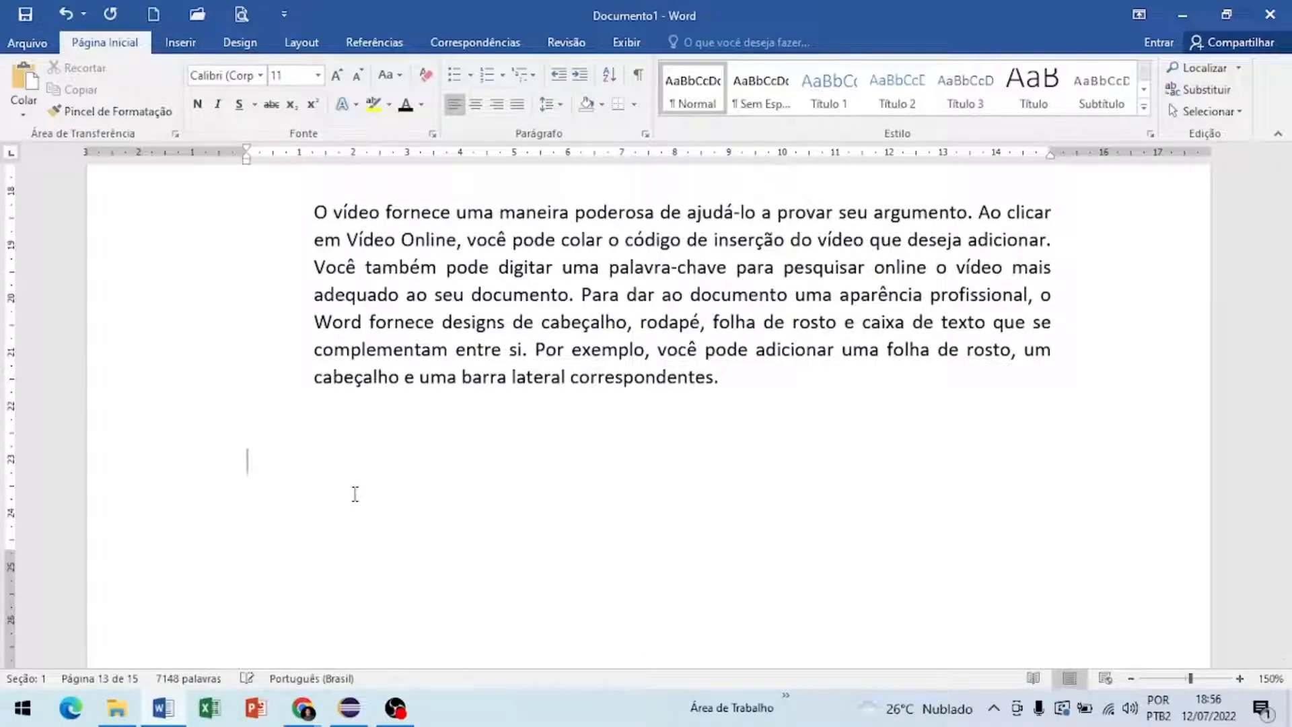
{"action": "key", "text": "ctrl+v"}
{"action": "key", "text": "ctrl+v"}
{"action": "key", "text": "ctrl+v"}
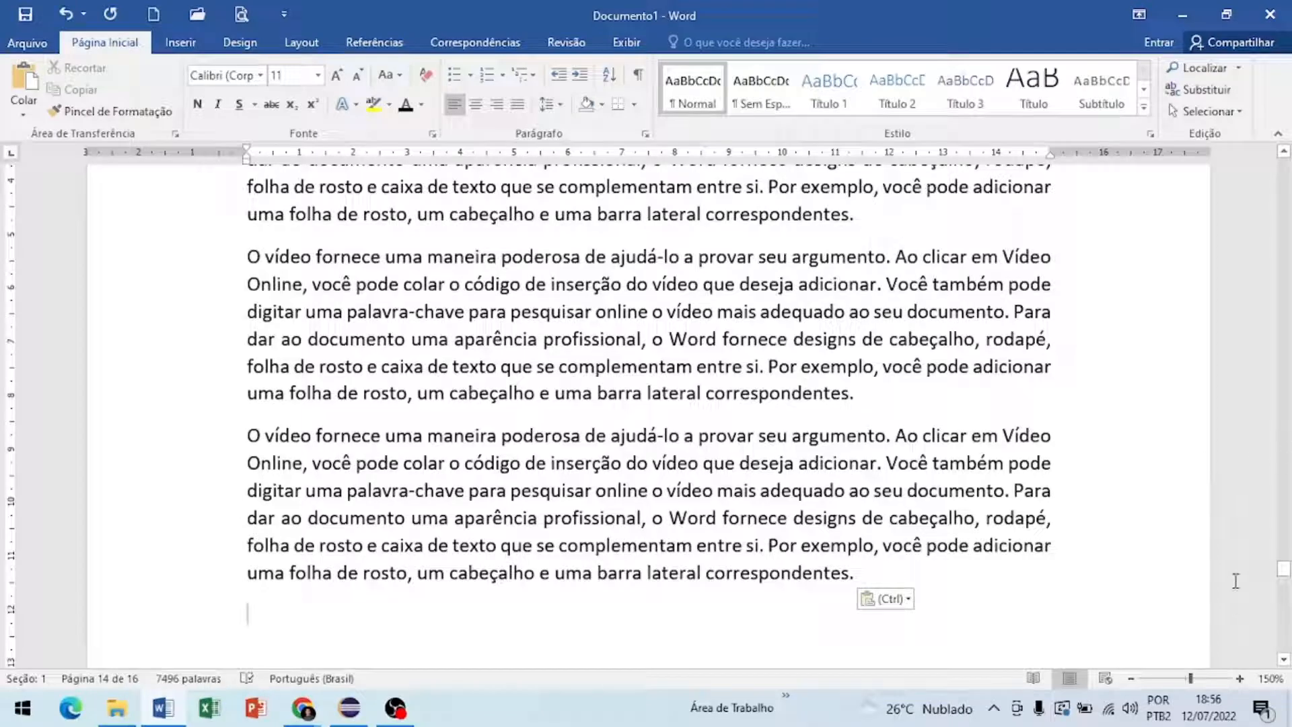
Step: Update the entire table of contents on the first page, including its entries and not only the page numbers
{"action": "left_click_drag", "start_coordinate": [1283, 571], "coordinate": [1284, 164]}
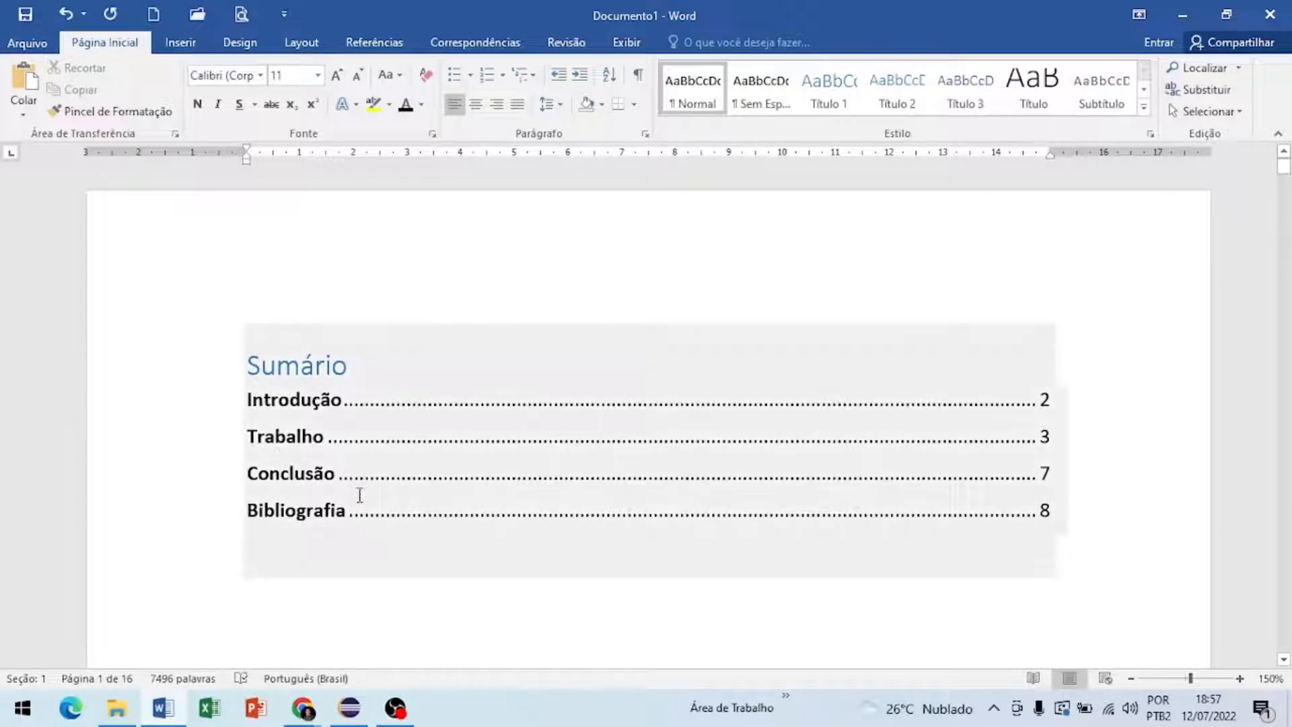
{"action": "left_click", "coordinate": [428, 390]}
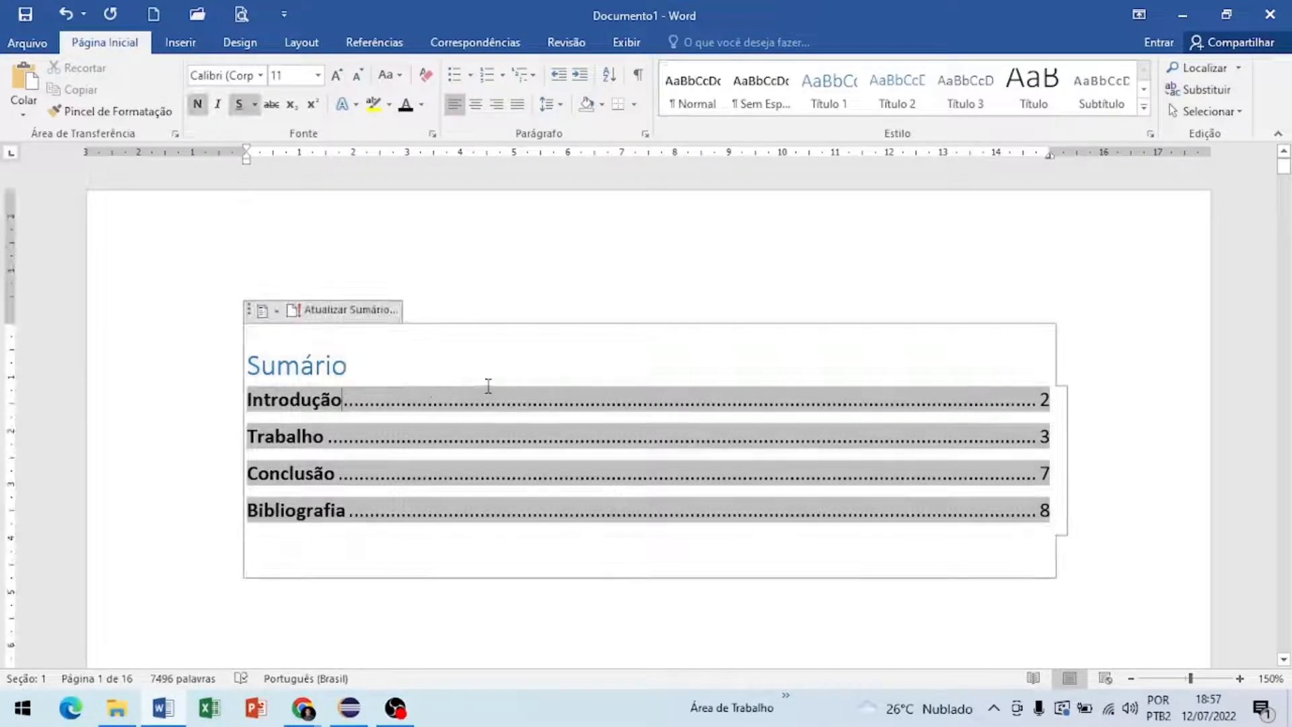
{"action": "left_click", "coordinate": [364, 314]}
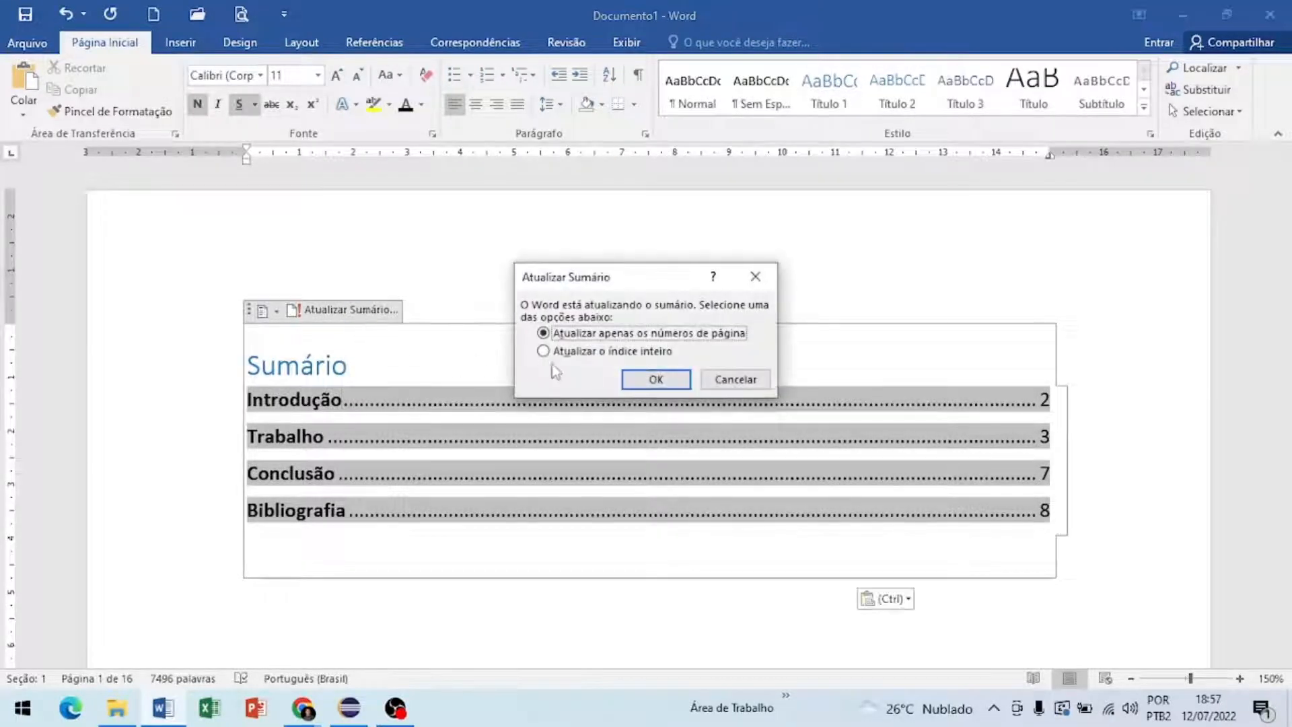
{"action": "left_click", "coordinate": [604, 356]}
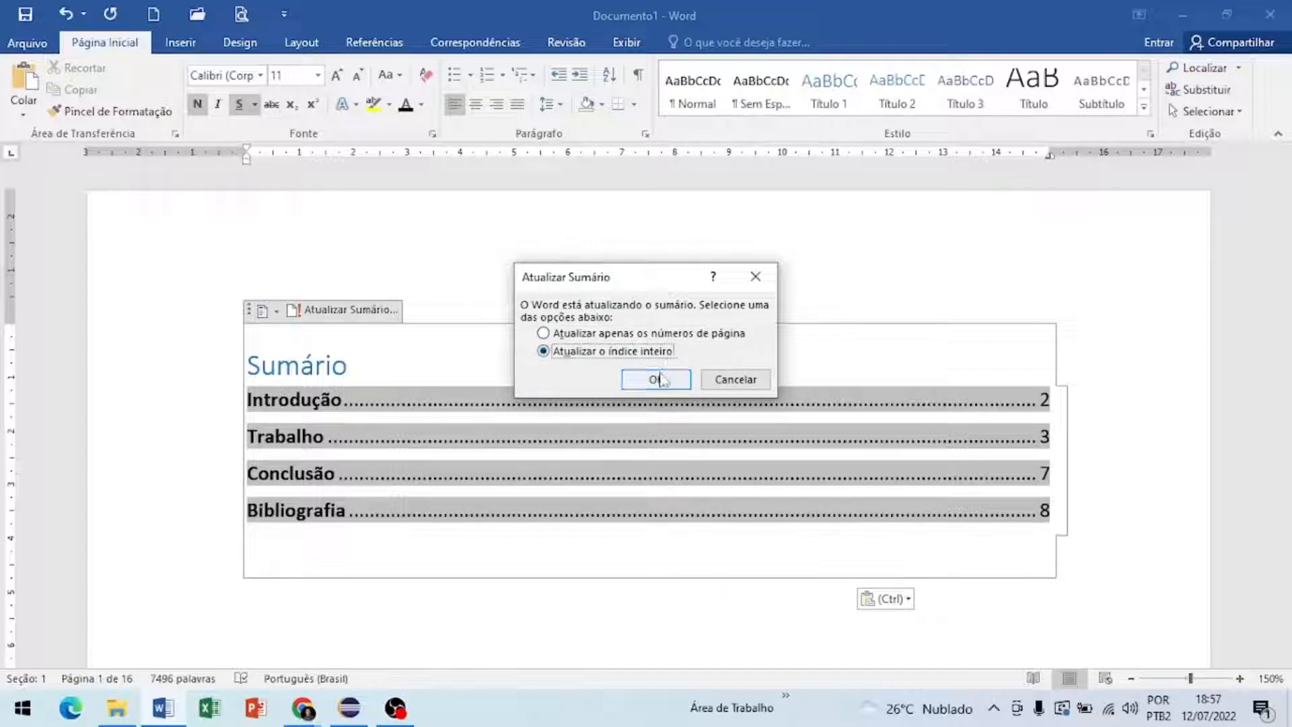
{"action": "left_click", "coordinate": [658, 378]}
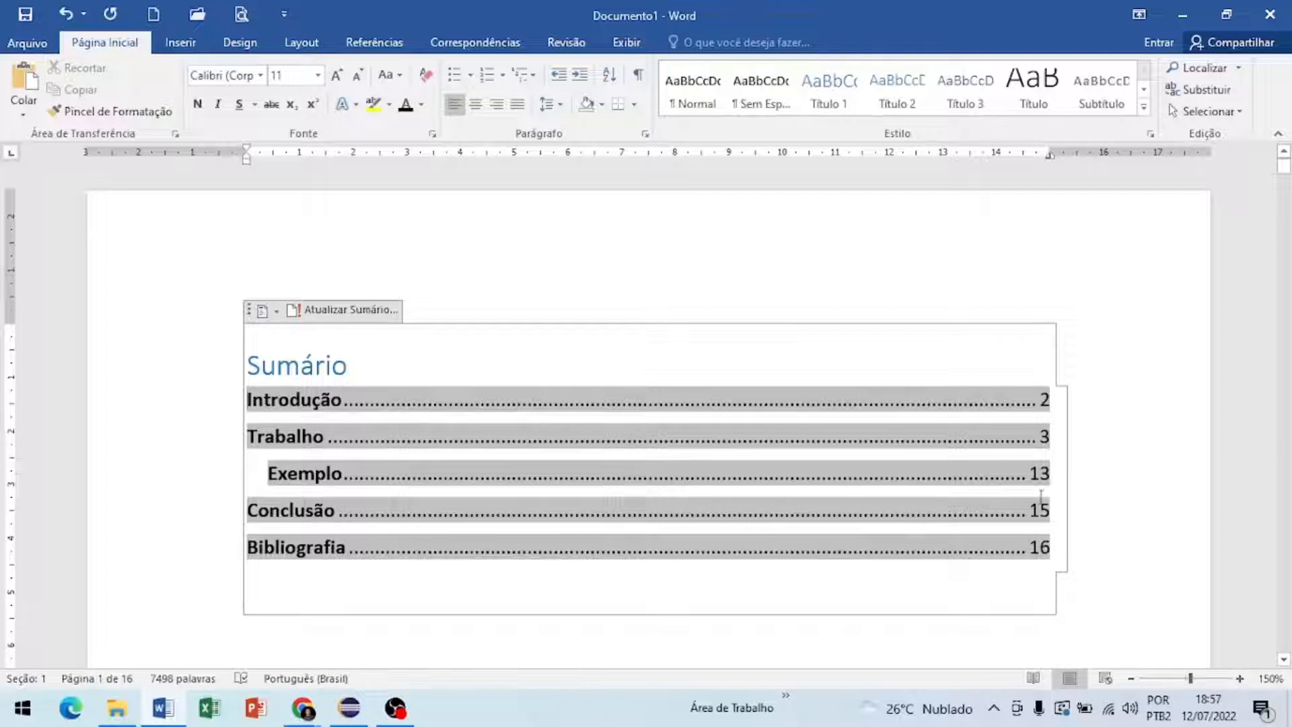
{"action": "left_click", "coordinate": [1066, 621]}
{"action": "left_click", "coordinate": [1084, 611]}
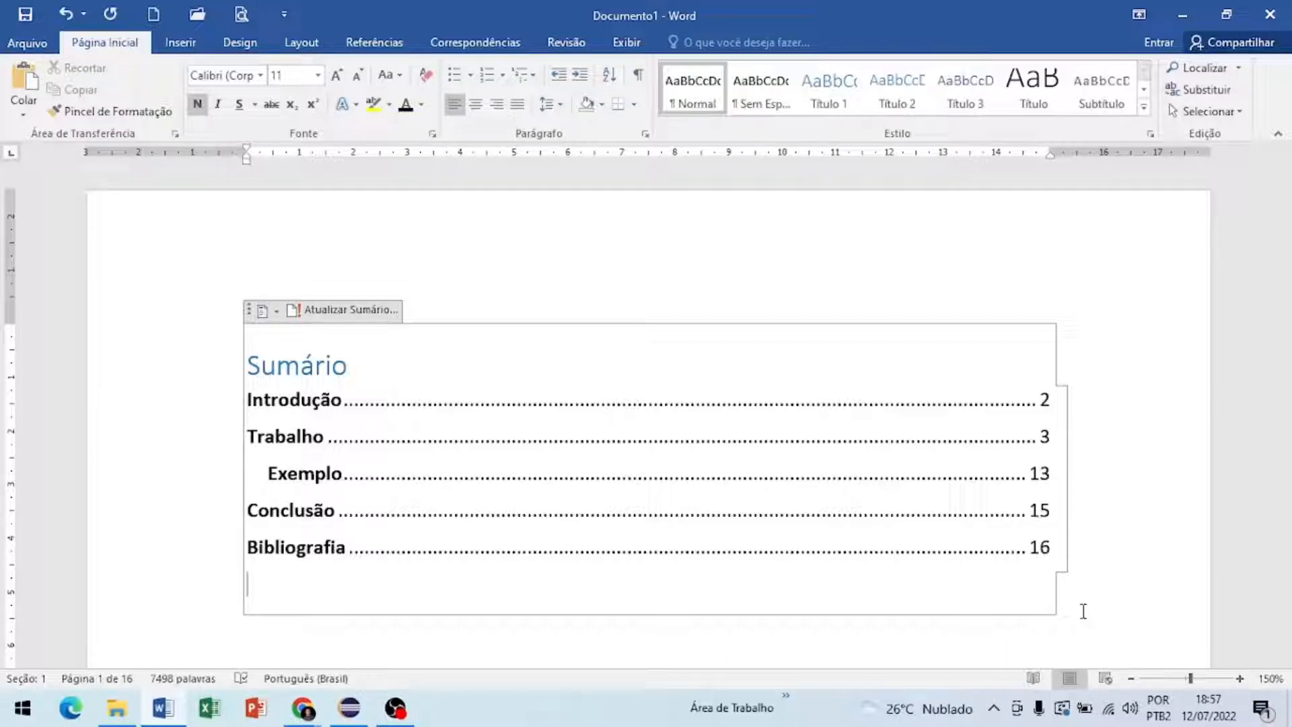
Step: Place the text cursor on the empty line below the paragraph in the Introdução section
{"action": "scroll", "coordinate": [847, 574], "scroll_direction": "down", "scroll_amount": 10}
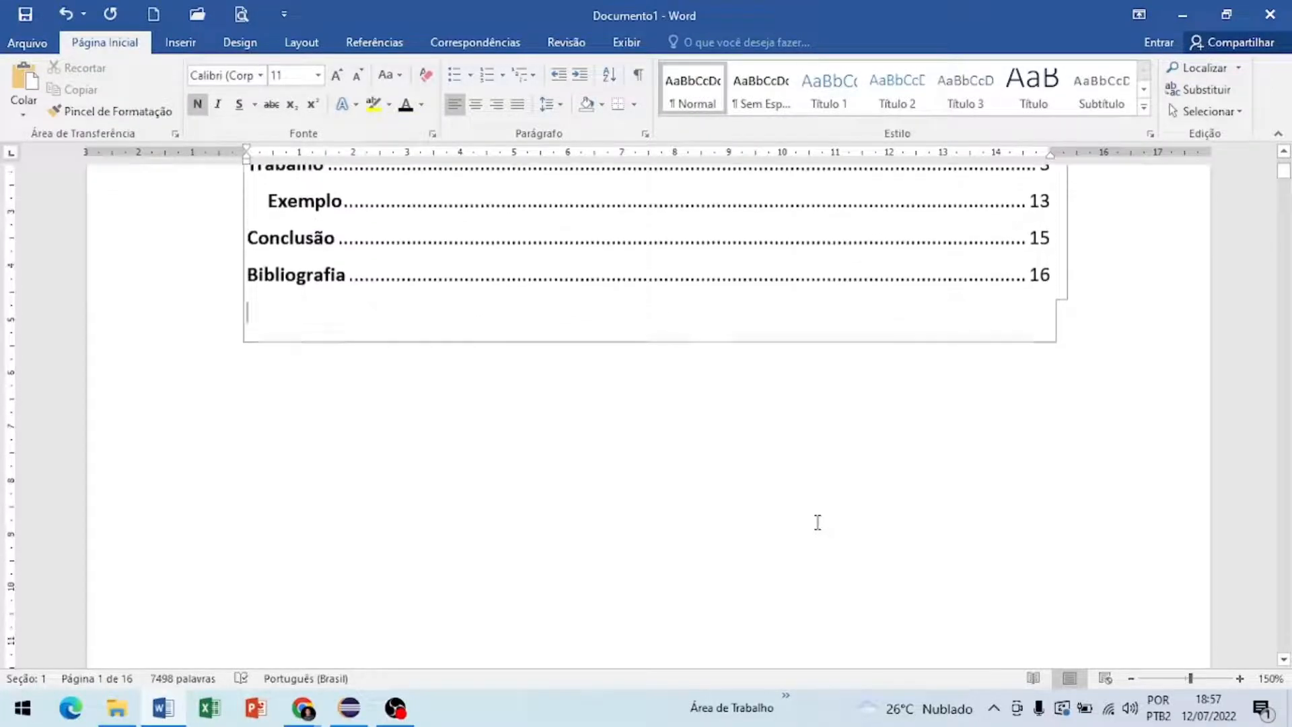
{"action": "scroll", "coordinate": [711, 485], "scroll_direction": "down", "scroll_amount": 6}
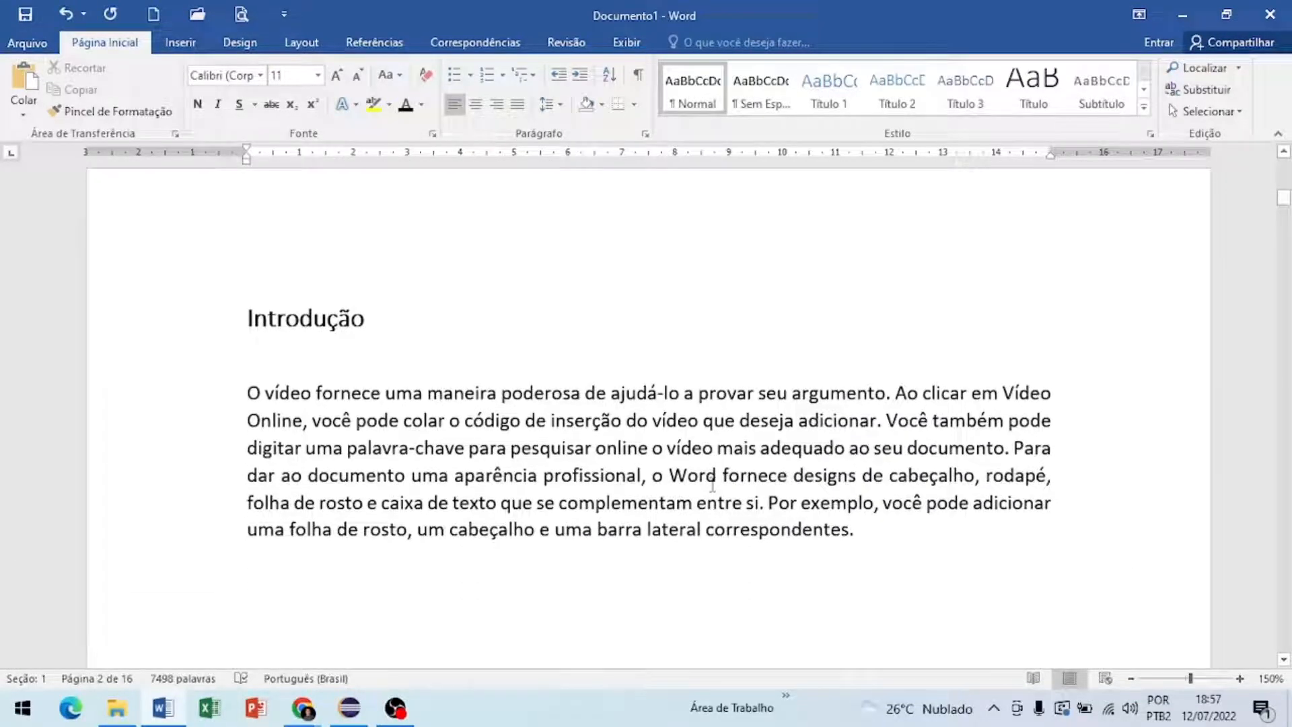
{"action": "left_click", "coordinate": [587, 580]}
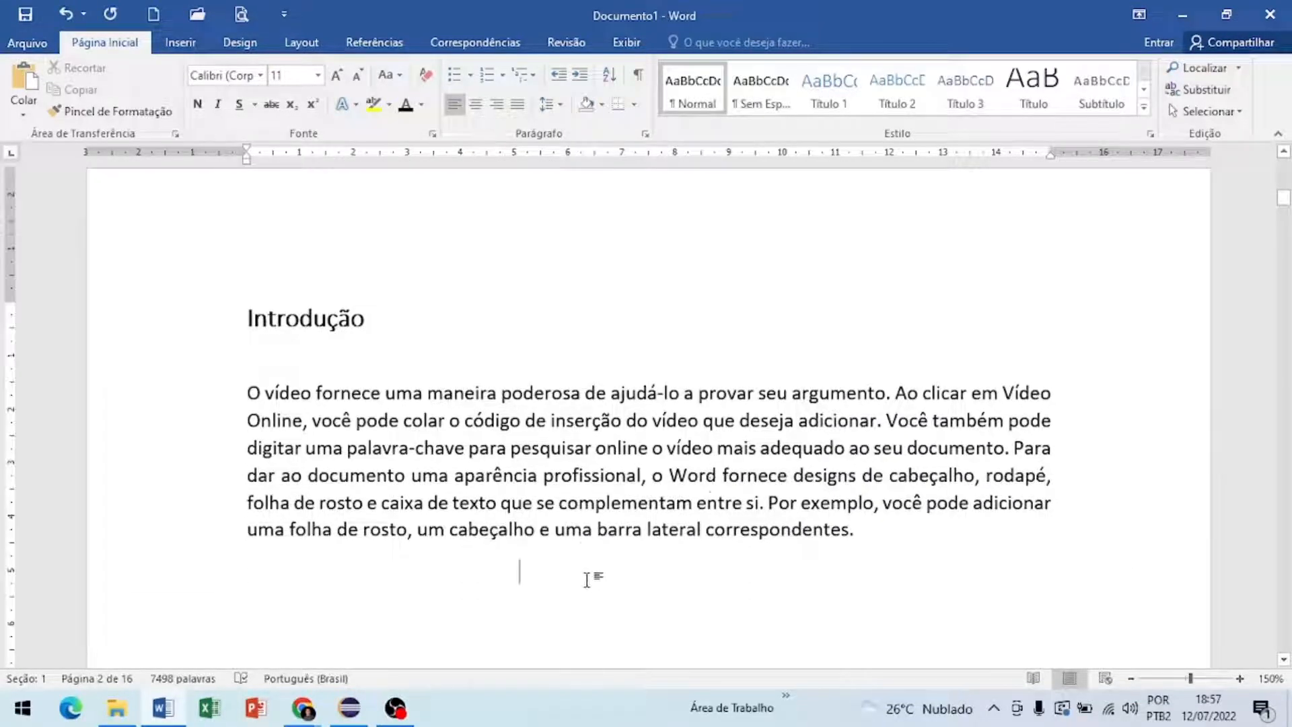